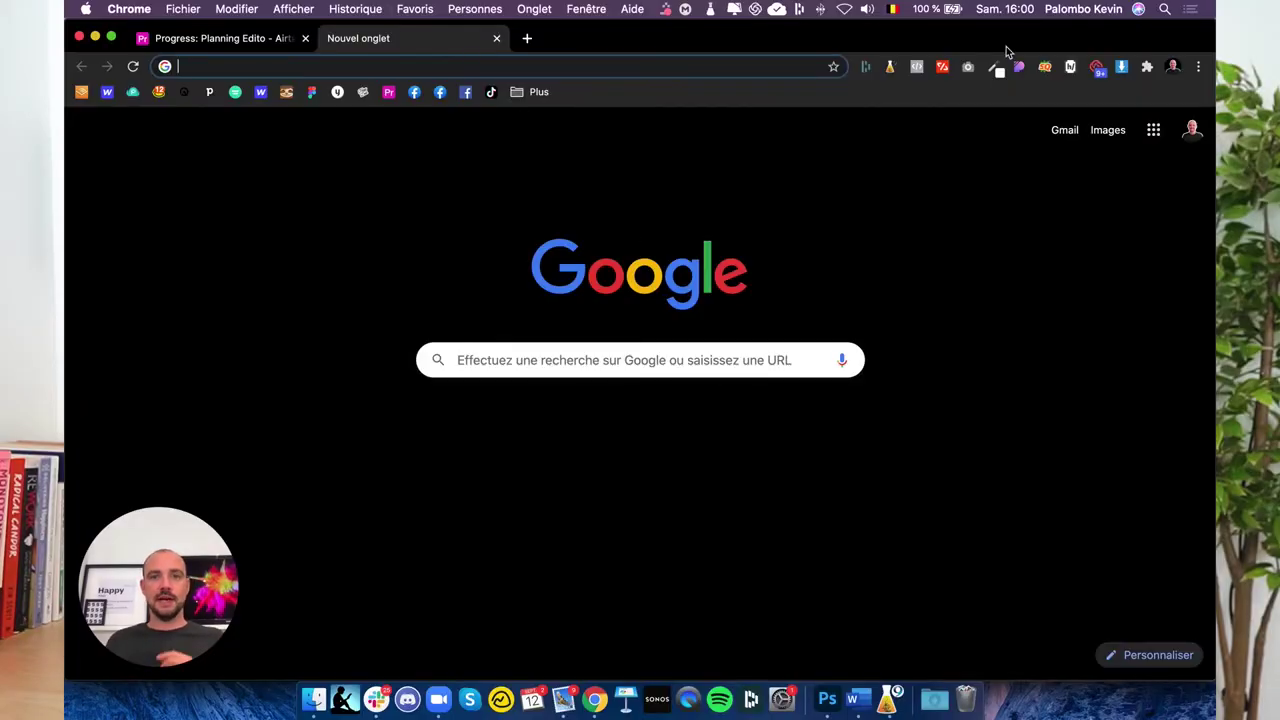
Step: Launch Adobe XD from Spotlight and reposition its Home screen with the size presets
left_click(1162, 12)
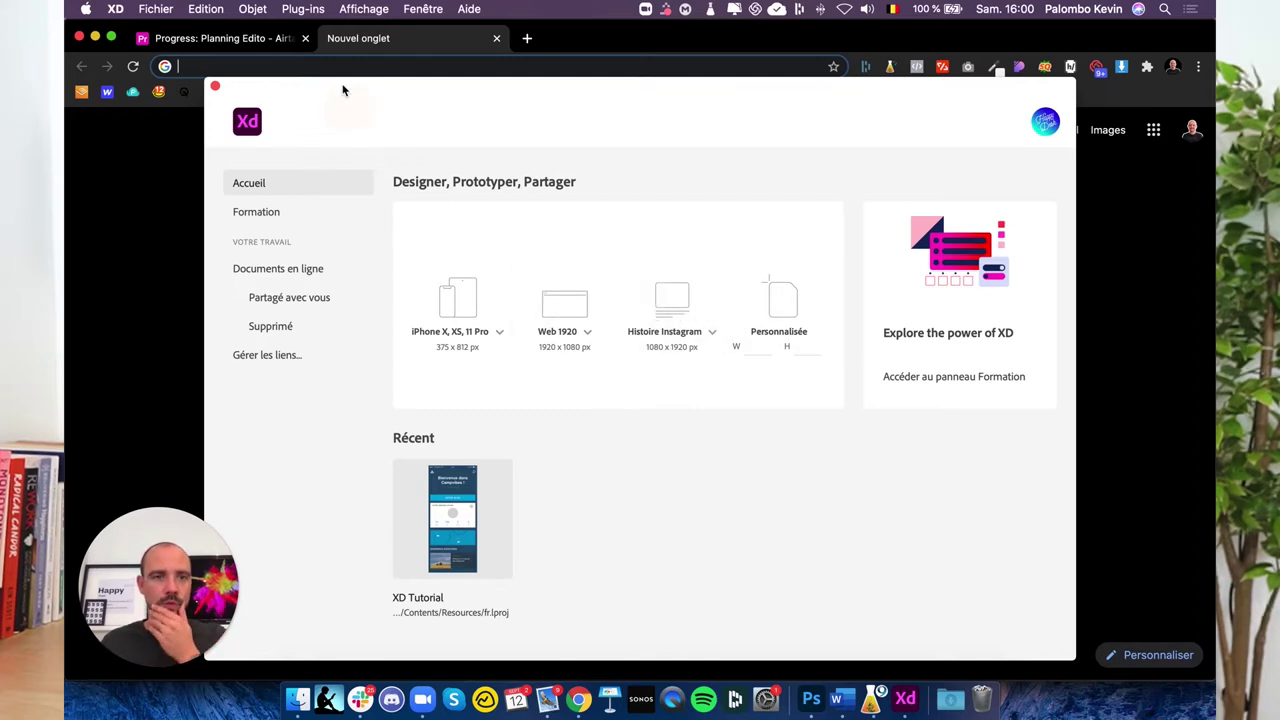
left_click_drag(342, 90, 328, 88)
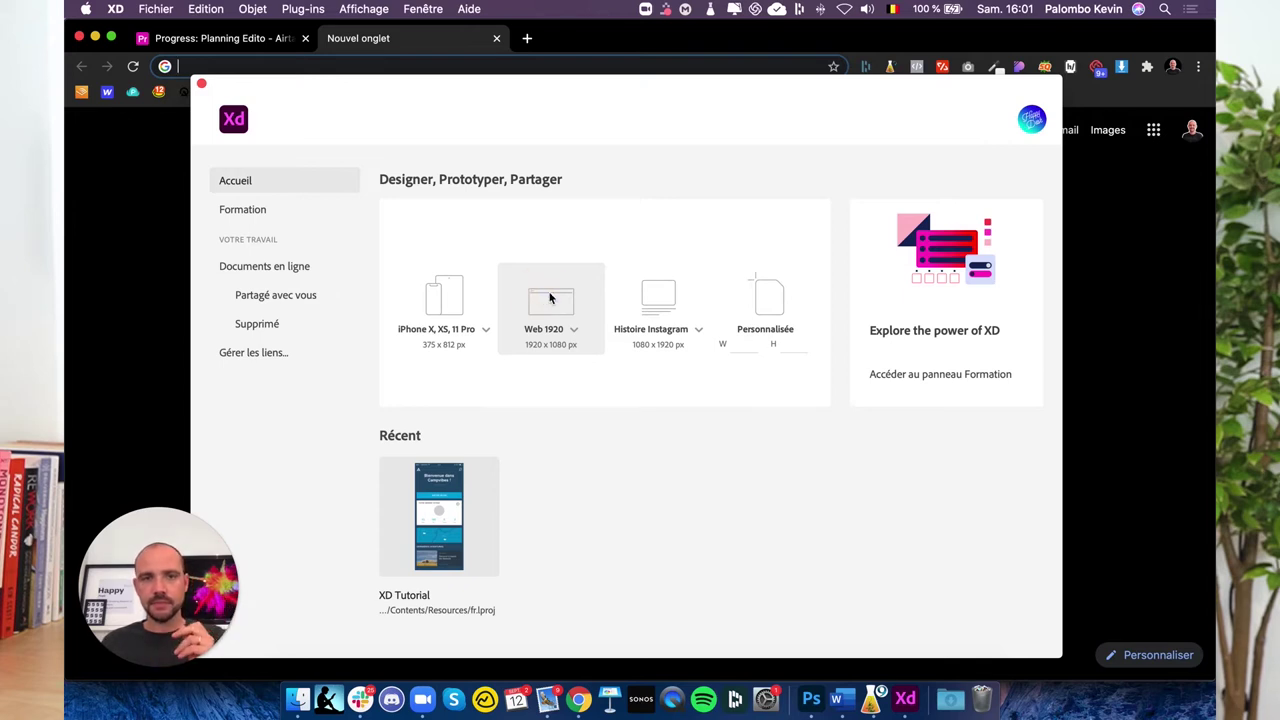
Step: Create a new Web 1920 (1920 × 1080) document and dismiss the plug-ins tip
left_click(552, 311)
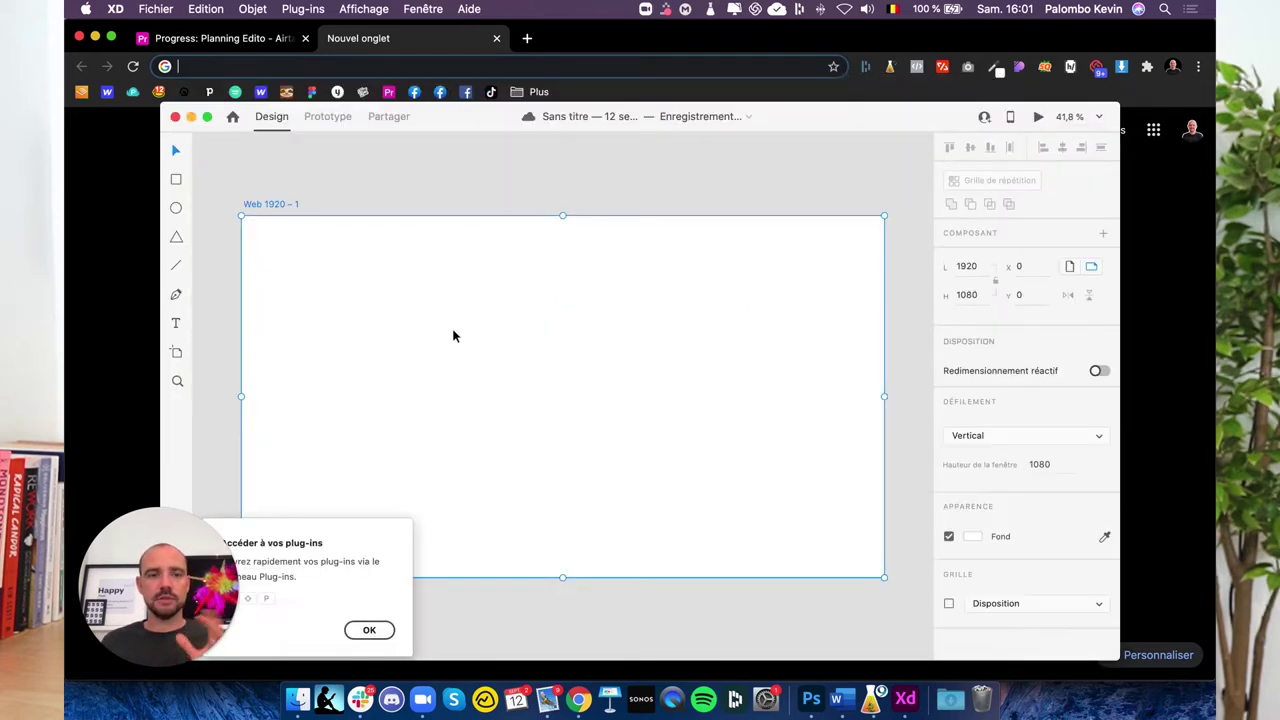
scroll(458, 327, "down", 5)
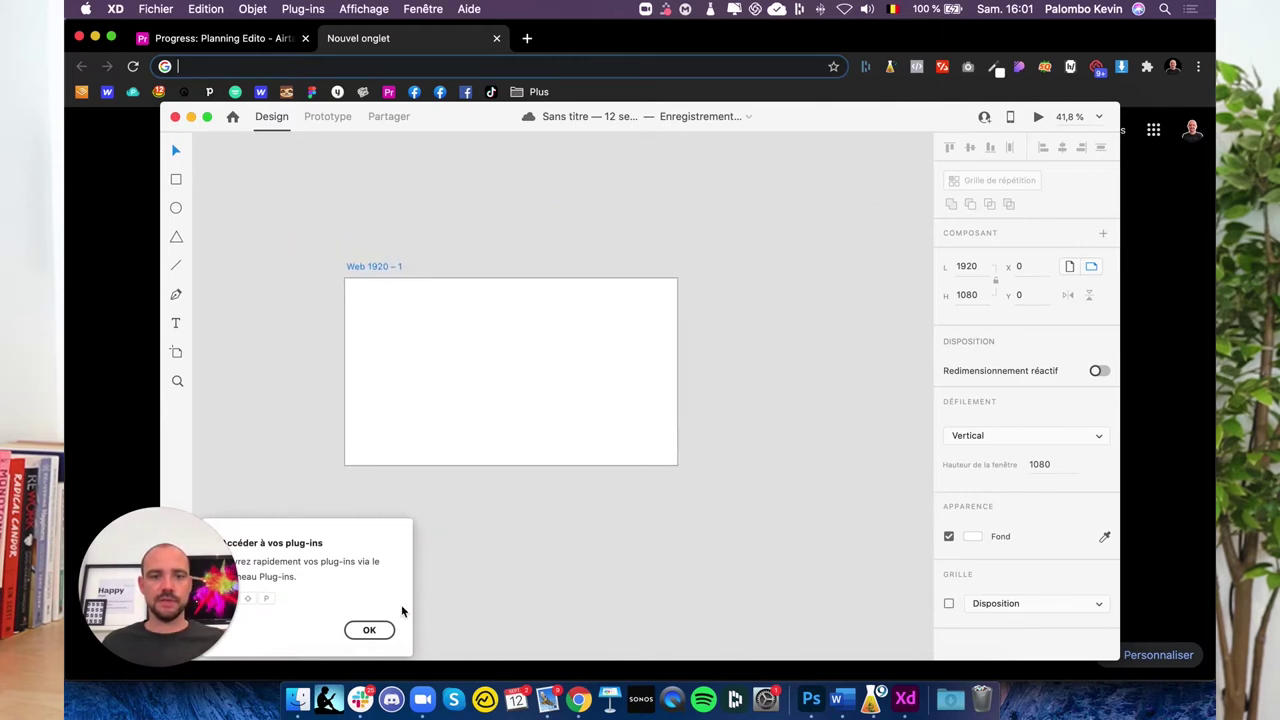
left_click(368, 630)
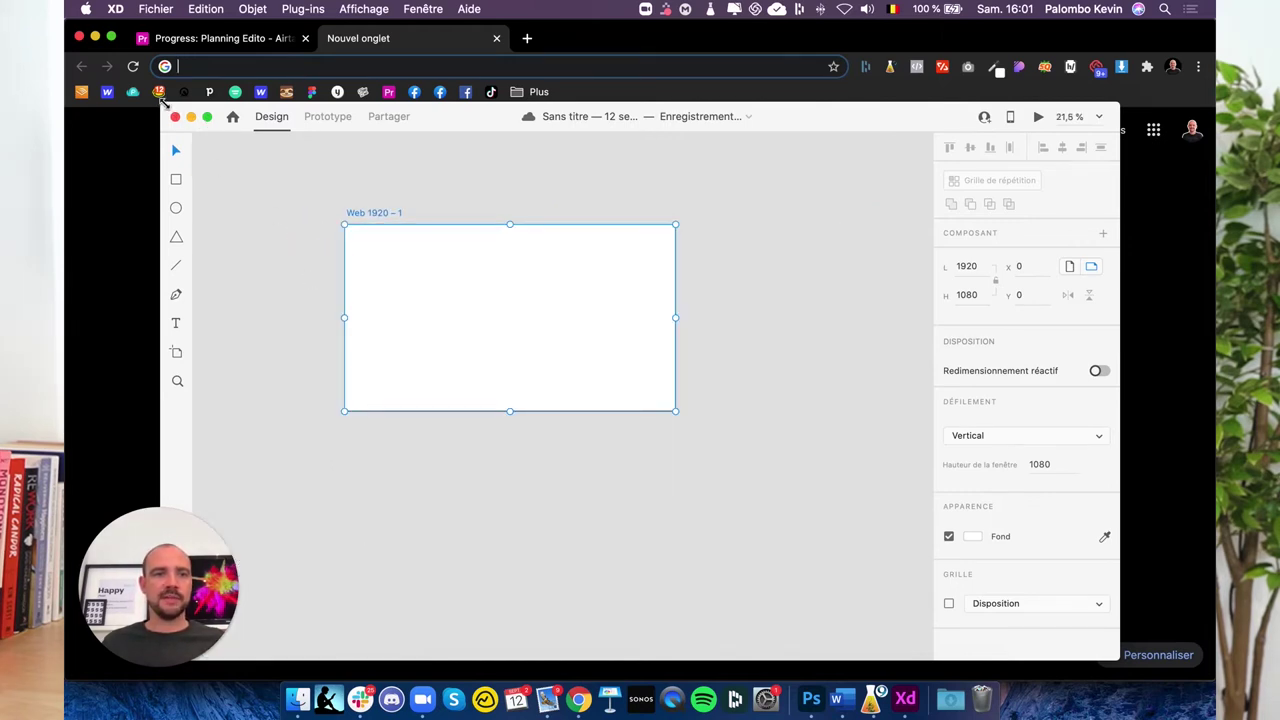
Step: Enlarge the XD window to fill the screen and select the Web 1920 – 1 artboard
left_click_drag(163, 103, 66, 20)
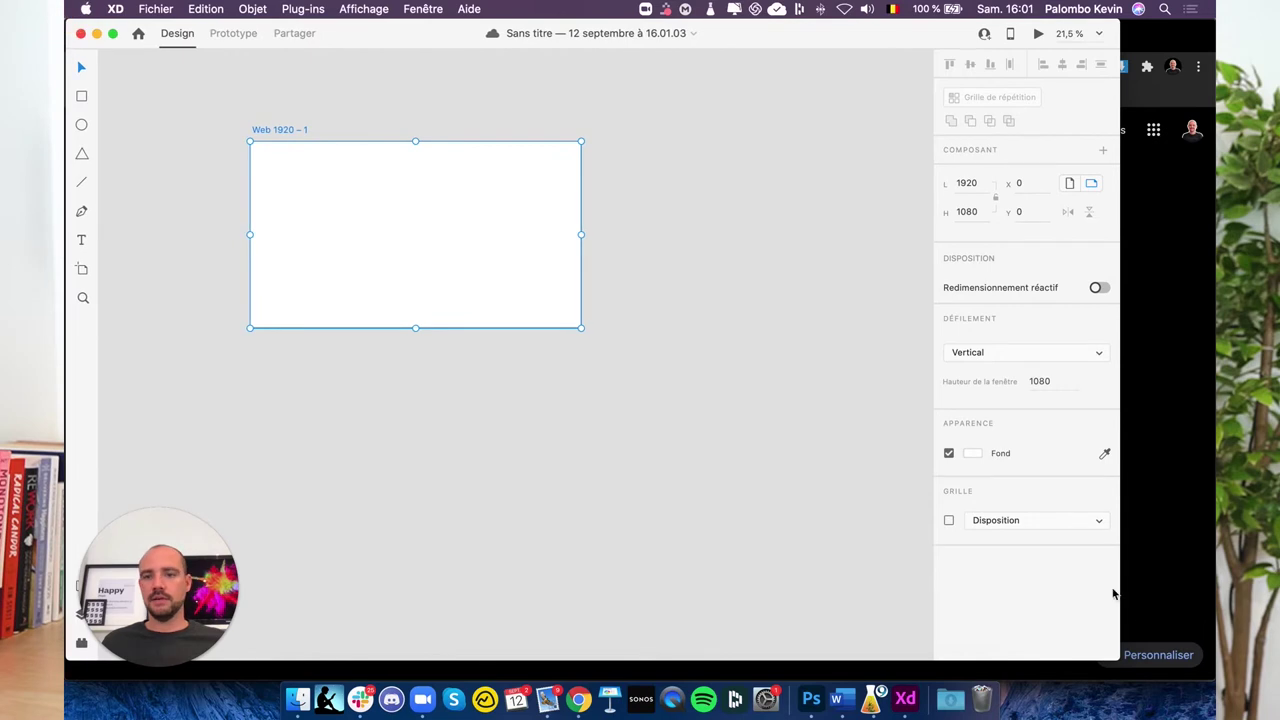
left_click_drag(1113, 660, 1215, 677)
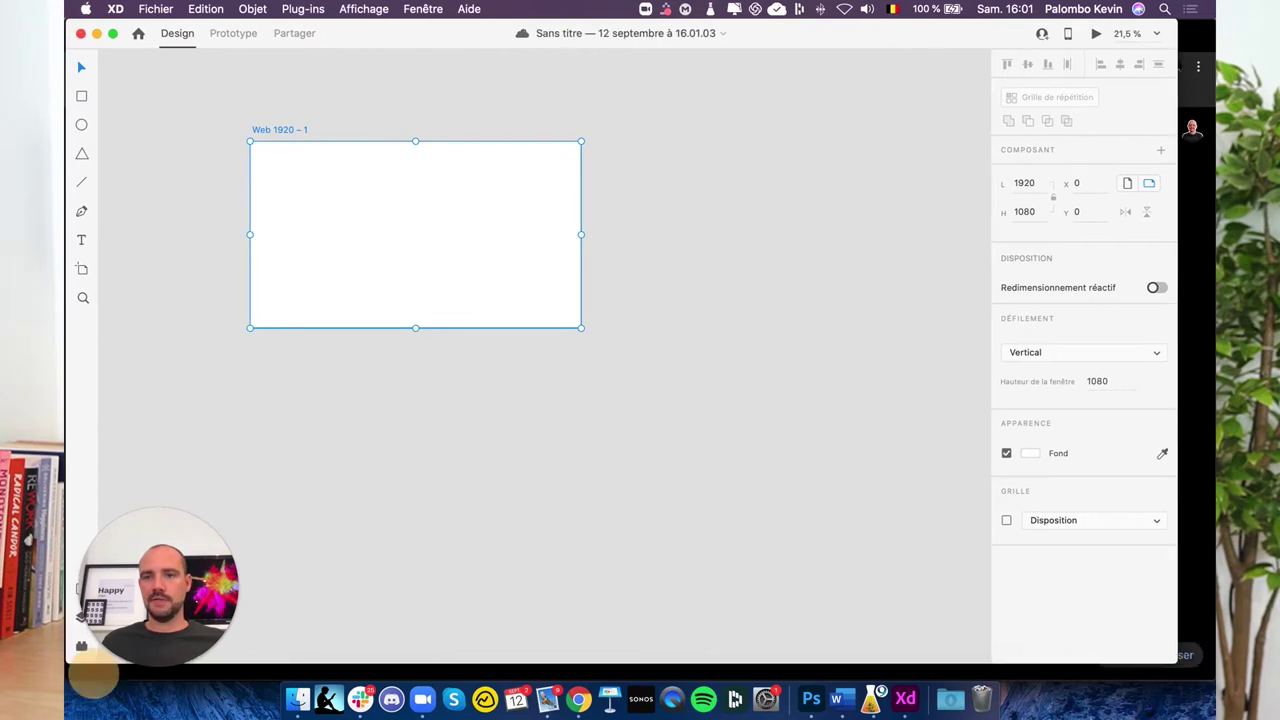
left_click(445, 194)
left_click(287, 135)
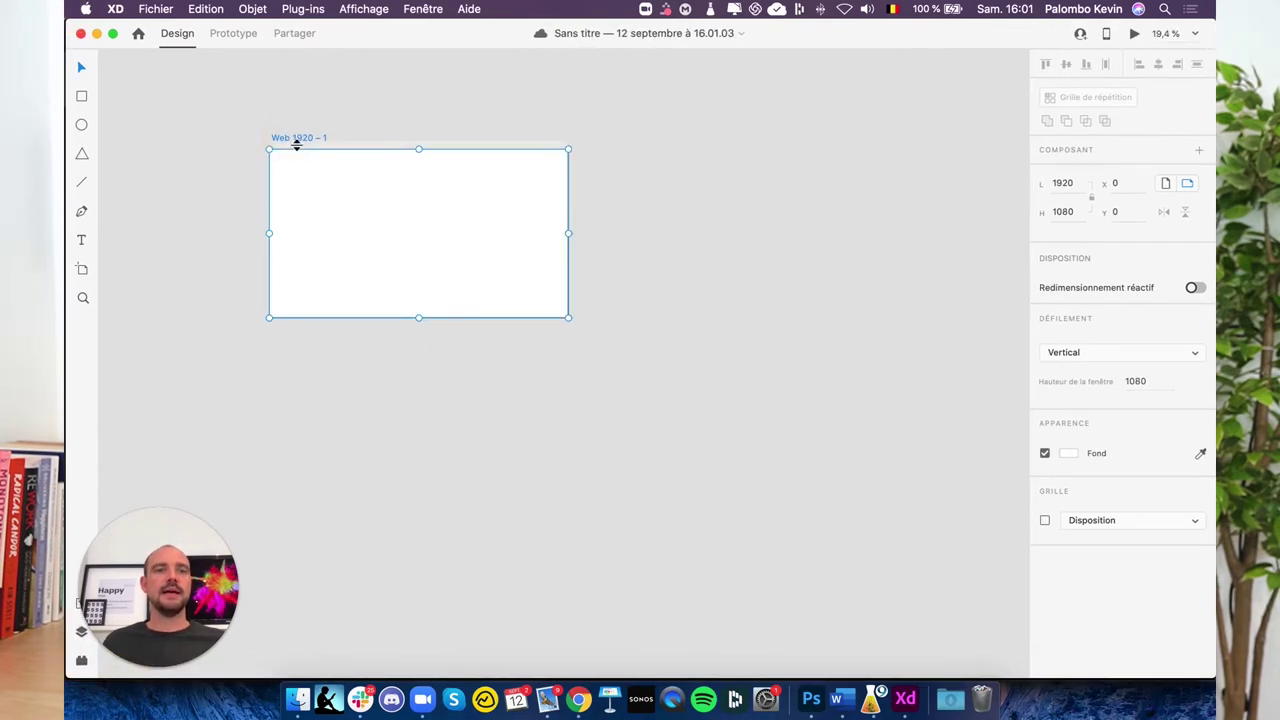
scroll(313, 180, "left", 2)
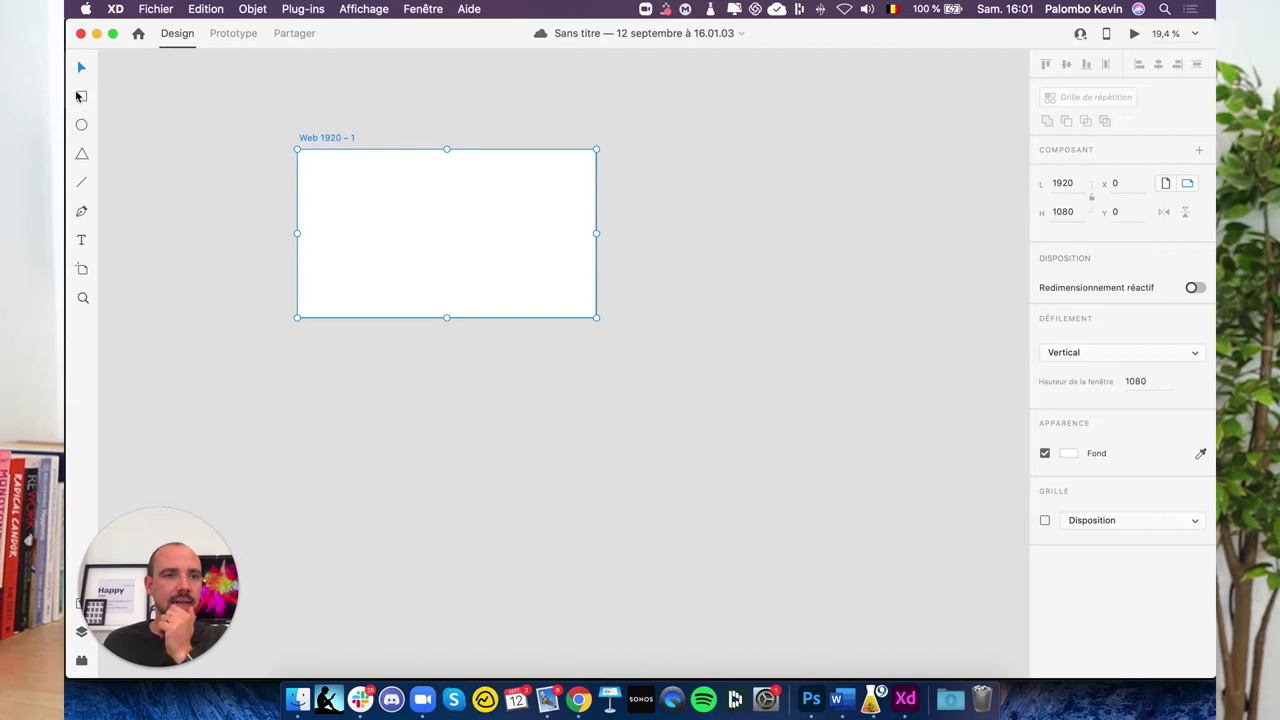
Step: Add a 'Headline' text box near the artboard's upper left
left_click(82, 240)
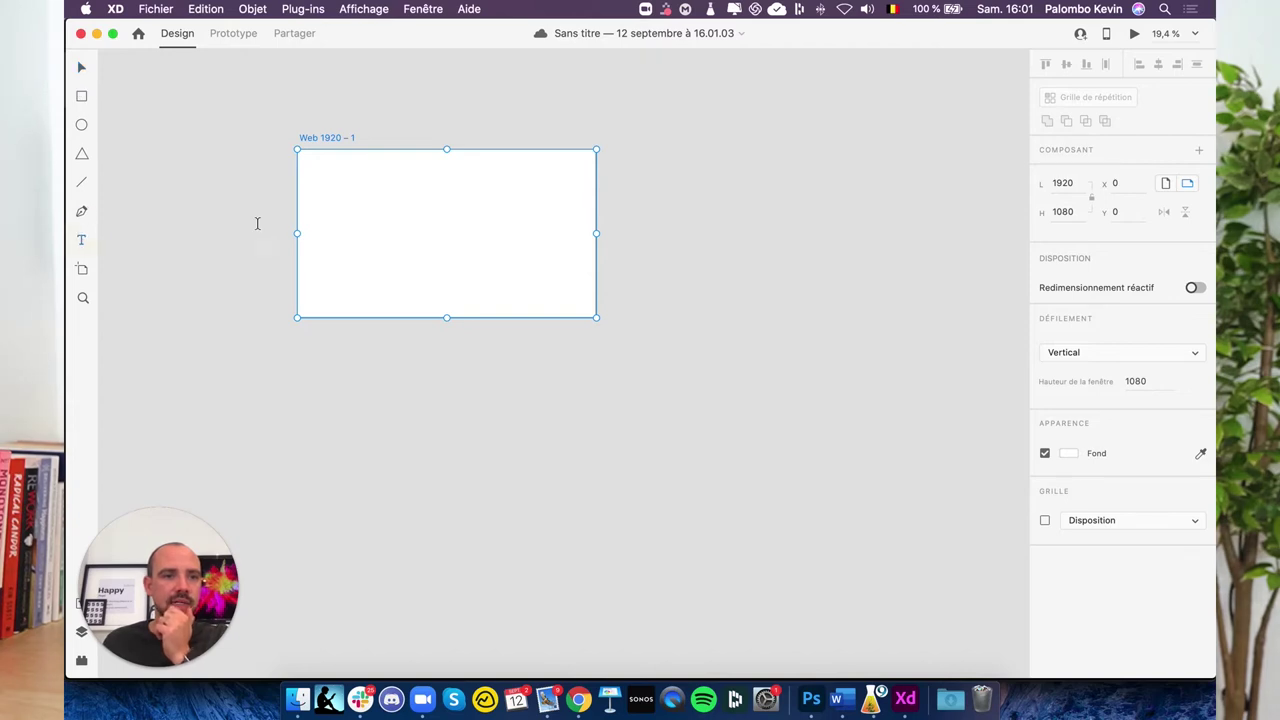
left_click_drag(320, 201, 407, 233)
type("Headline")
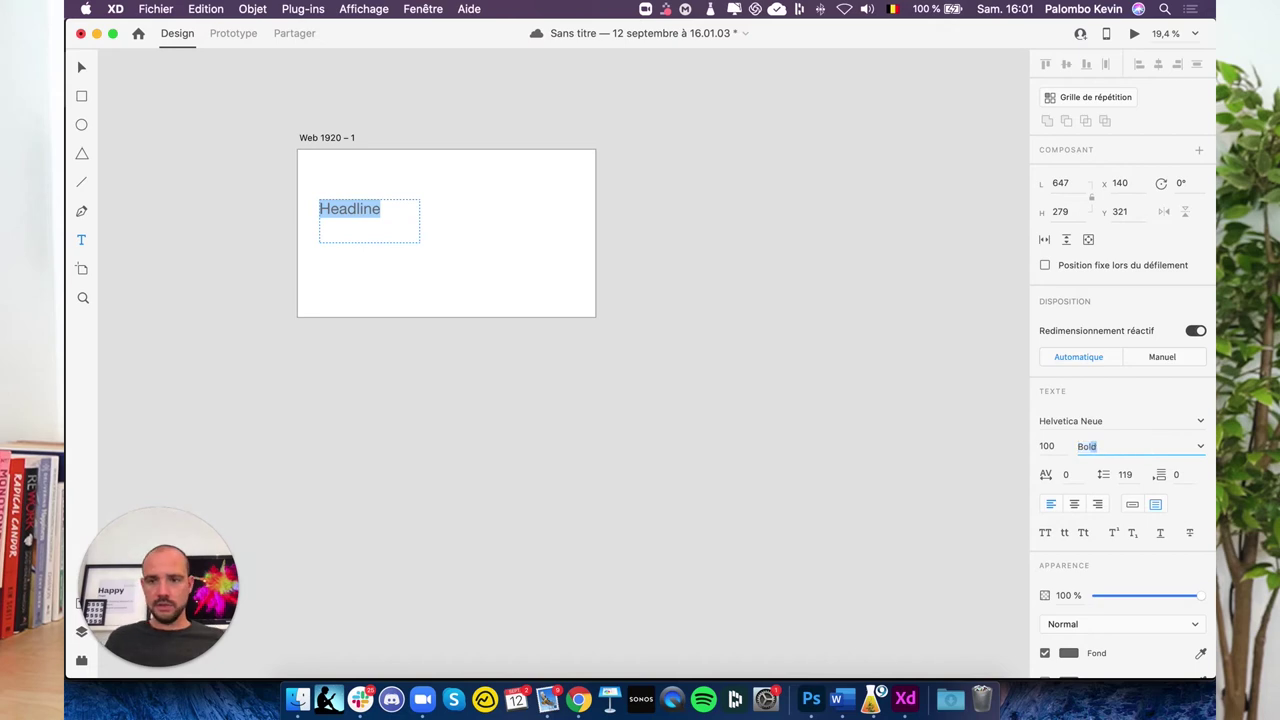
left_click(361, 373)
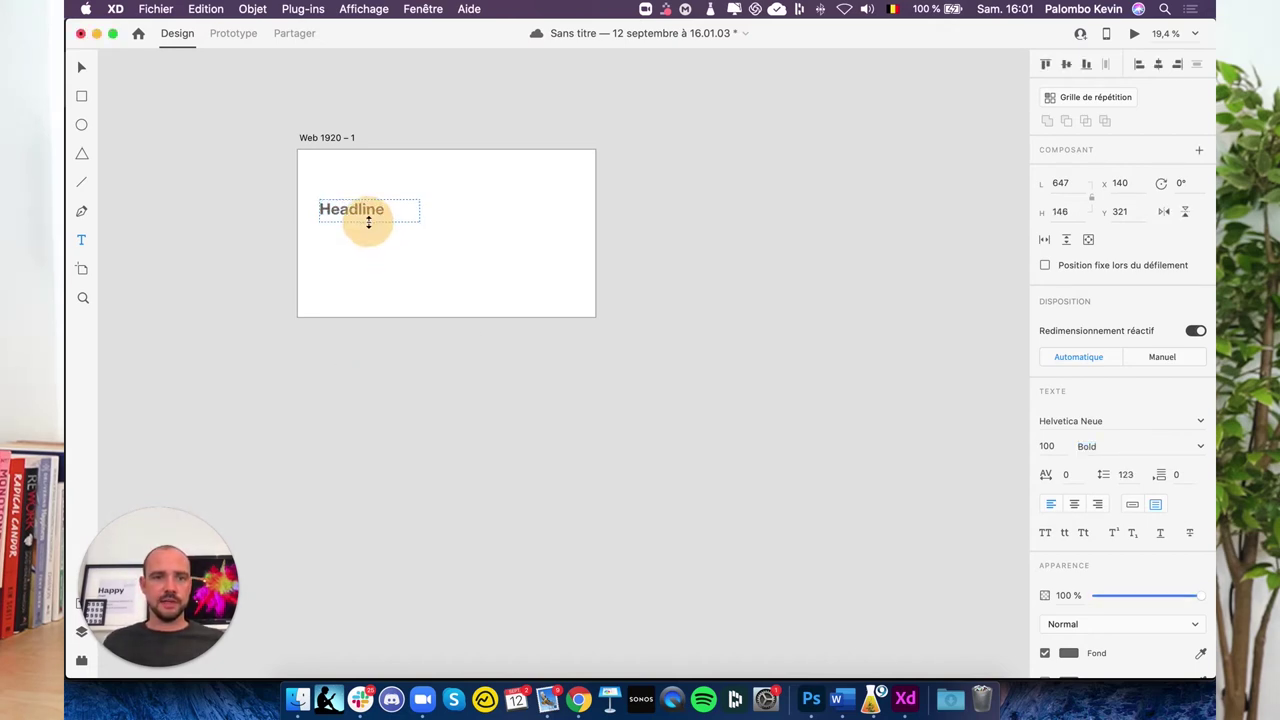
Step: Select the Headline text, styled grey Helvetica Neue Bold at size 100
scroll(299, 192, "up", 1)
scroll(299, 192, "up", 1)
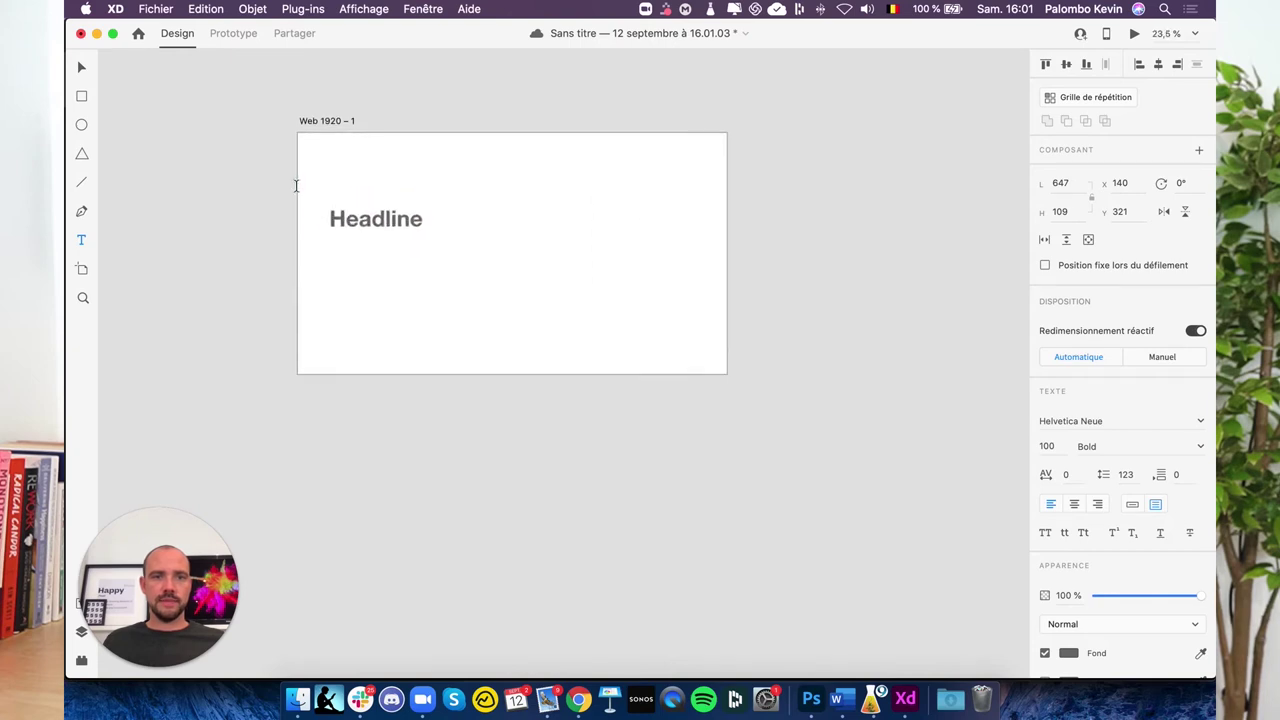
scroll(298, 190, "up", 2)
scroll(296, 186, "up", 1)
scroll(296, 186, "up", 1)
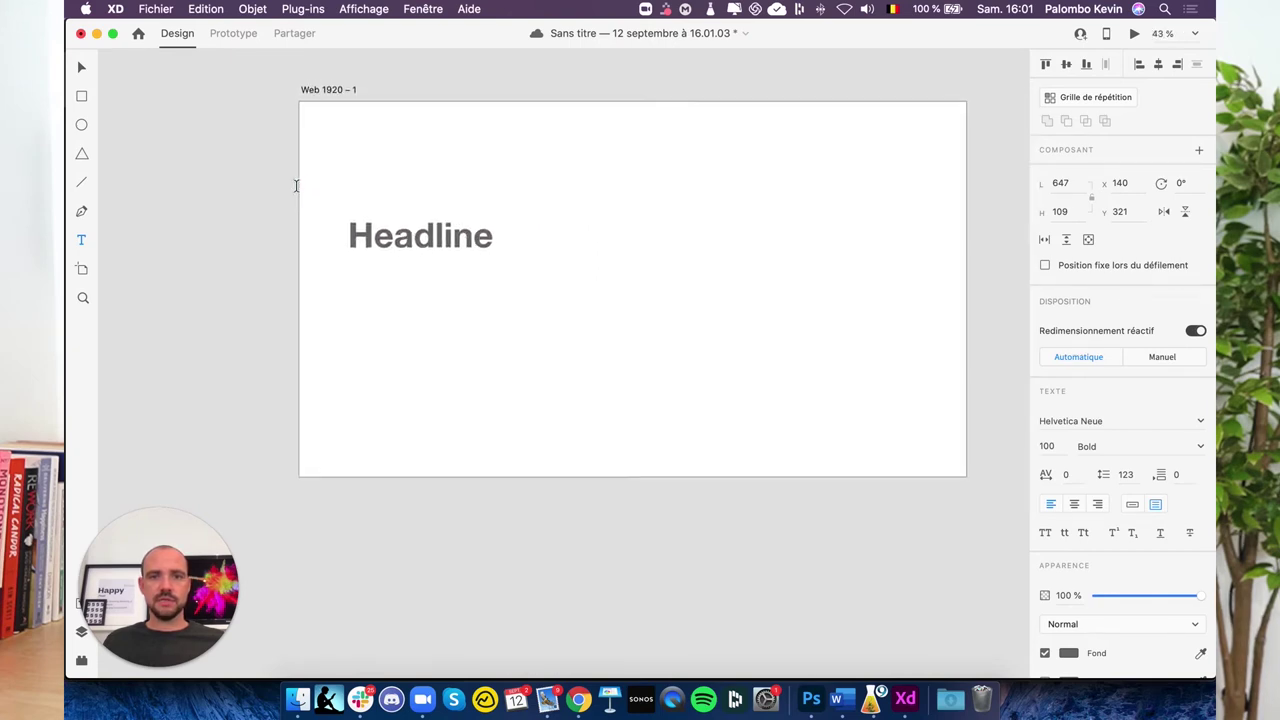
scroll(296, 186, "up", 1)
scroll(296, 186, "down", 1)
scroll(296, 186, "down", 1)
scroll(296, 186, "left", 2)
scroll(296, 186, "down", 1)
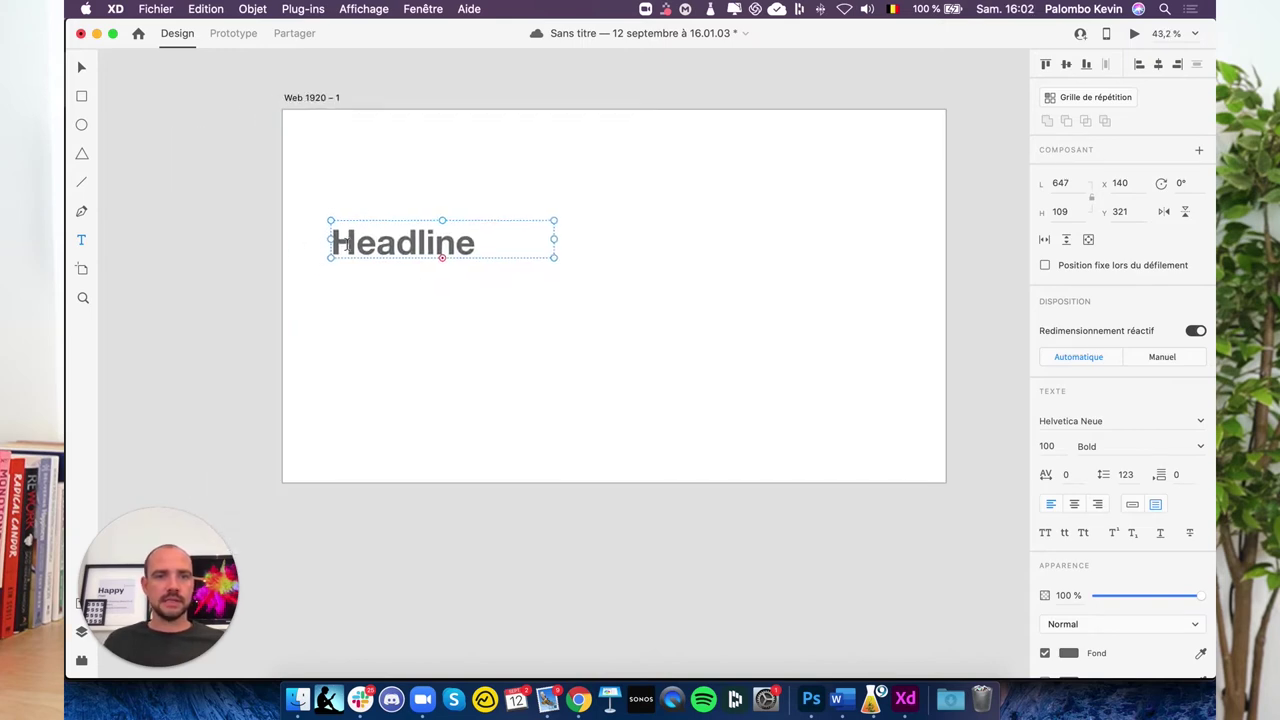
left_click(238, 261)
key("Escape")
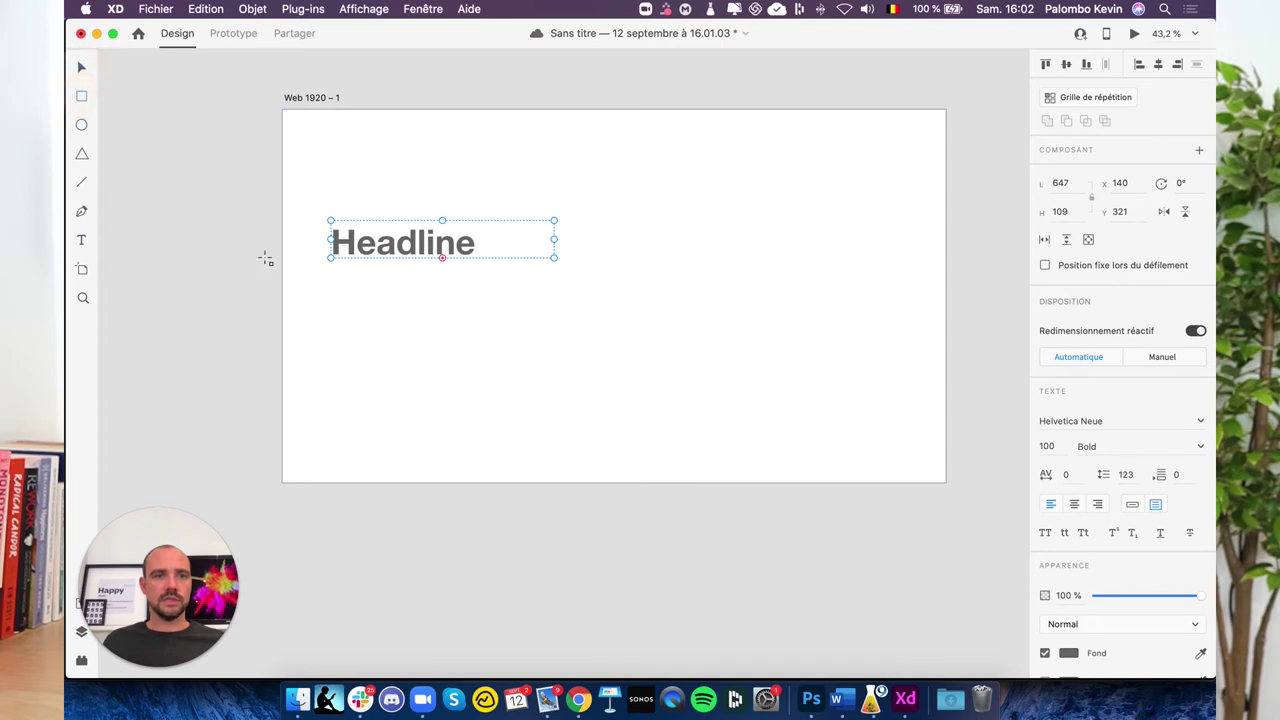
Step: Draw a 272 × 96 rectangle below the Headline with blue #0D0DFF fill and corner radius 10
left_click_drag(335, 290, 427, 318)
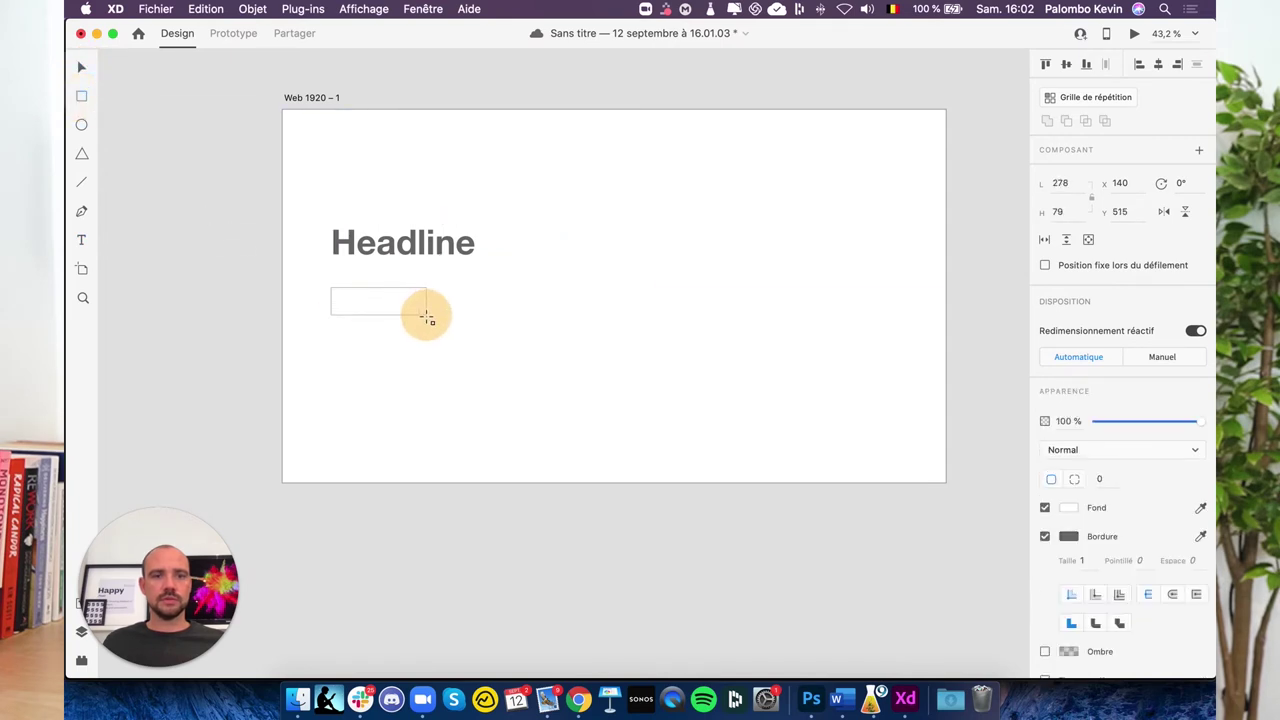
left_click(1067, 508)
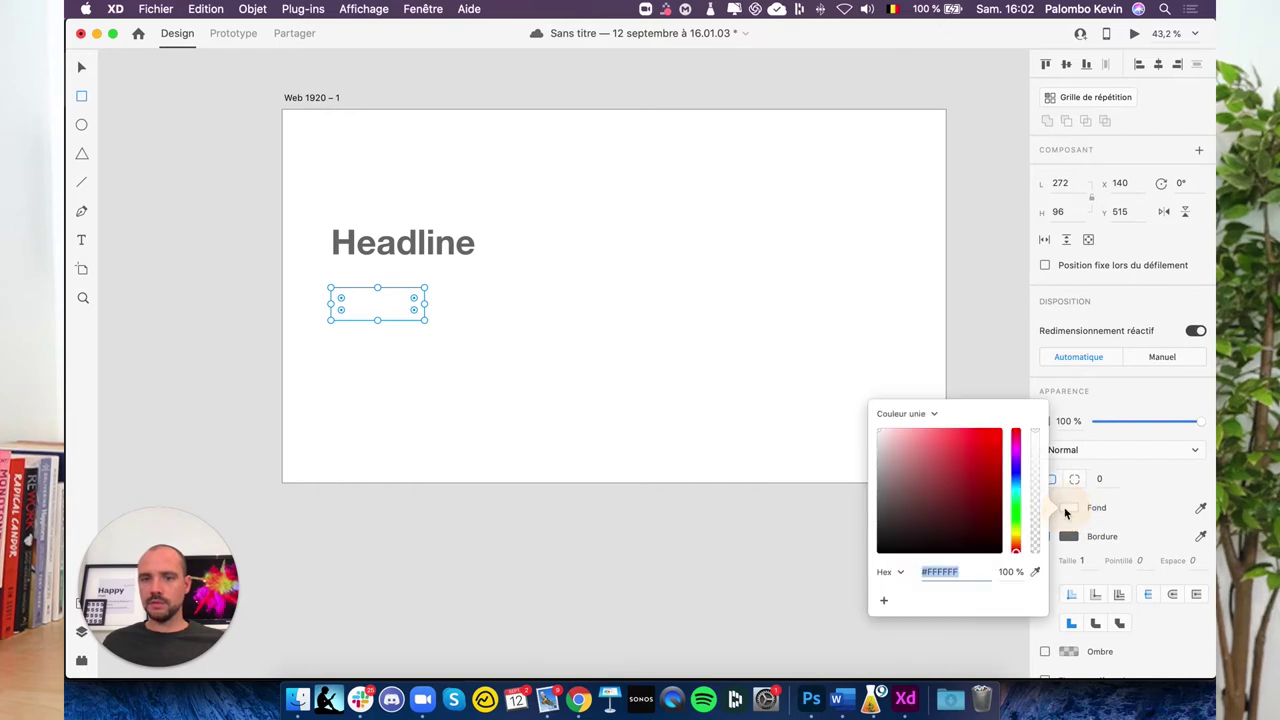
left_click(995, 422)
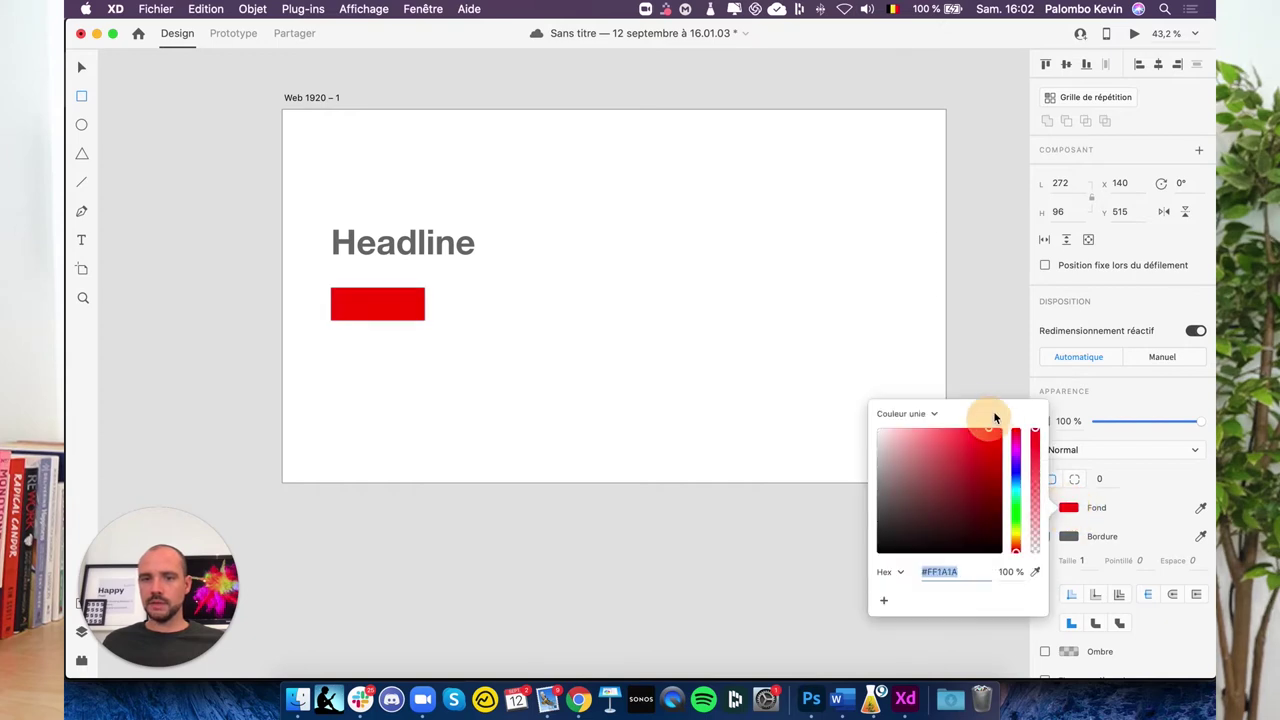
left_click(1018, 470)
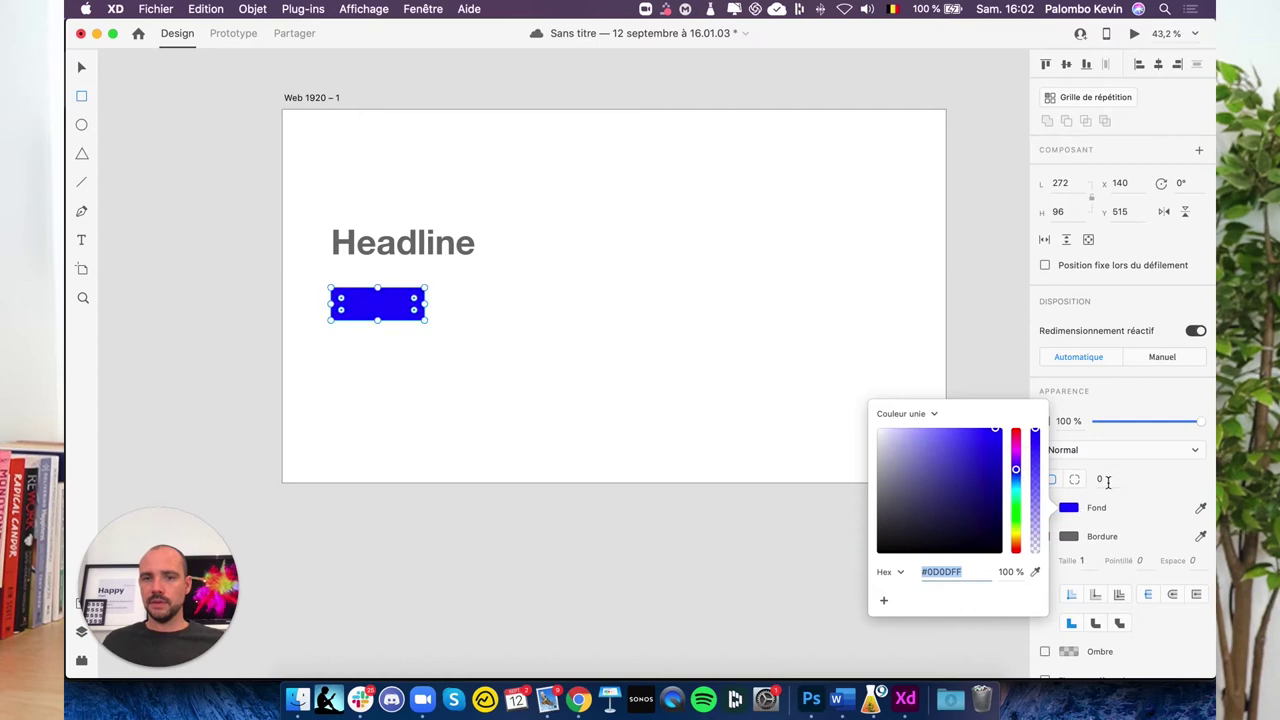
left_click(1091, 485)
type("10")
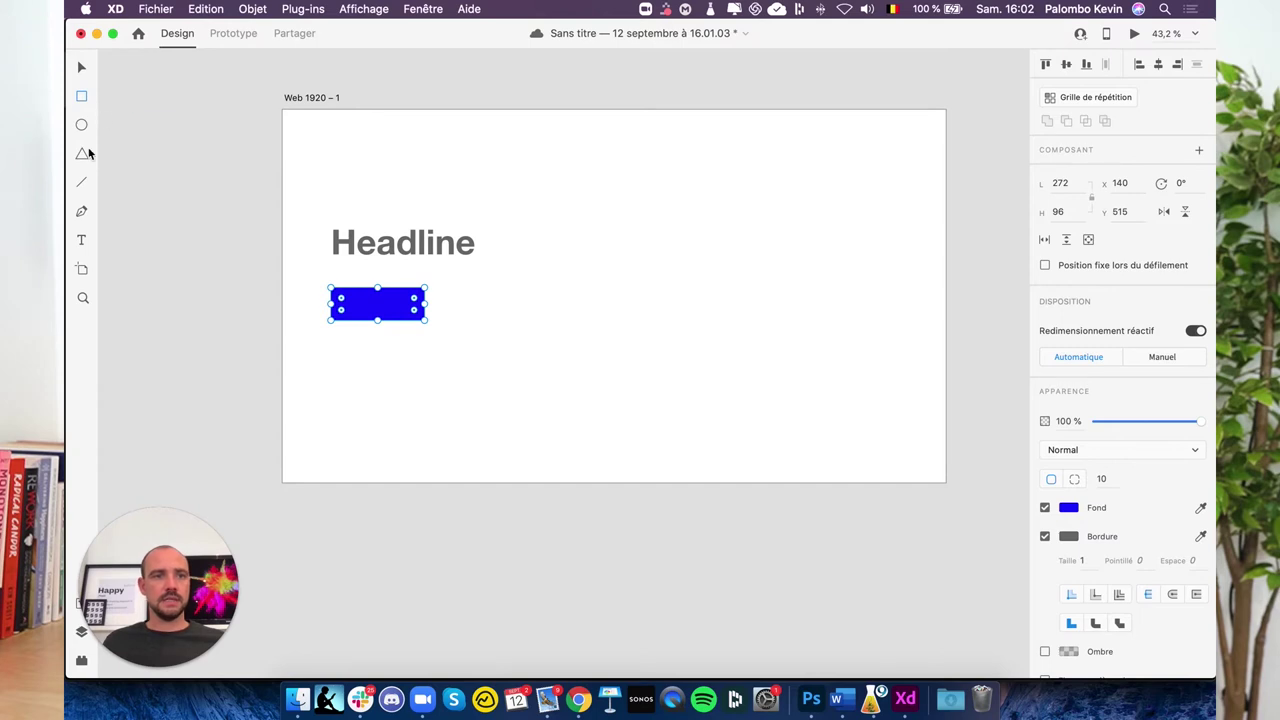
Step: Type a 'J'y vais' label over the blue rectangle and select all its text
left_click(81, 240)
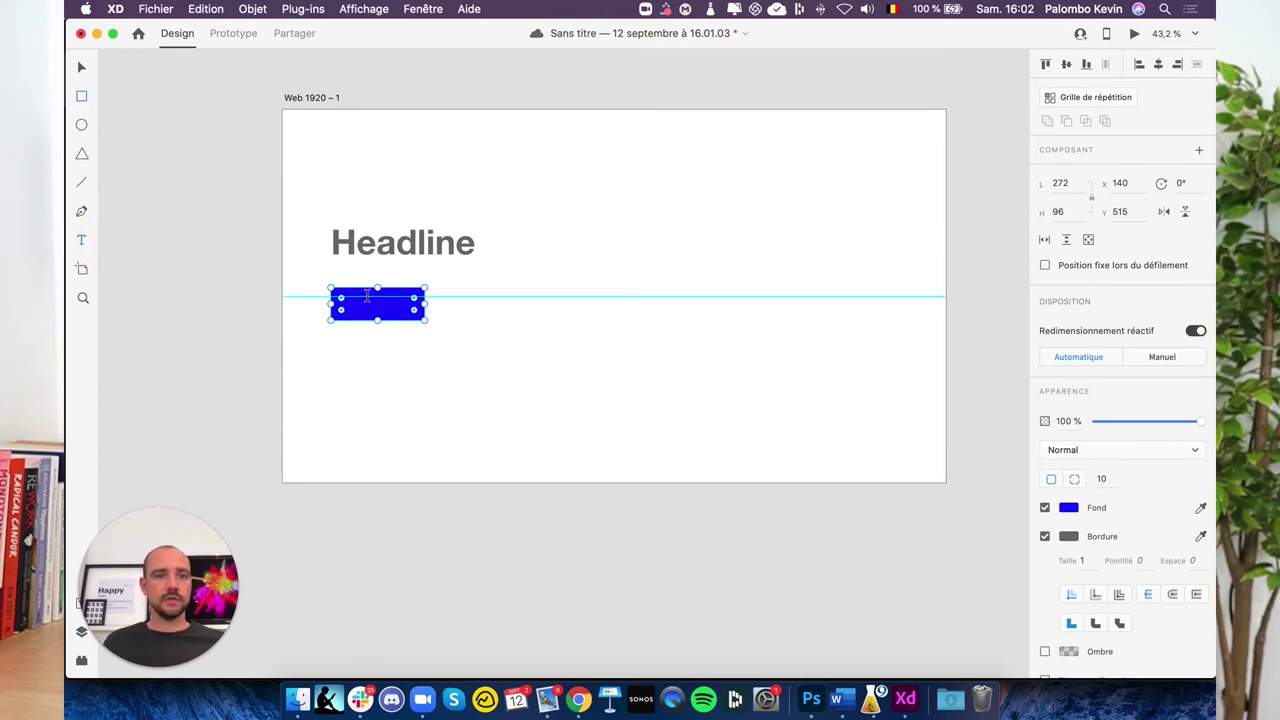
left_click_drag(336, 288, 432, 316)
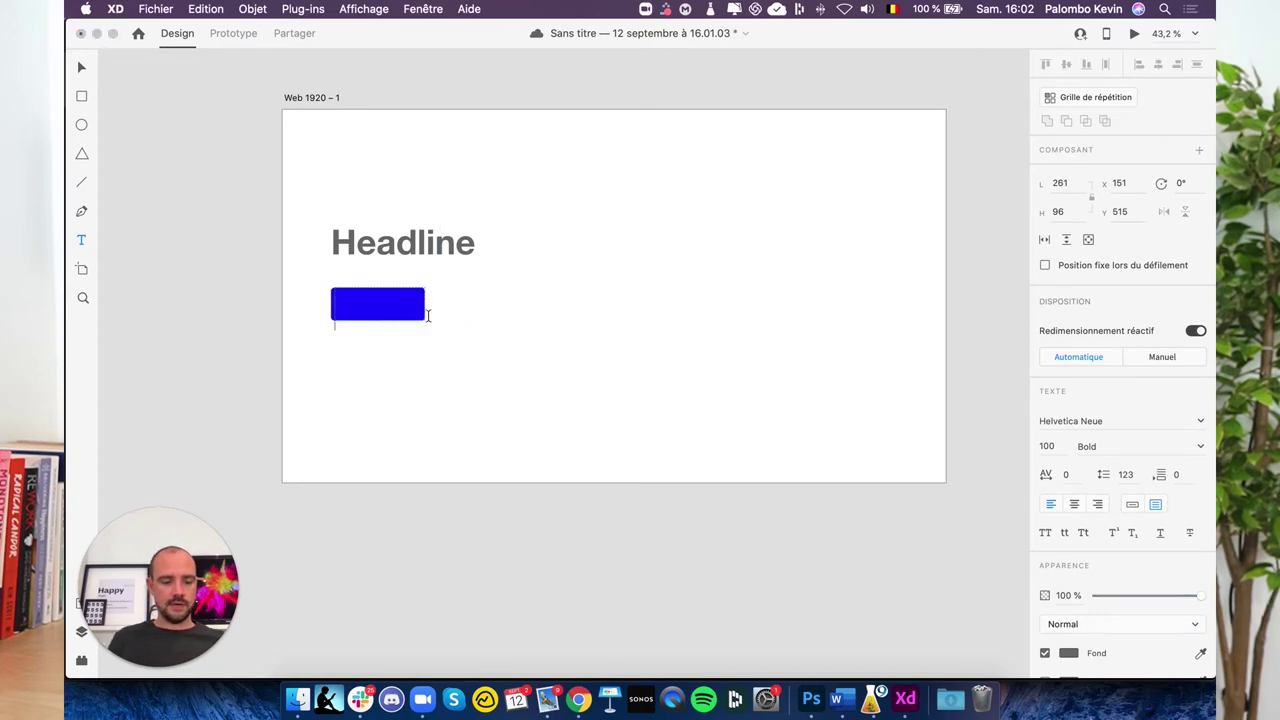
type("J’")
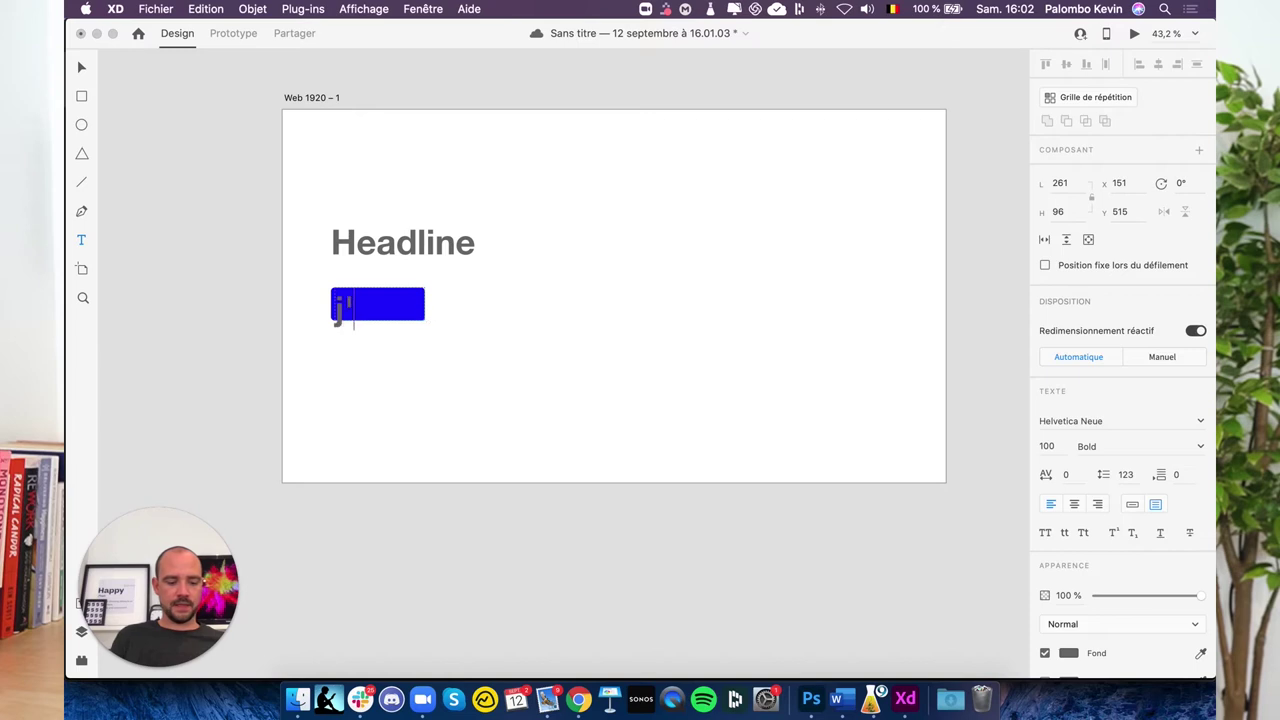
type("'y vais")
key("super+a")
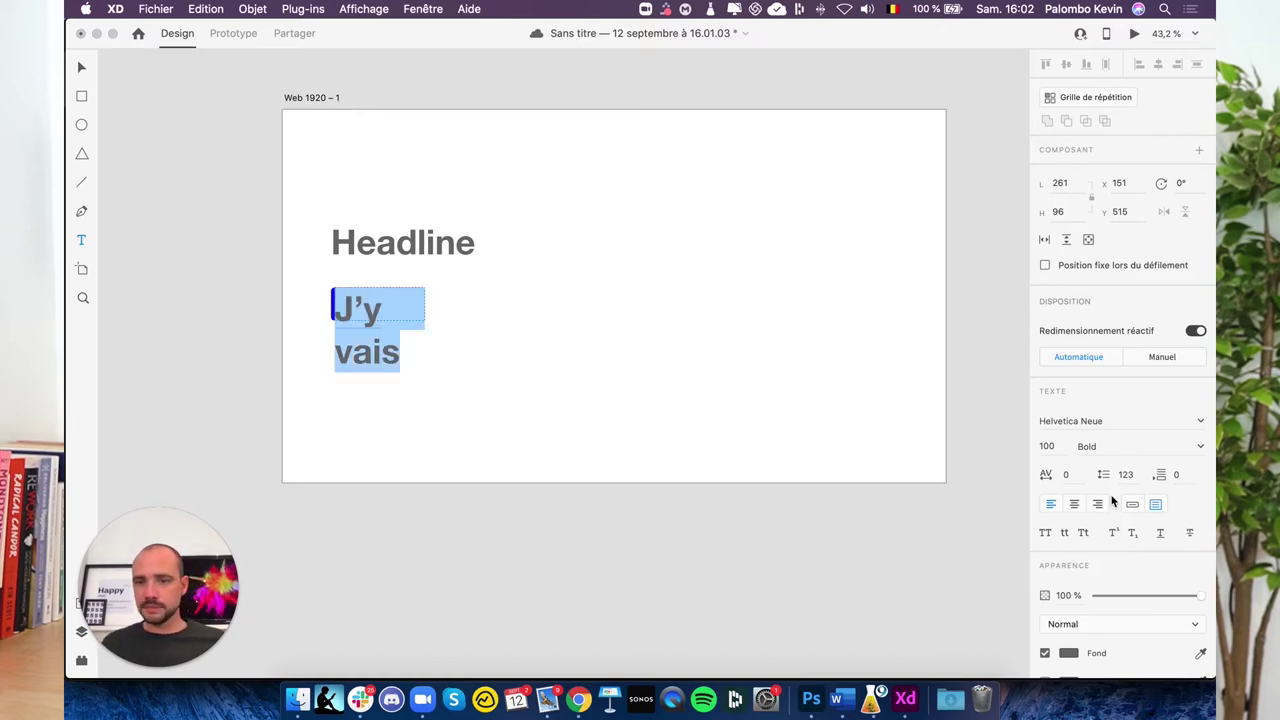
Step: Set the J'y vais label to font size 50, centre-aligned
left_click(1050, 447)
type("80")
key("Return")
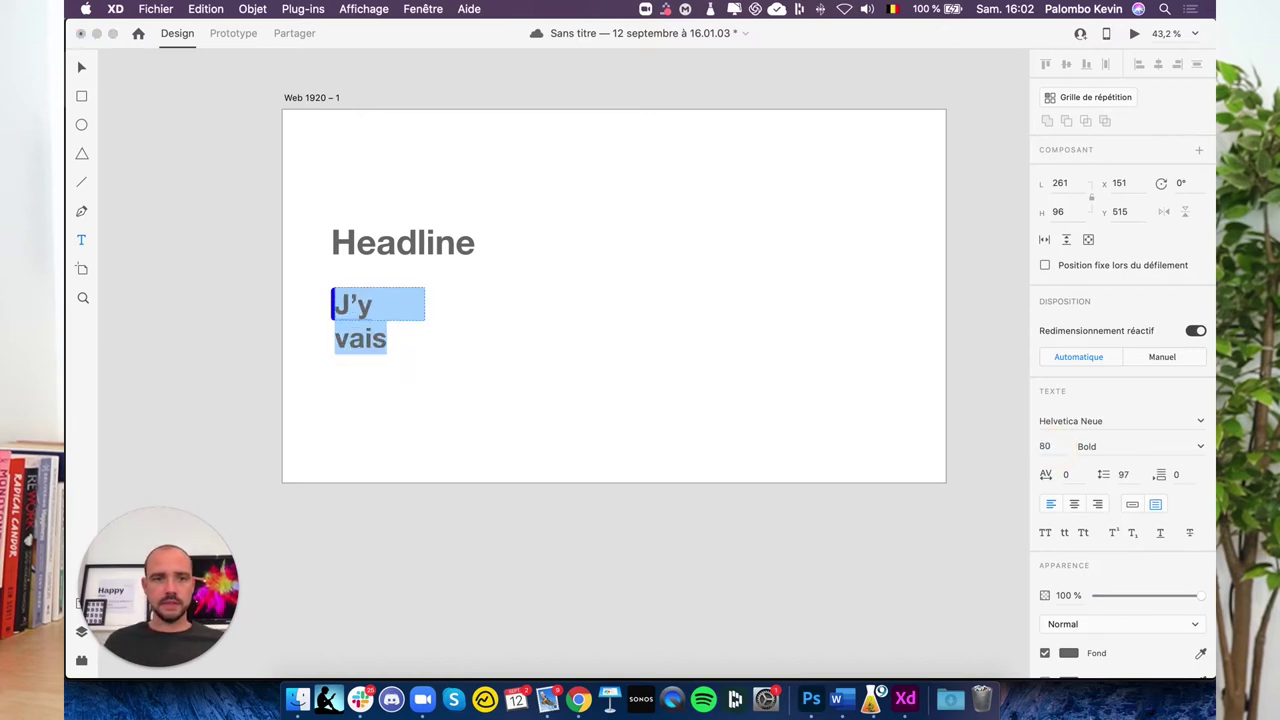
left_click(1045, 446)
type("50")
key("Return")
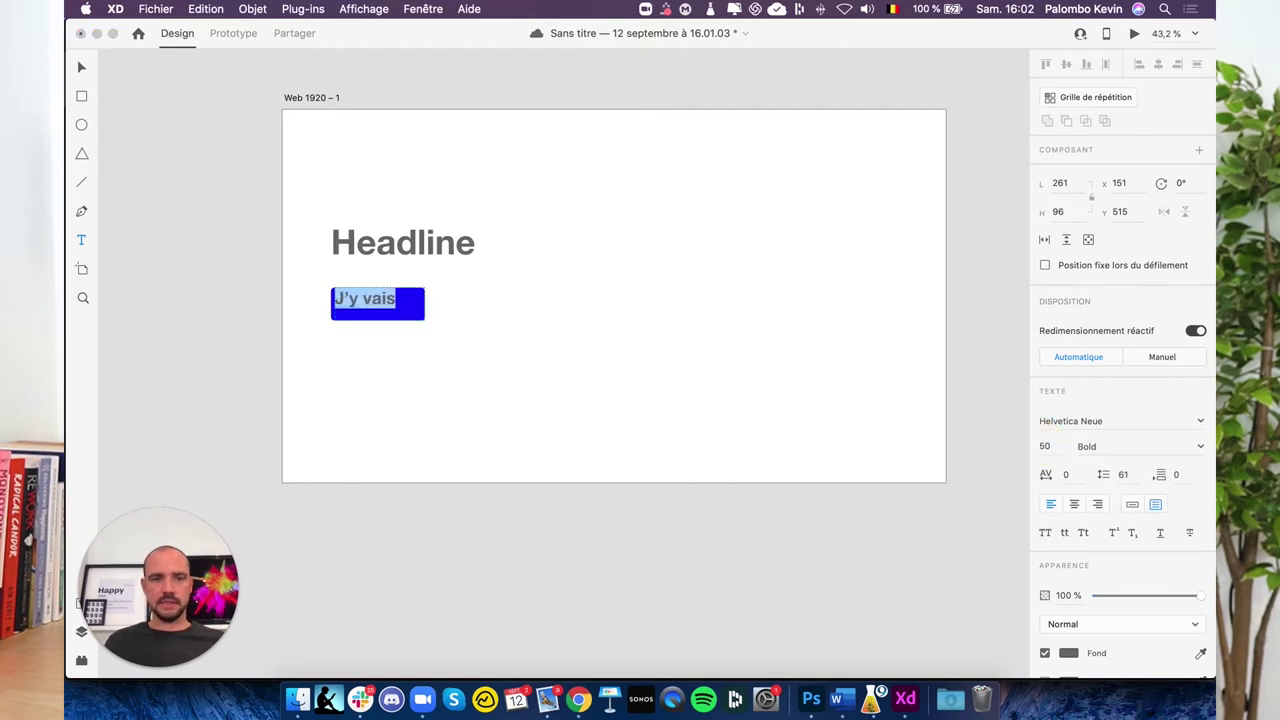
left_click(1074, 503)
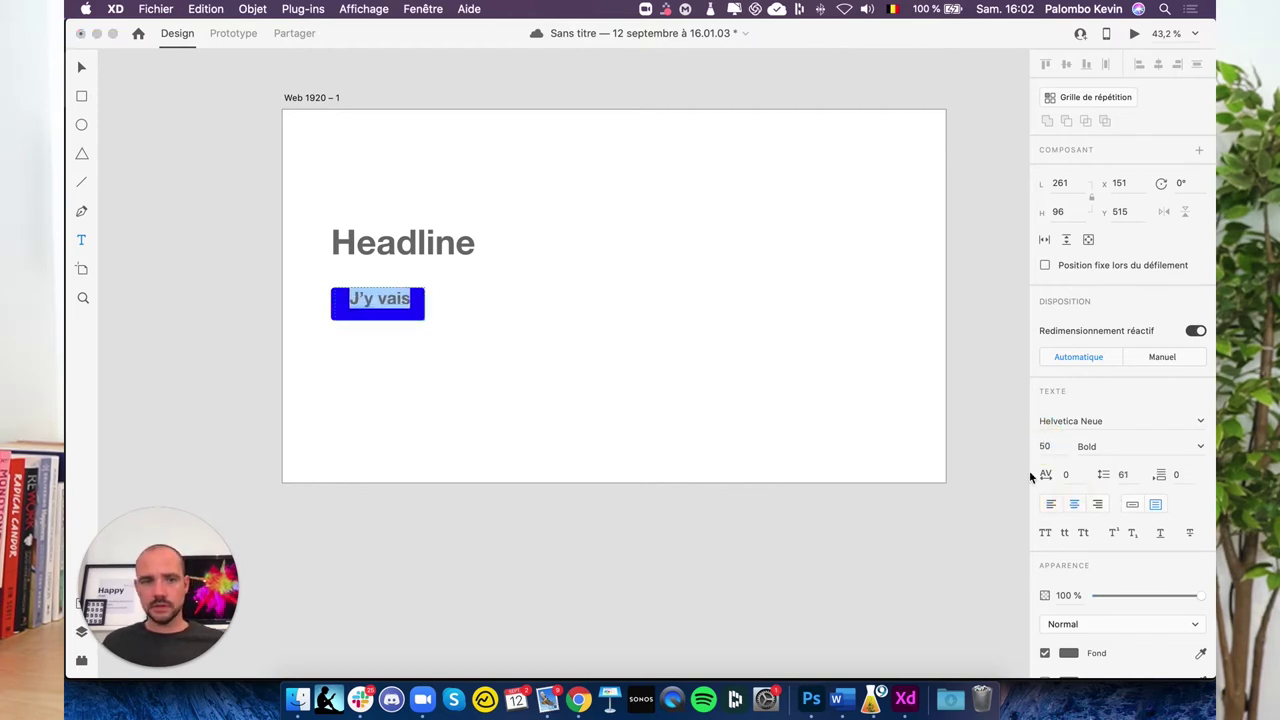
Step: Change the J'y vais label's fill colour to white
scroll(1067, 648, "down", 1)
left_click(1068, 636)
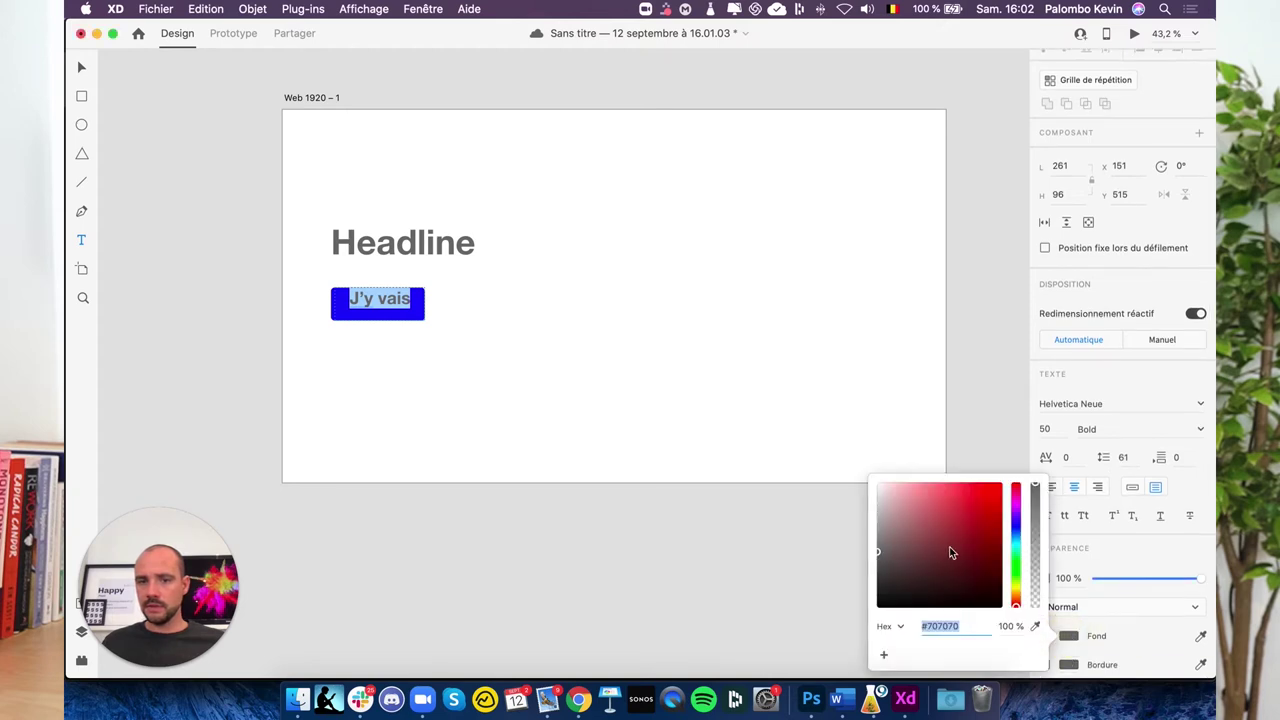
left_click_drag(951, 553, 777, 434)
left_click(485, 313)
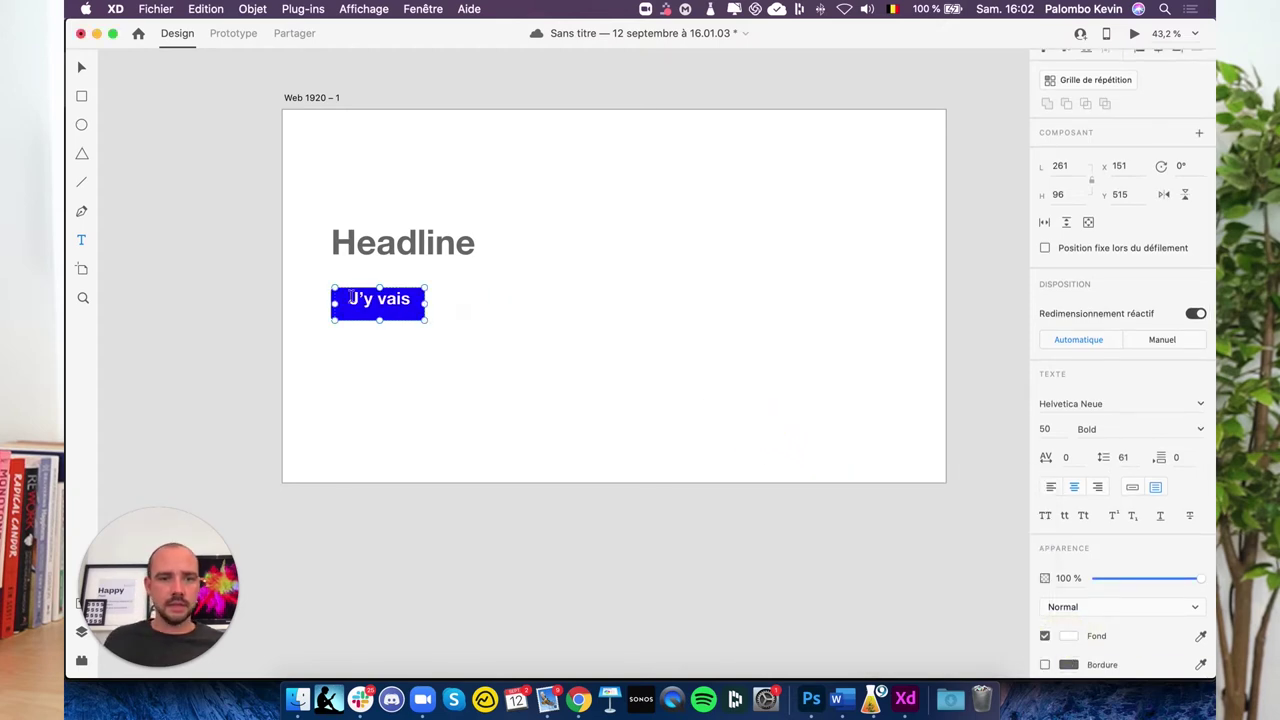
Step: Zoom in to about 156% and set the J'y vais label box to auto width
scroll(350, 297, "up", 1)
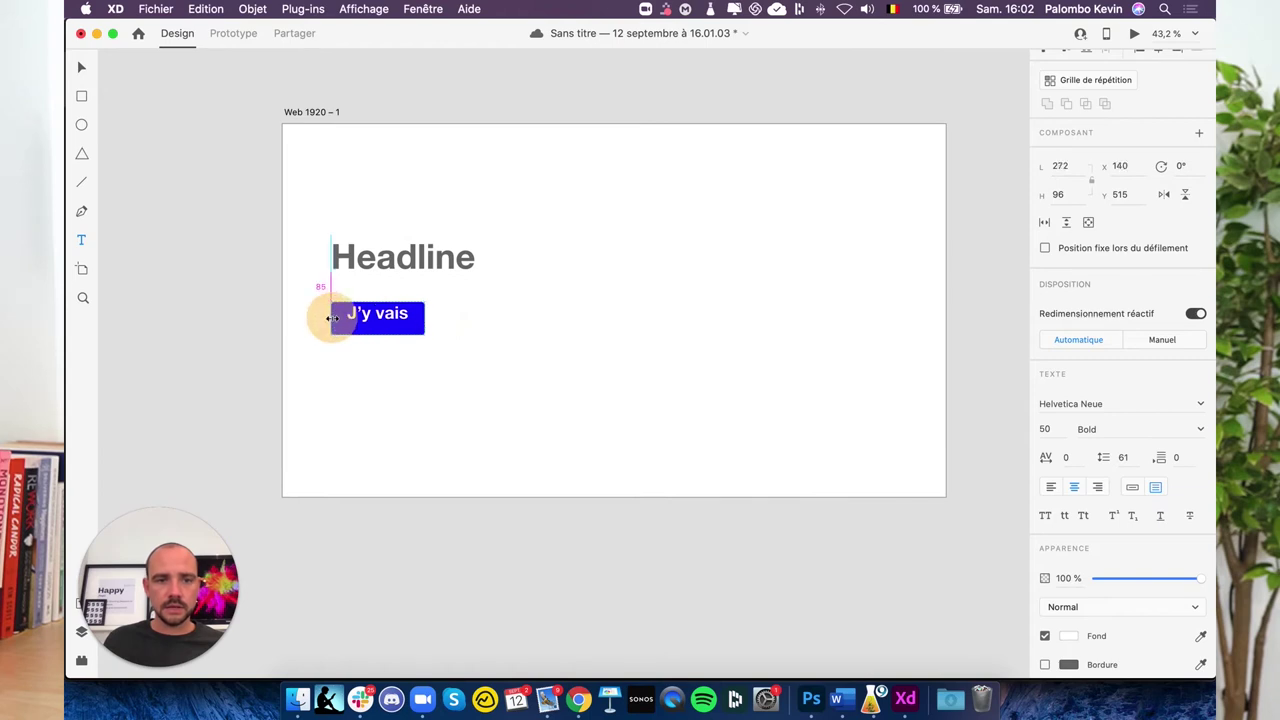
scroll(337, 317, "up", 3)
scroll(360, 311, "up", 2)
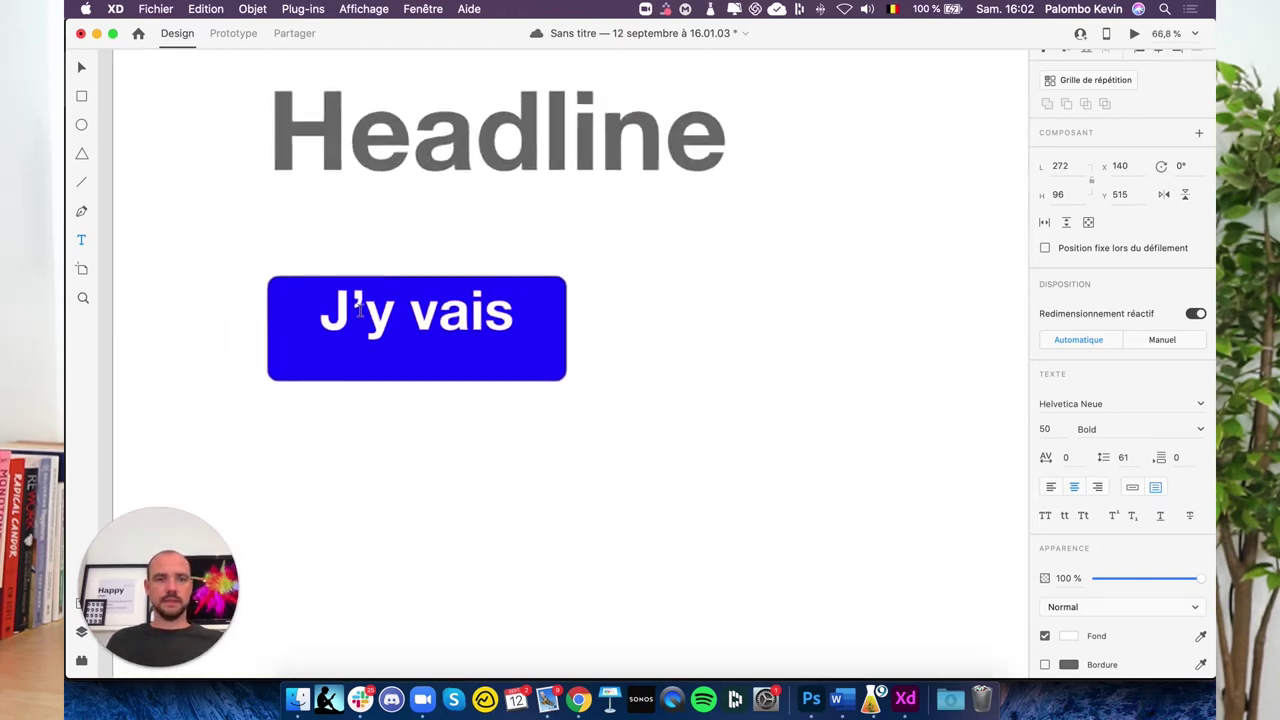
scroll(360, 311, "up", 3)
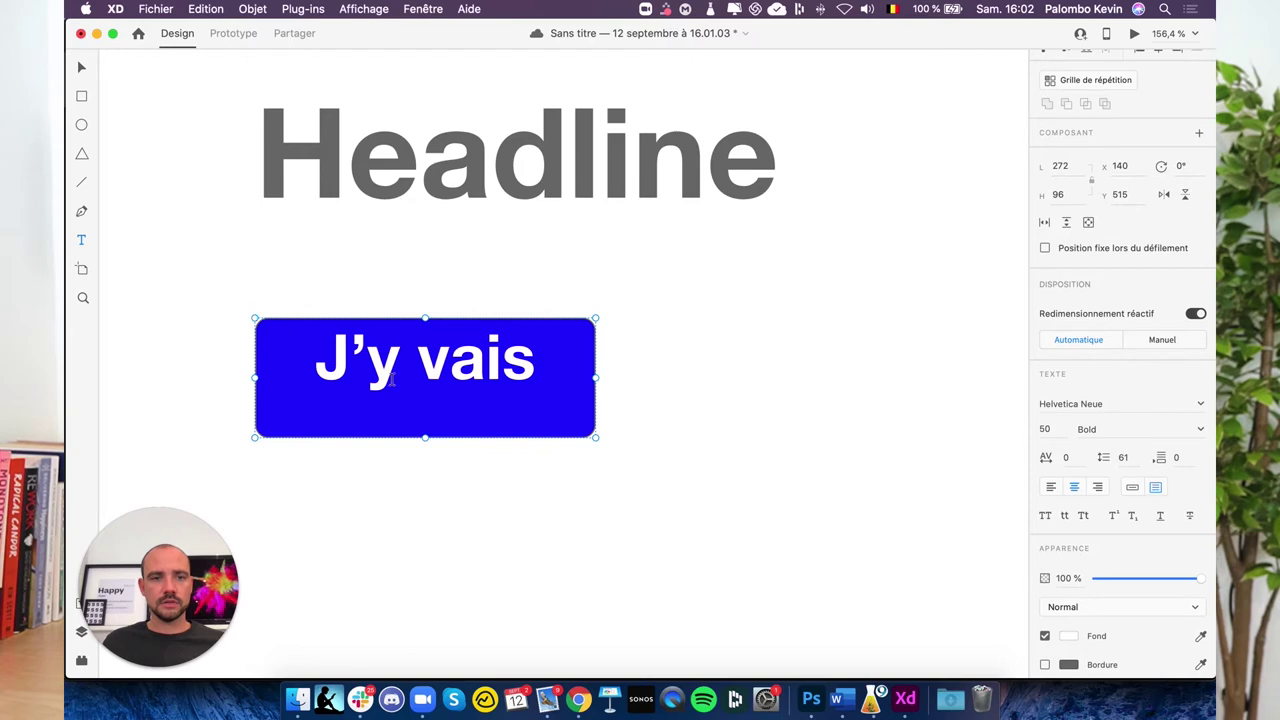
left_click(1132, 488)
key("Escape")
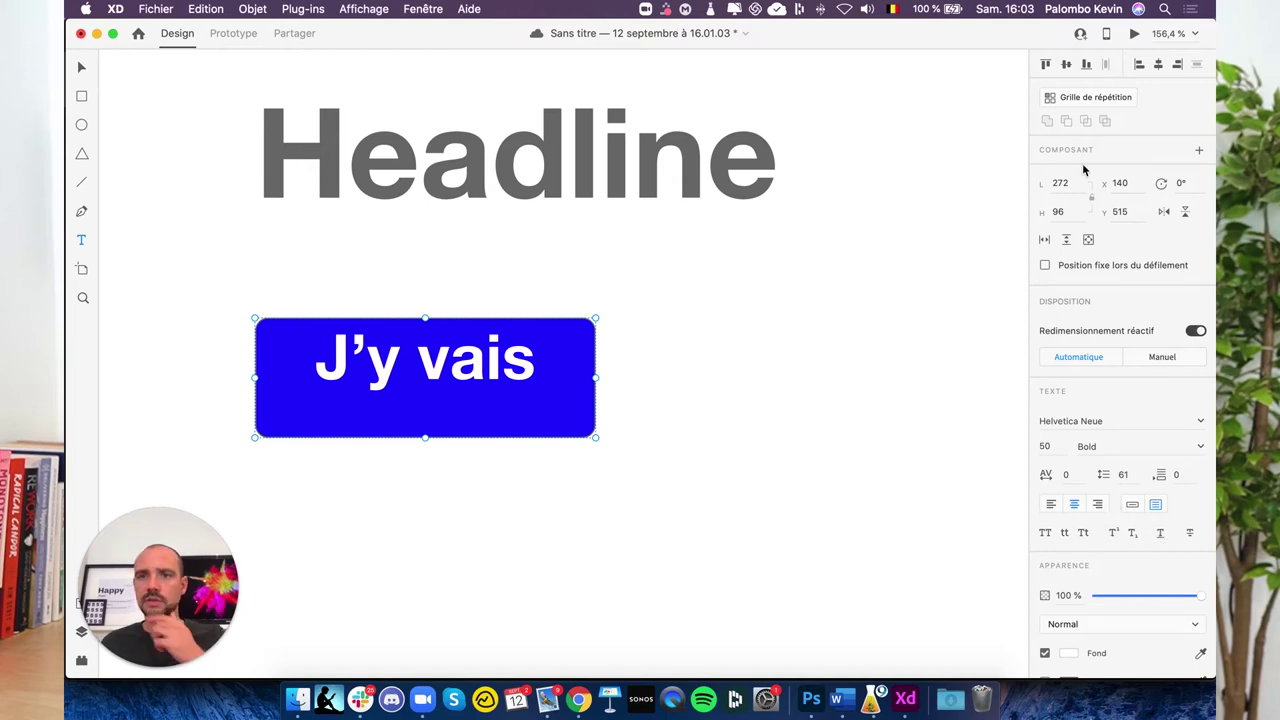
Step: Top-align the J'y vais label and stretch its box to the button's top and bottom edges
left_click(1066, 64)
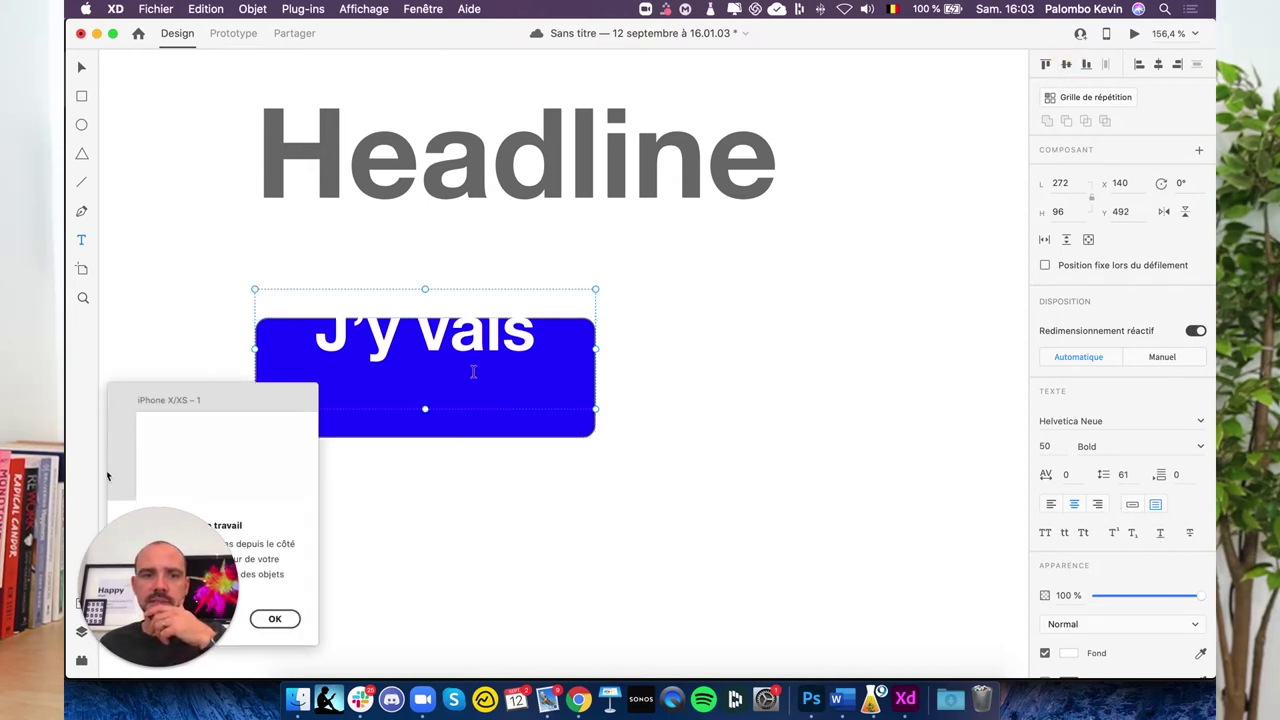
left_click_drag(424, 290, 424, 318)
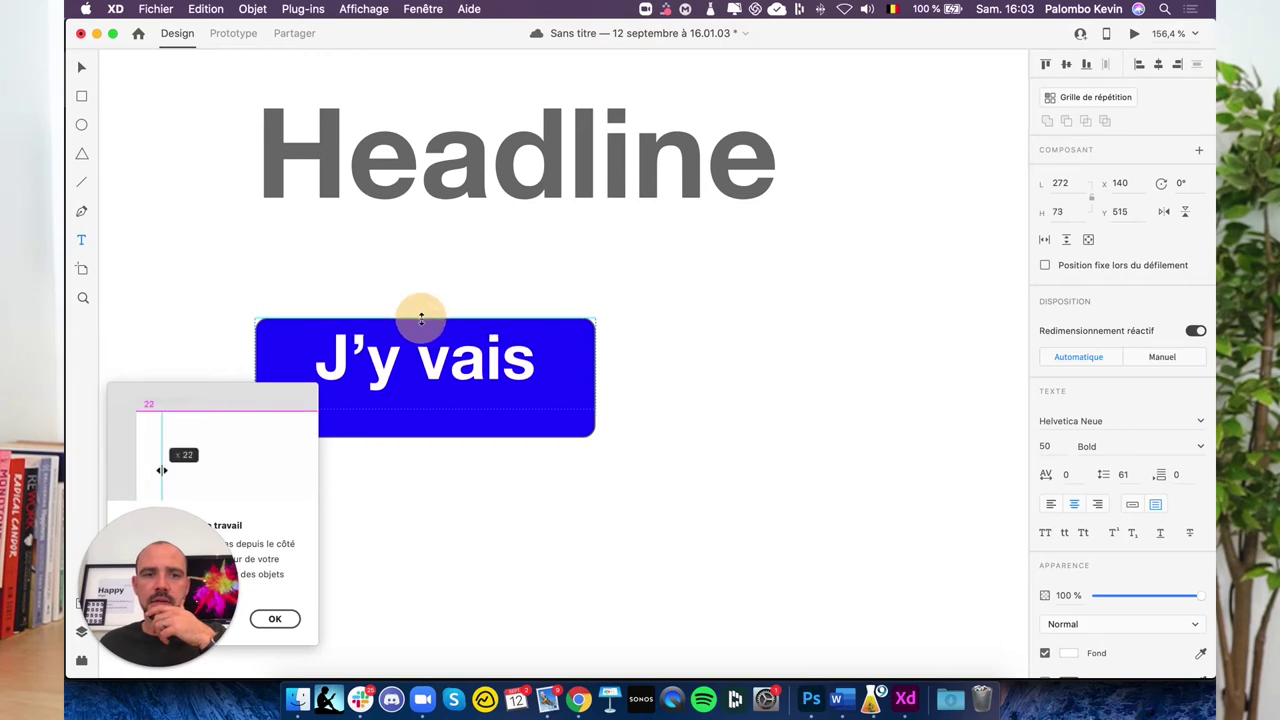
left_click_drag(425, 410, 424, 437)
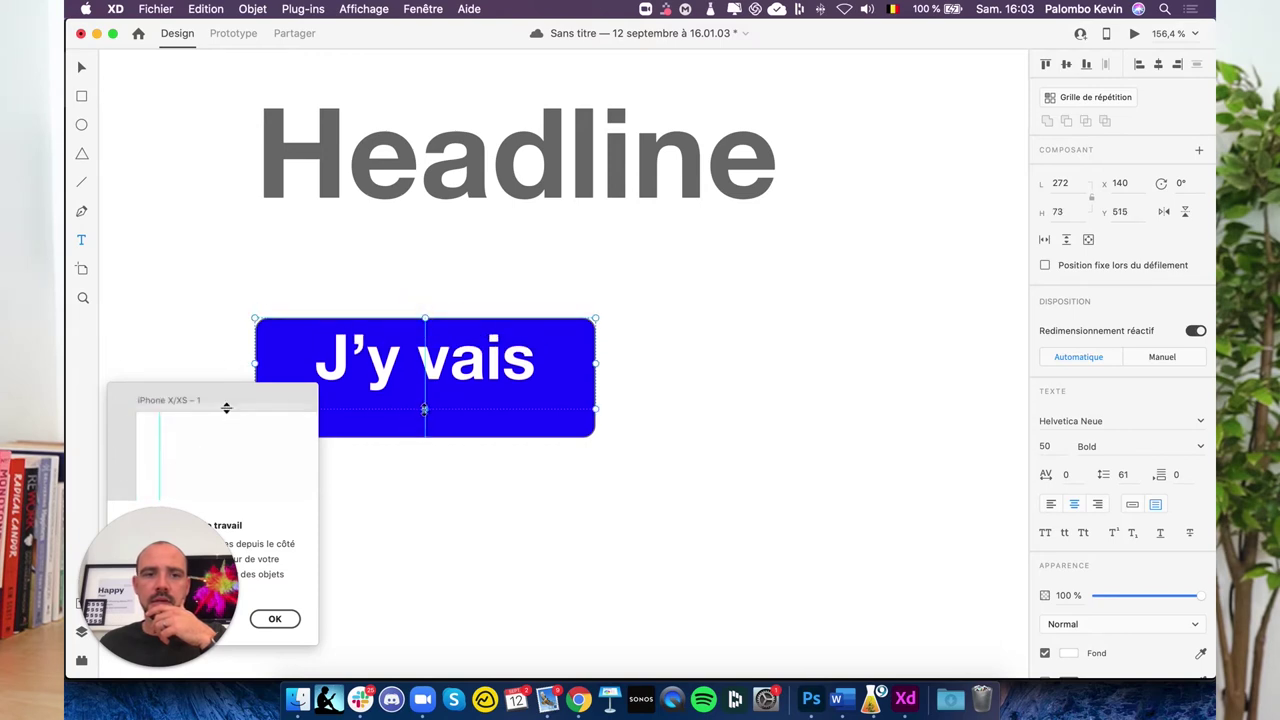
left_click(275, 618)
Step: Raise the J'y vais label's line spacing from 61 to 65
left_click(420, 377)
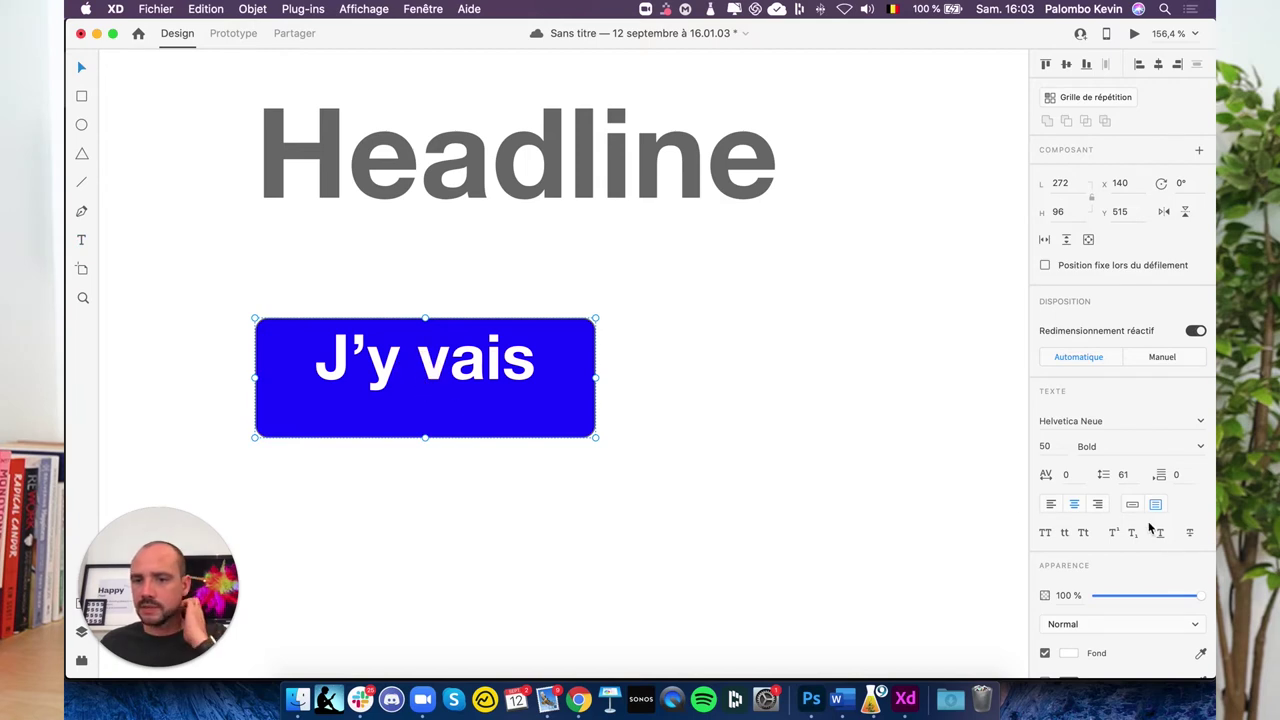
left_click(1124, 474)
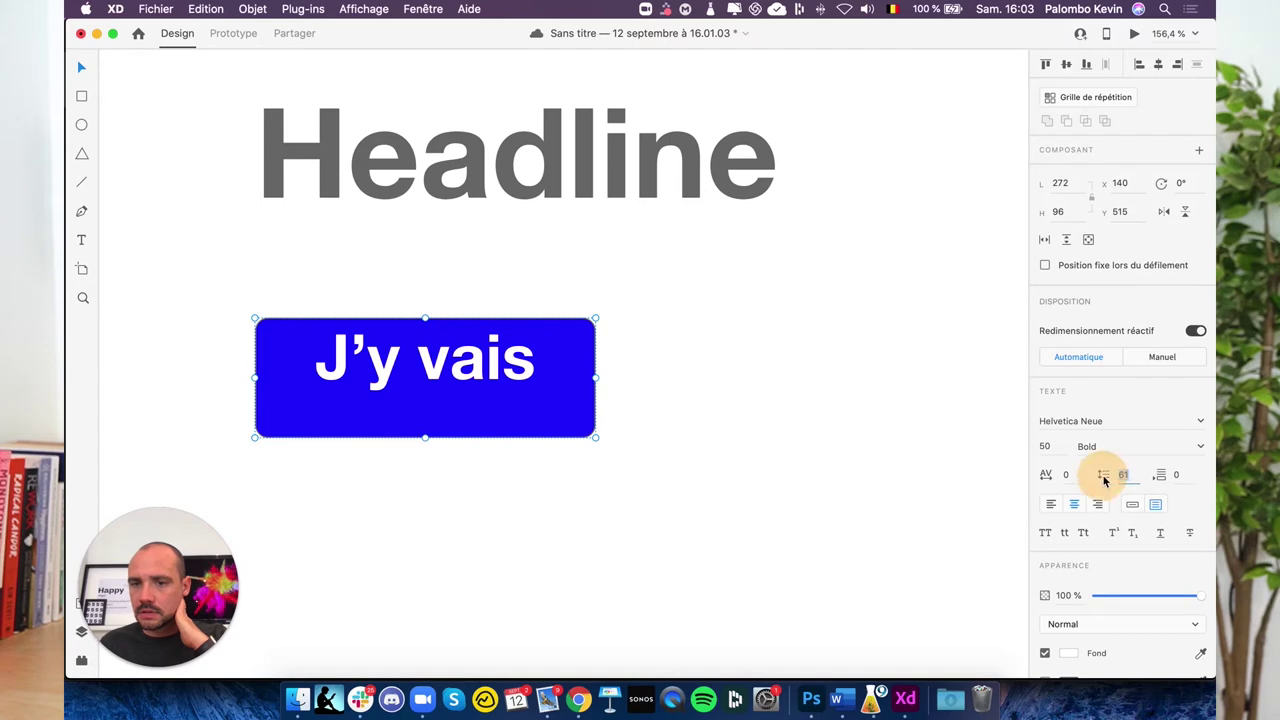
key("Escape")
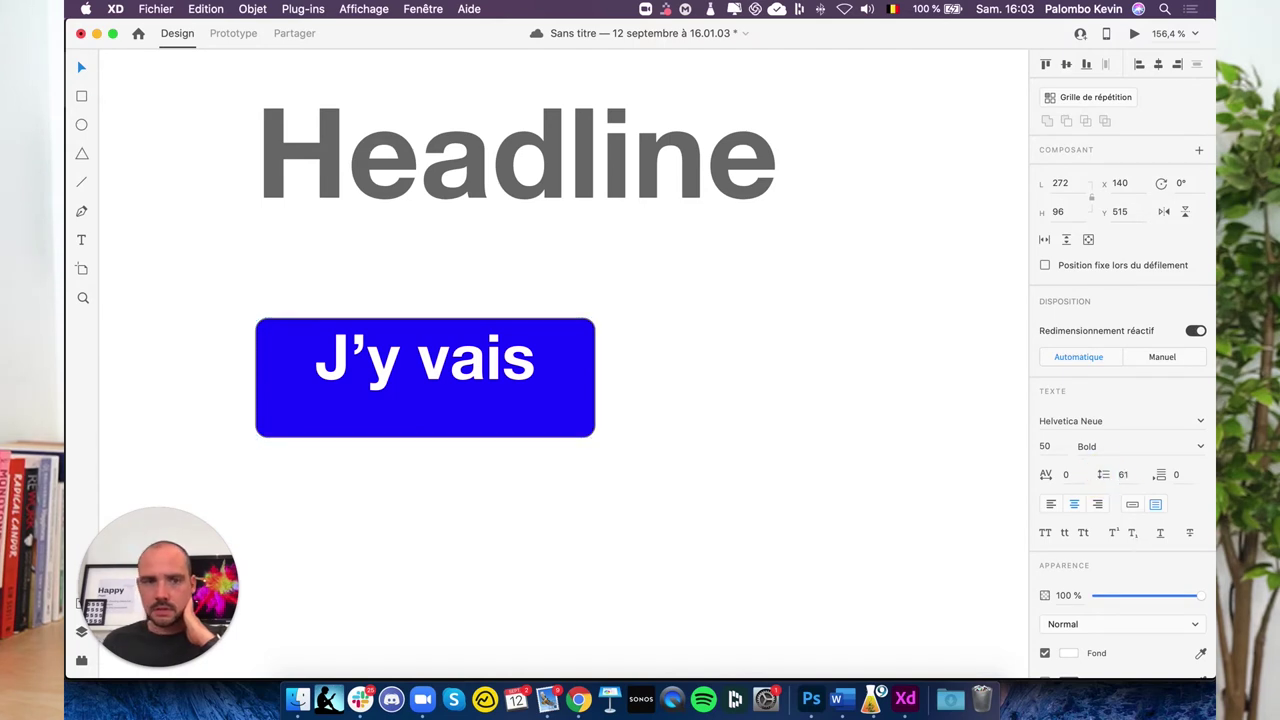
left_click(1120, 472)
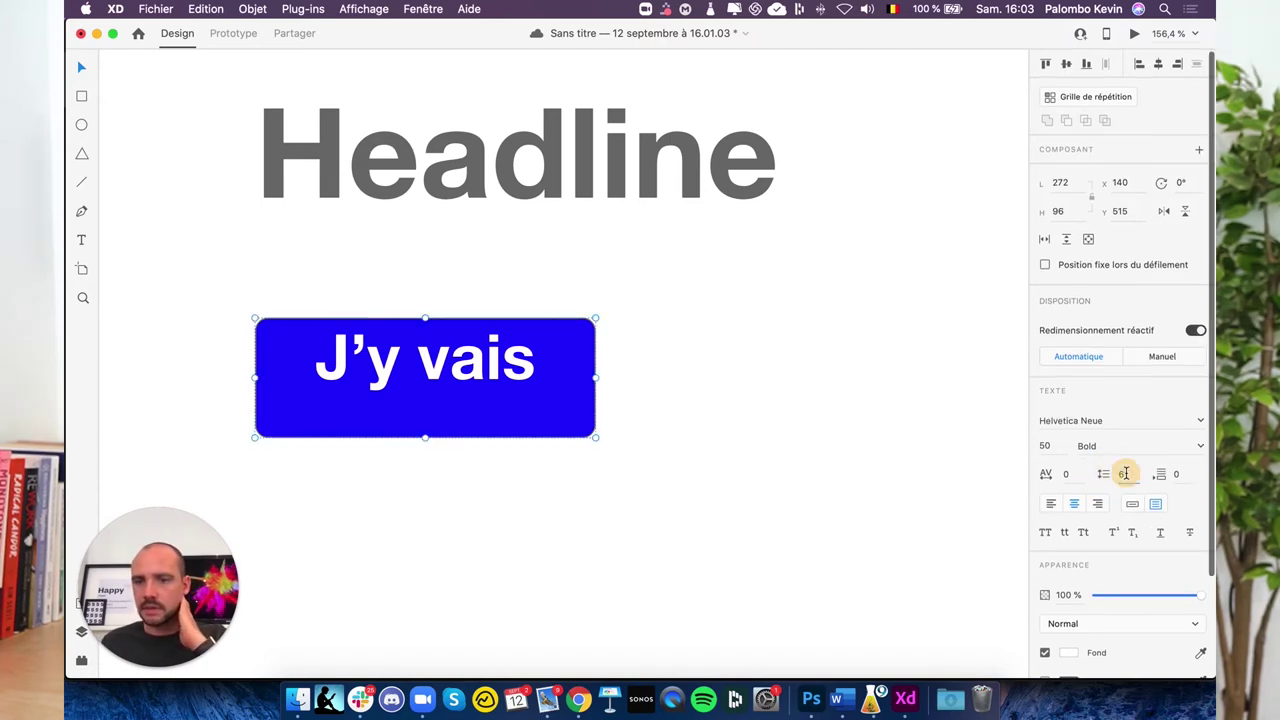
key("Up")
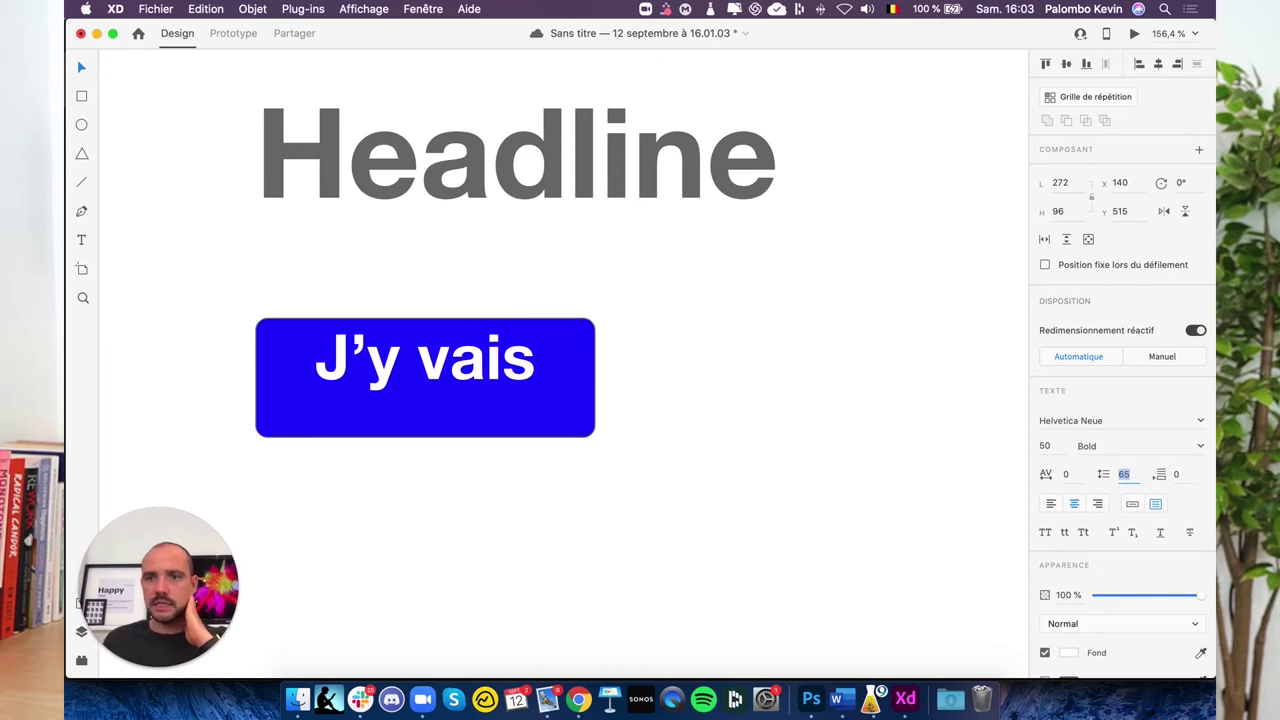
left_click(887, 469)
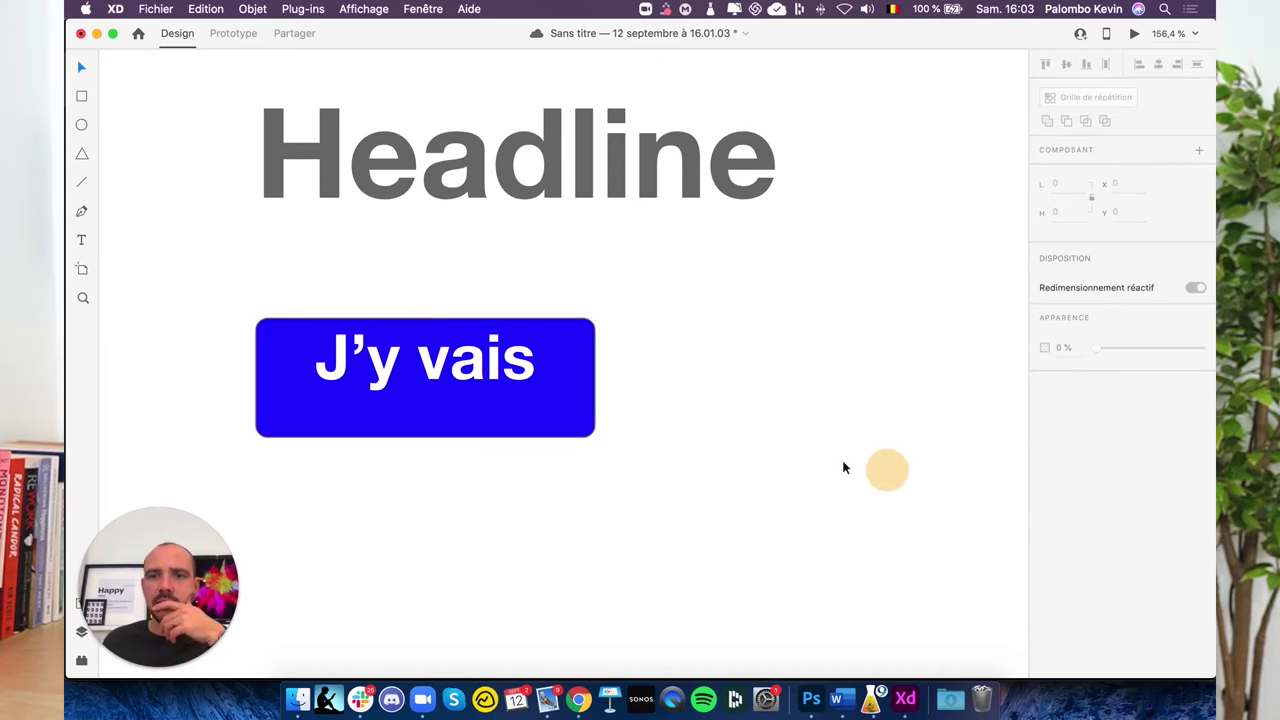
left_click(517, 406)
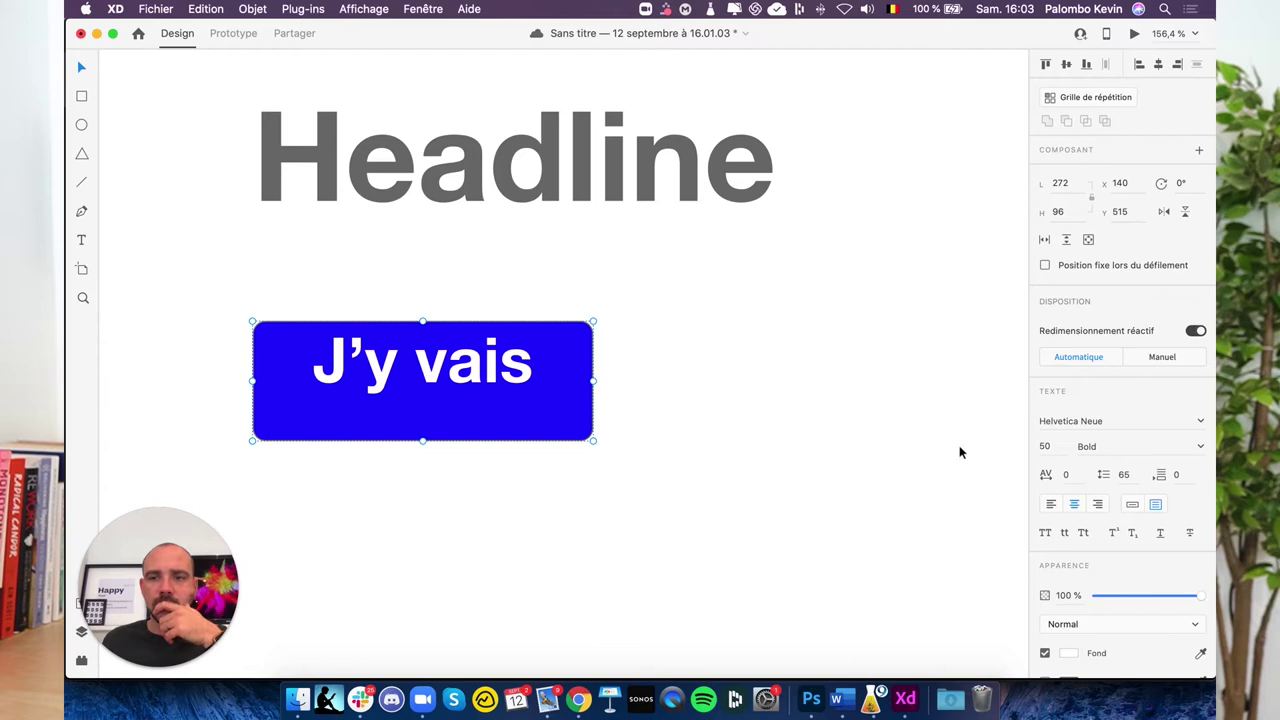
left_click(1132, 506)
left_click(1155, 505)
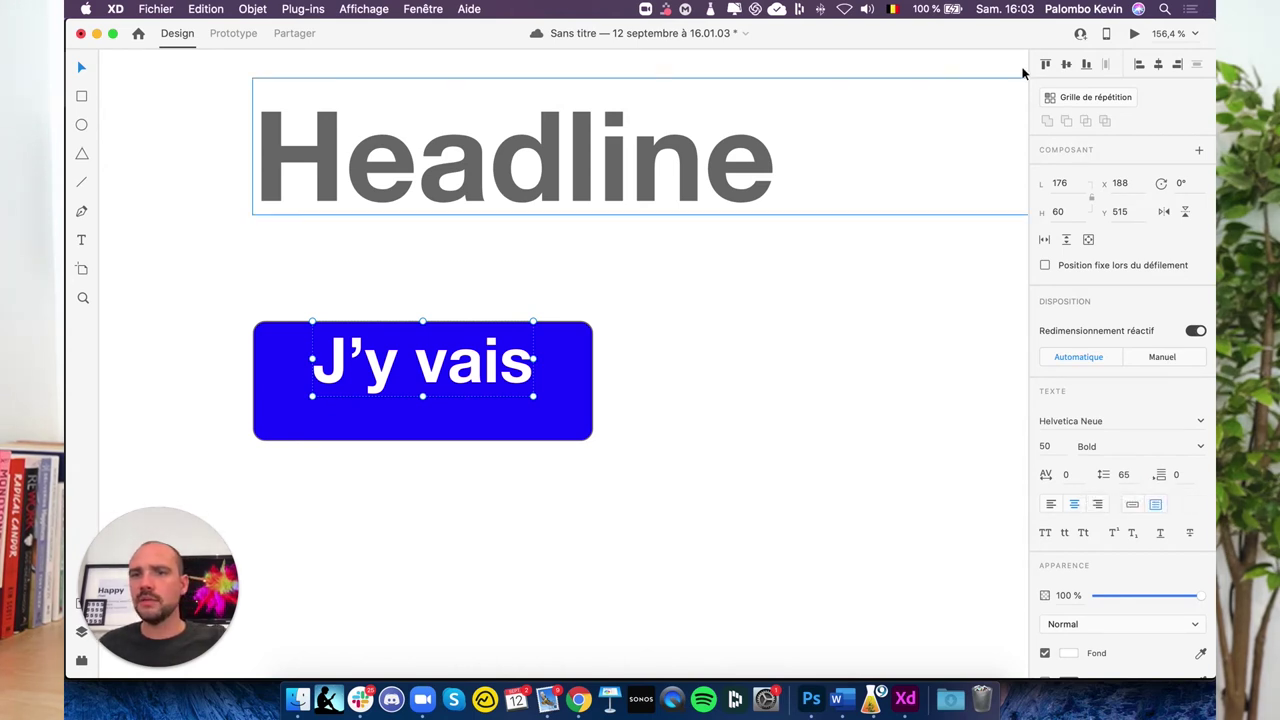
left_click(1067, 65)
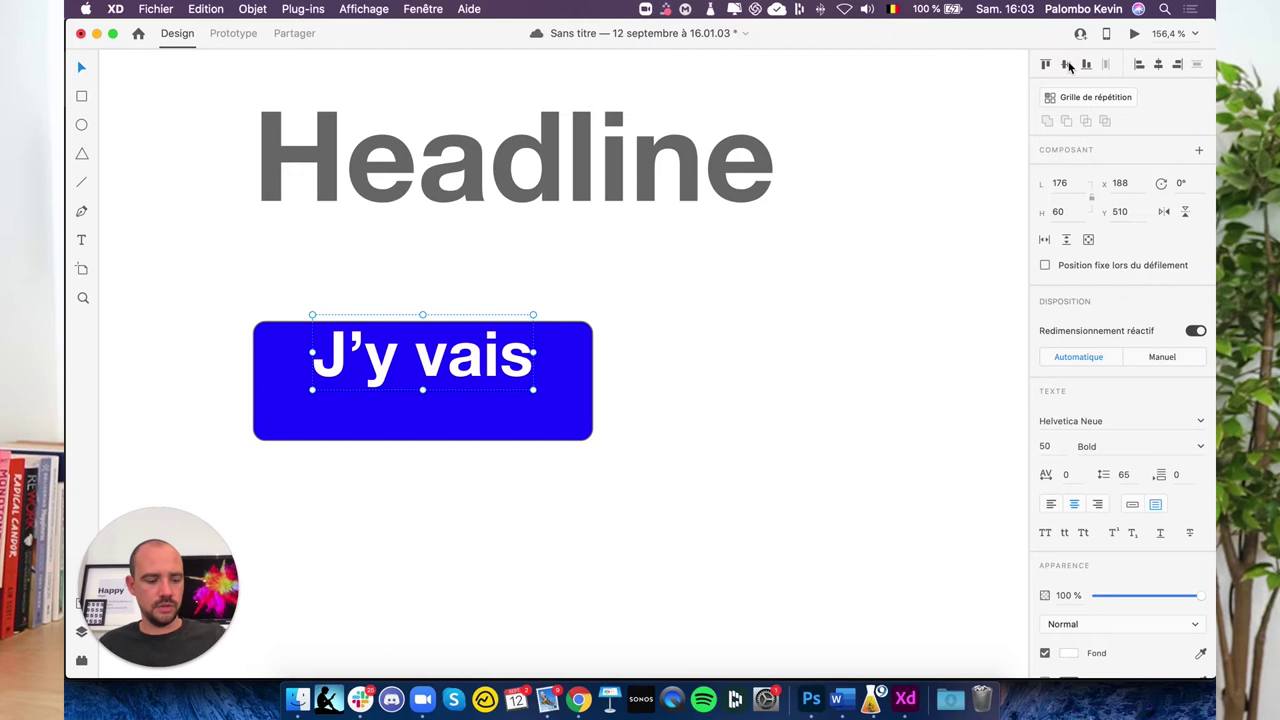
key("super+z")
key("Escape")
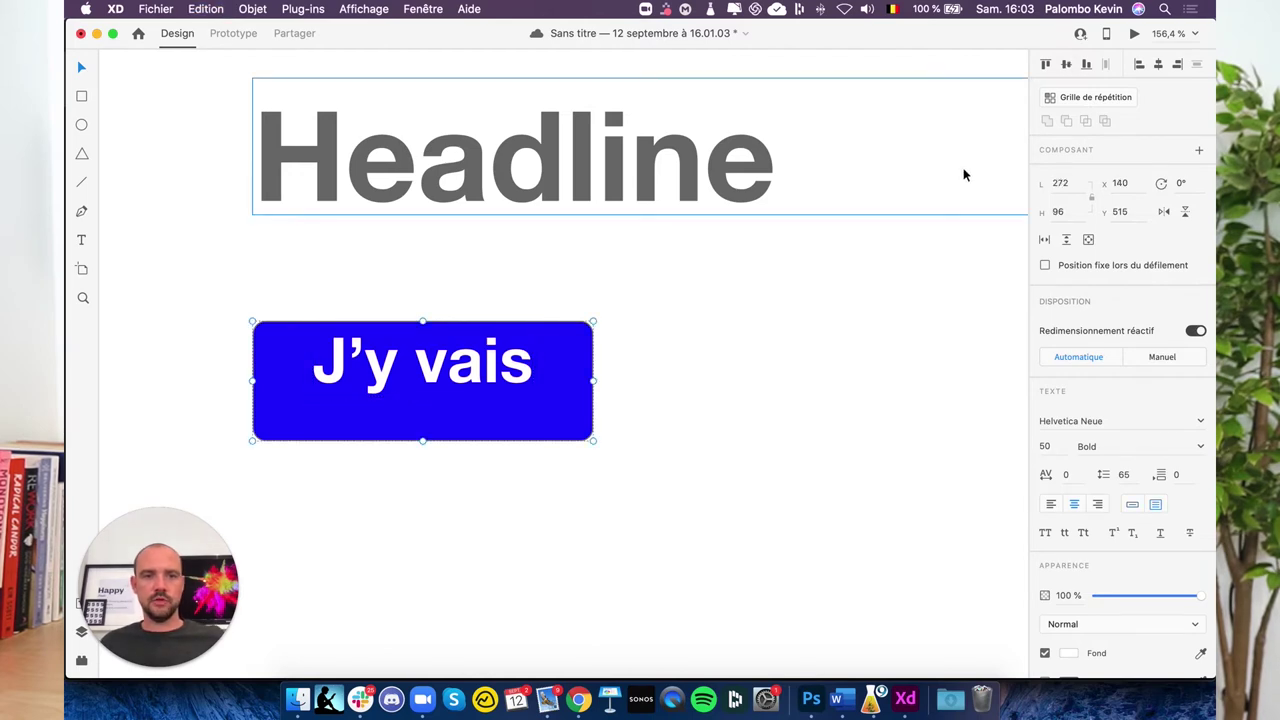
left_click(1068, 65)
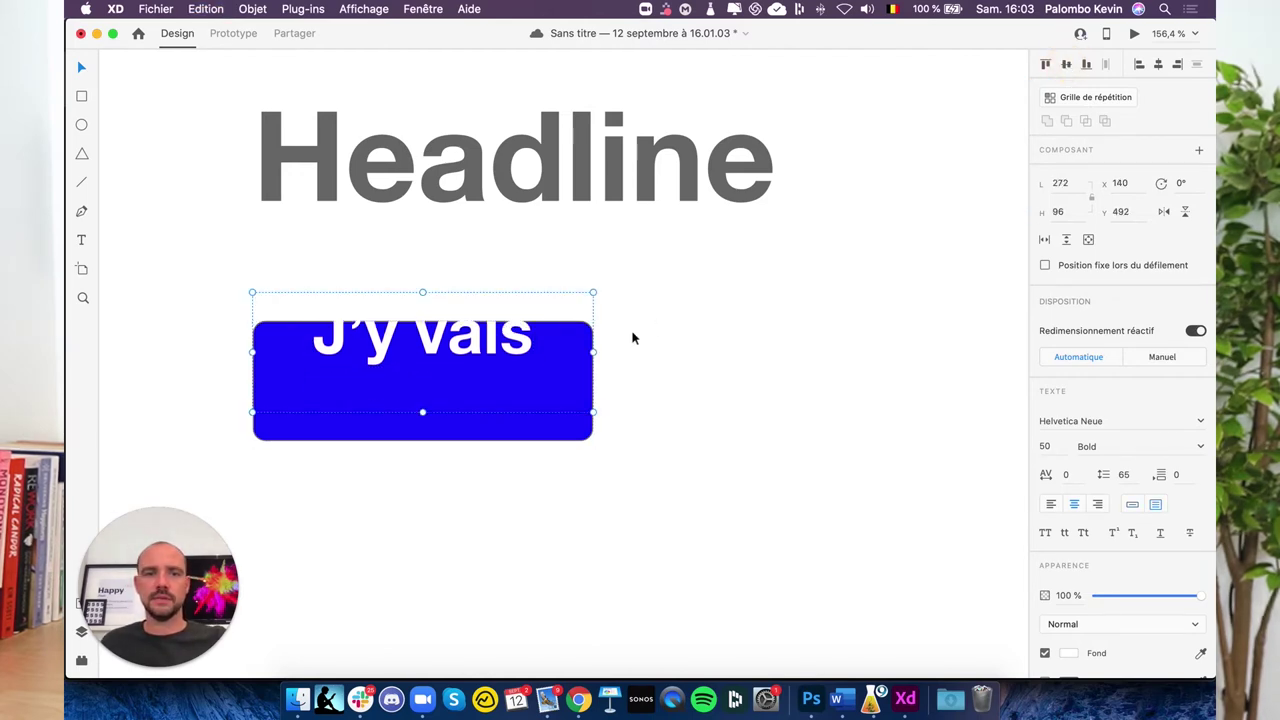
left_click_drag(418, 340, 420, 364)
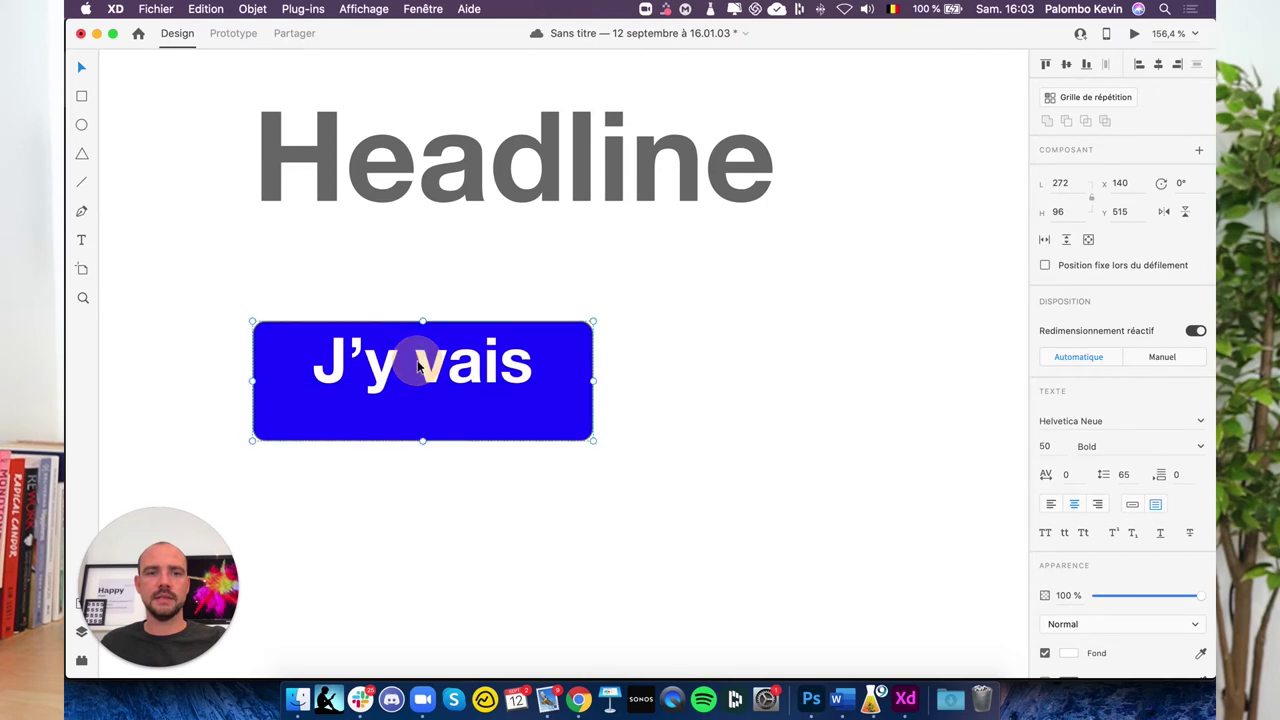
double_click(376, 408)
left_click(386, 386)
left_click(527, 355)
left_click(762, 385)
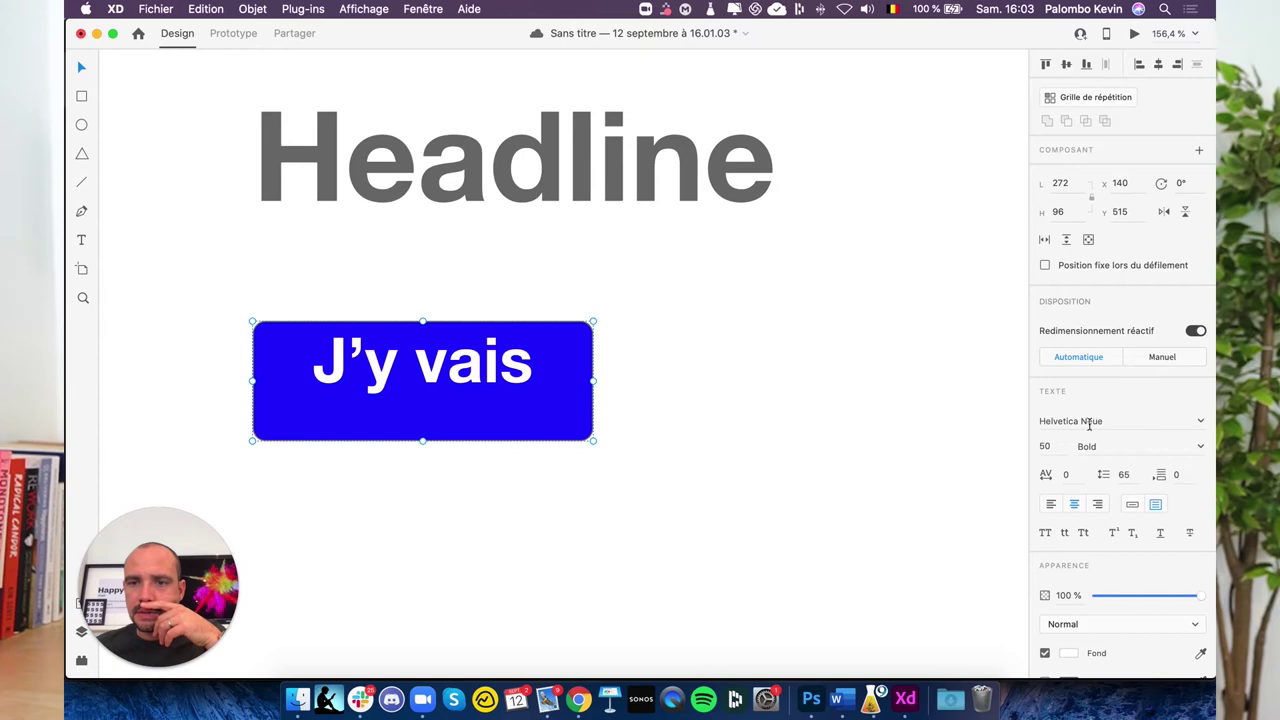
scroll(1081, 505, "down", 3)
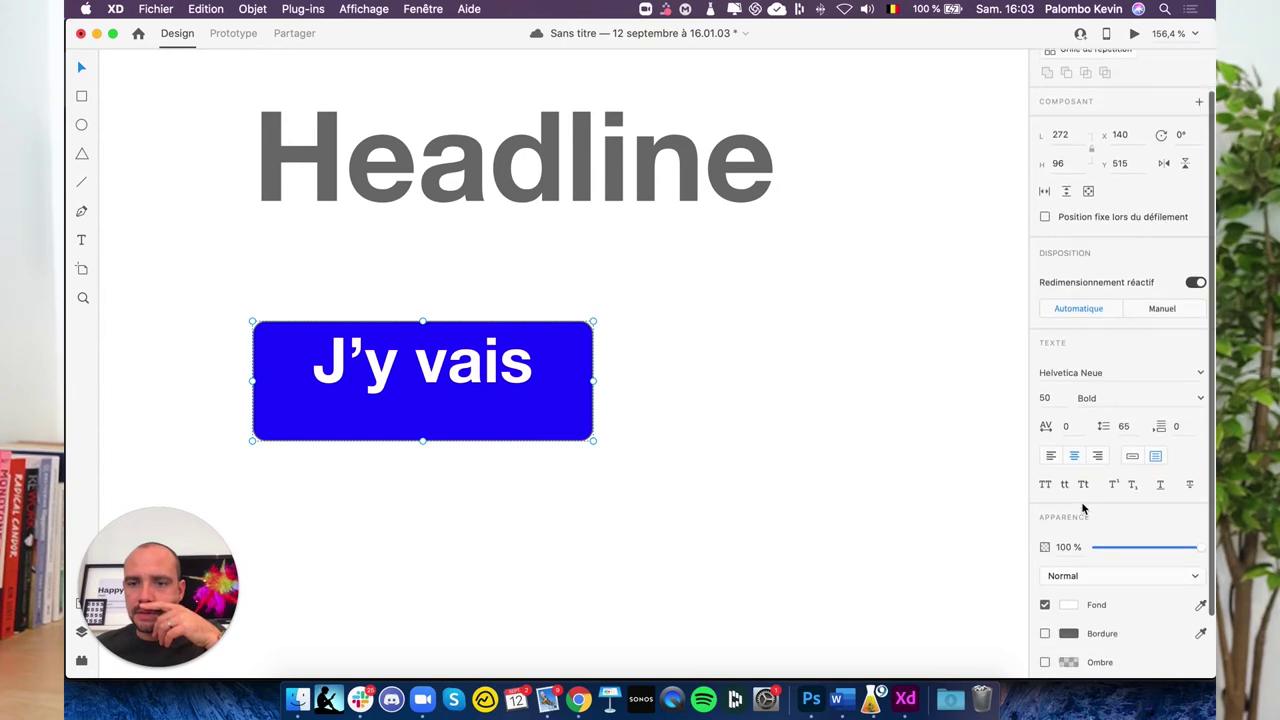
scroll(1081, 505, "up", 3)
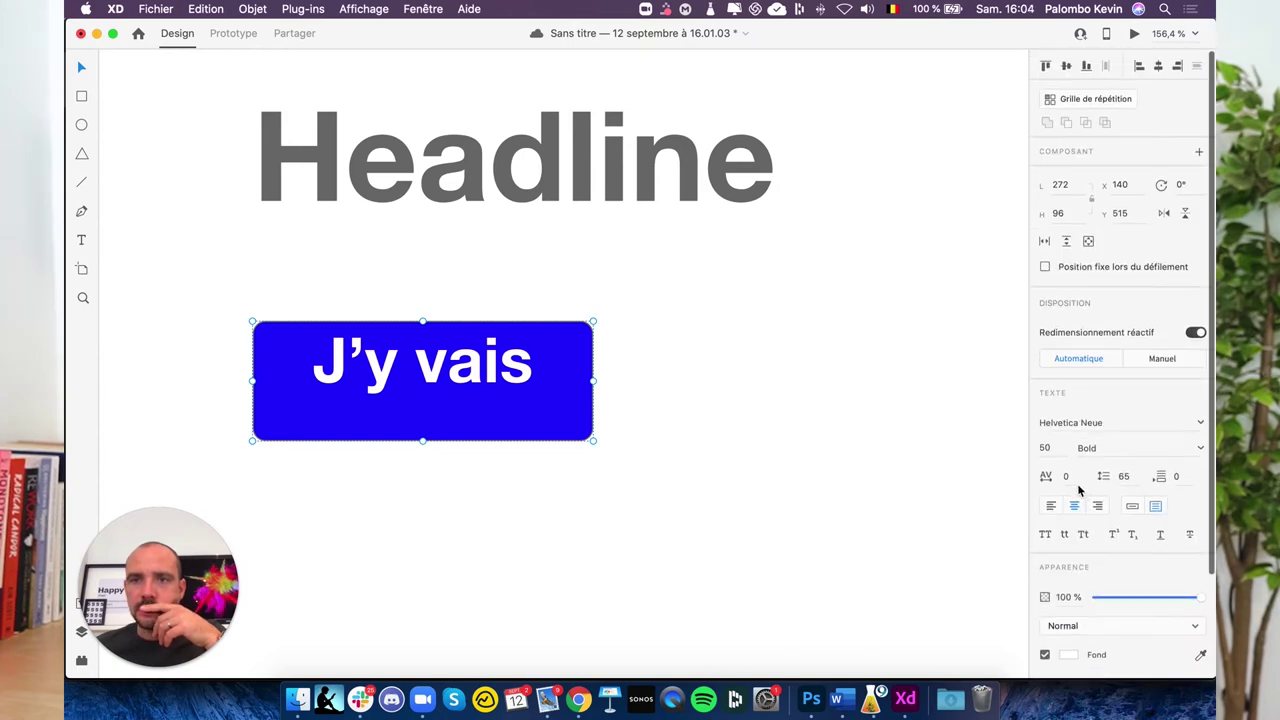
left_click(218, 42)
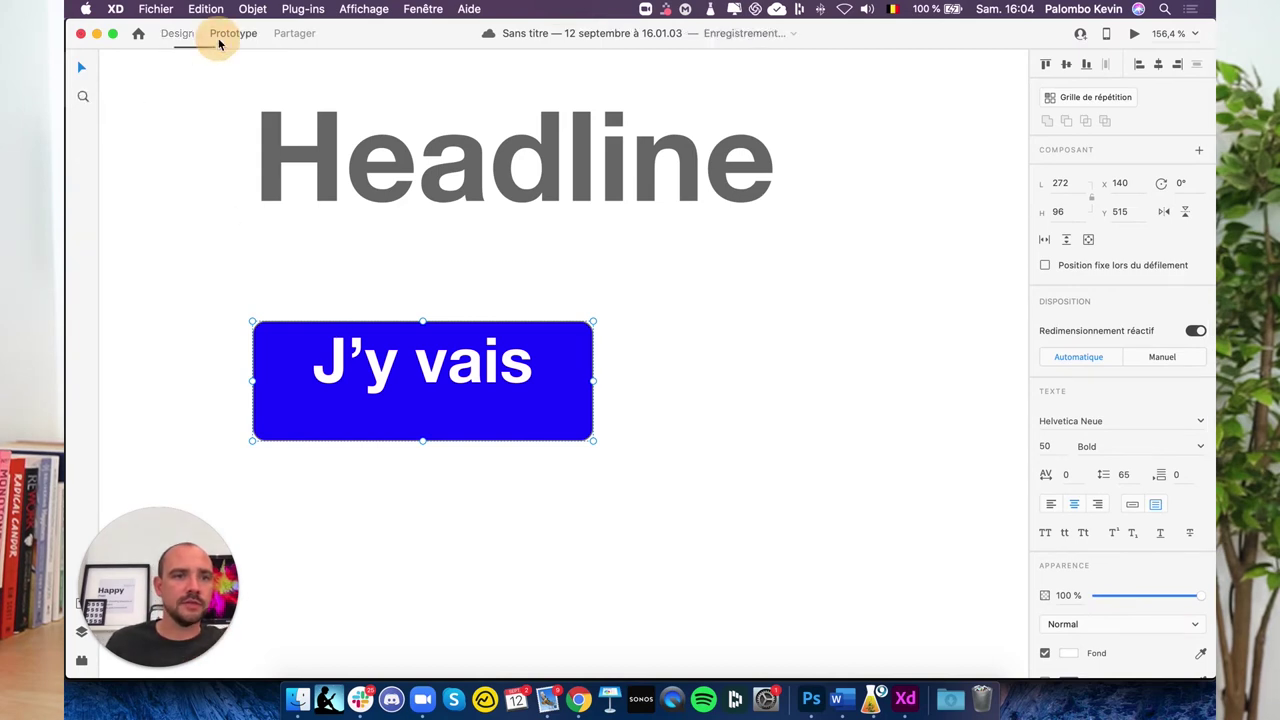
left_click(294, 38)
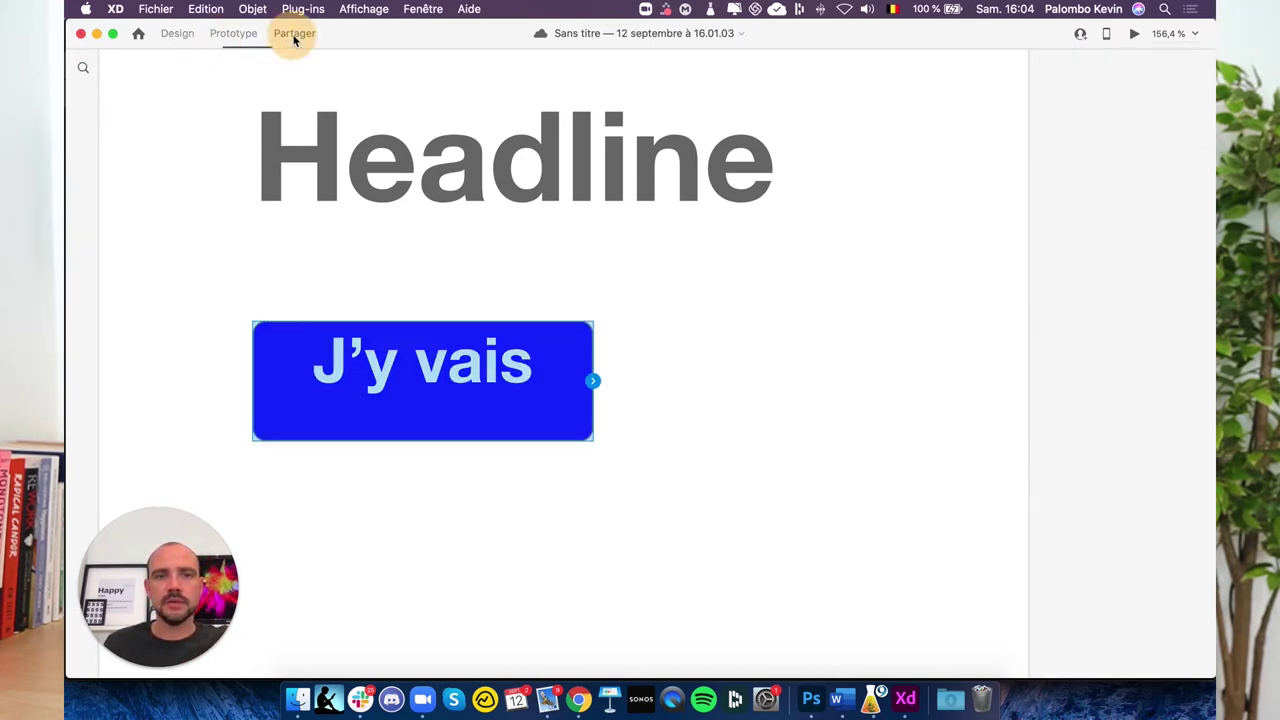
left_click(184, 38)
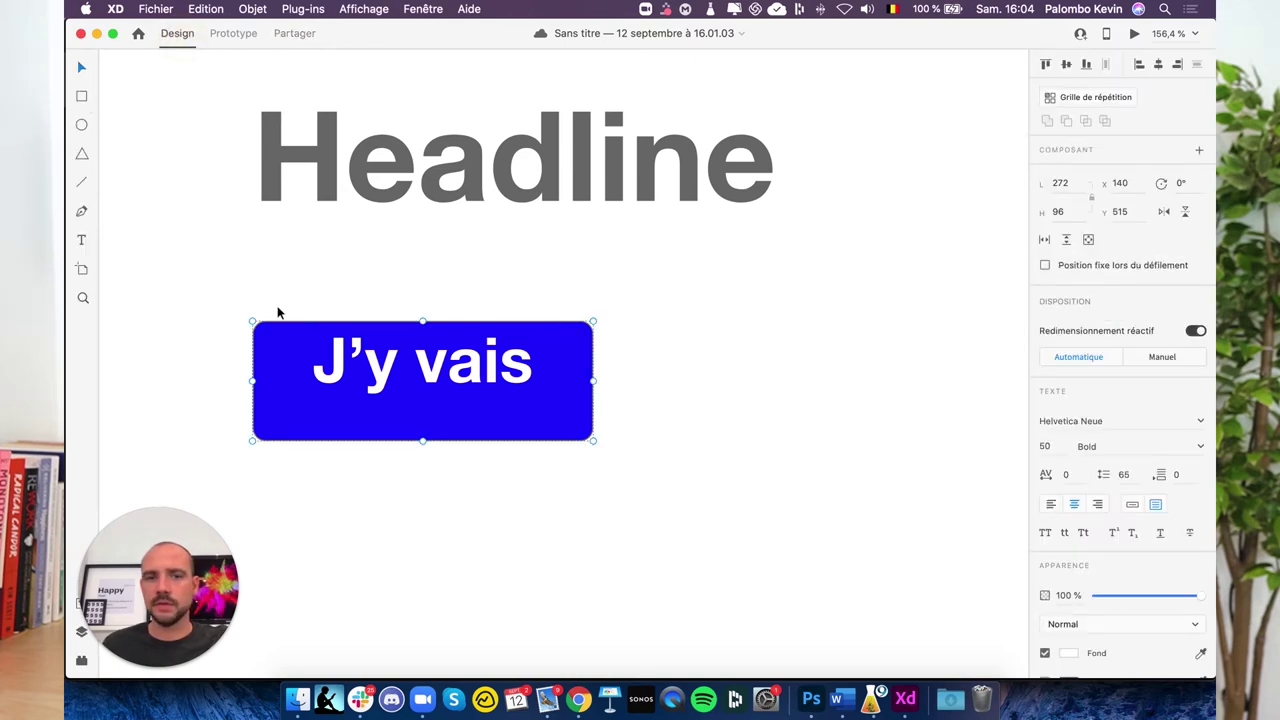
Step: Shrink the J'y vais label box to 61 high, vertically centred in the blue button
double_click(369, 365)
left_click_drag(423, 321, 424, 343)
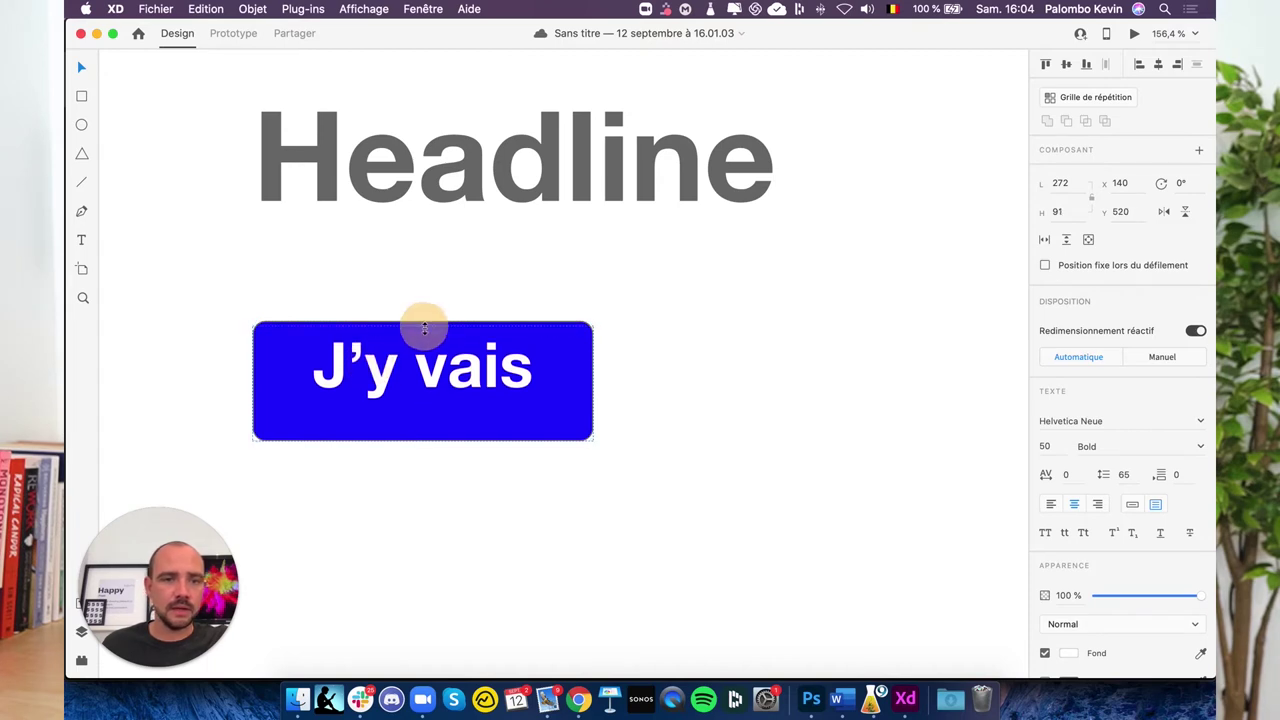
left_click_drag(423, 441, 420, 391)
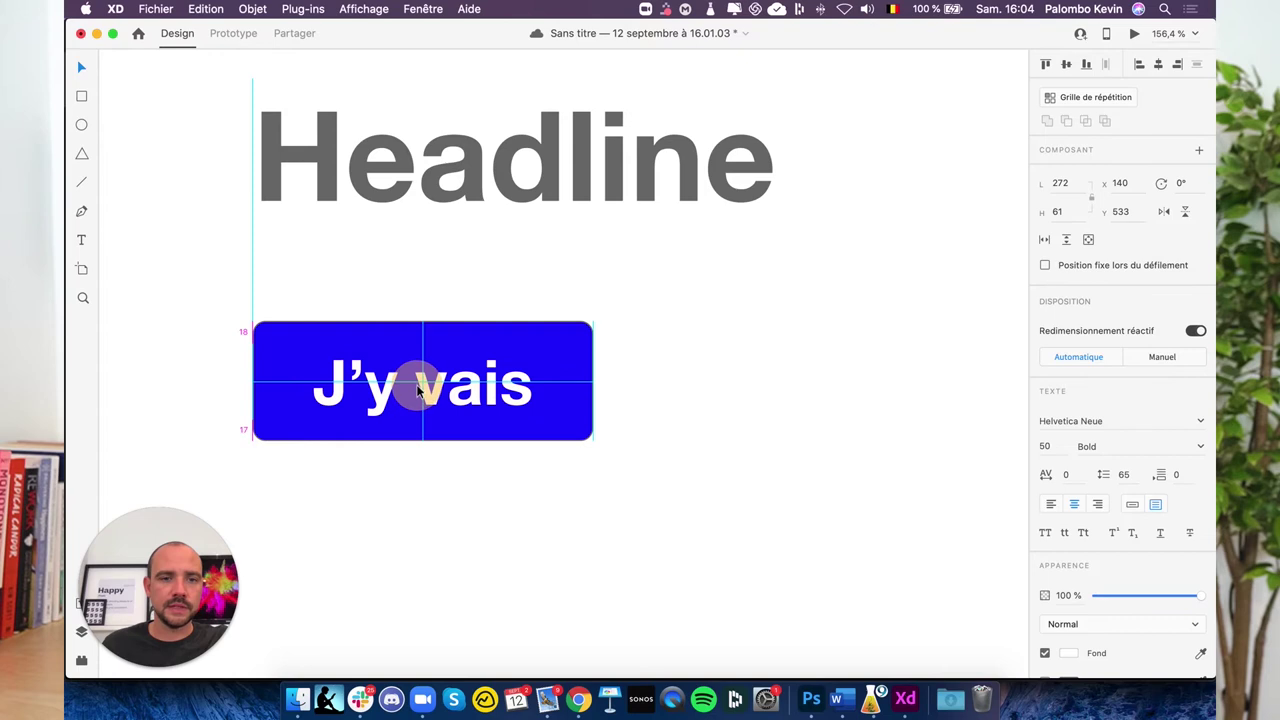
left_click(682, 345)
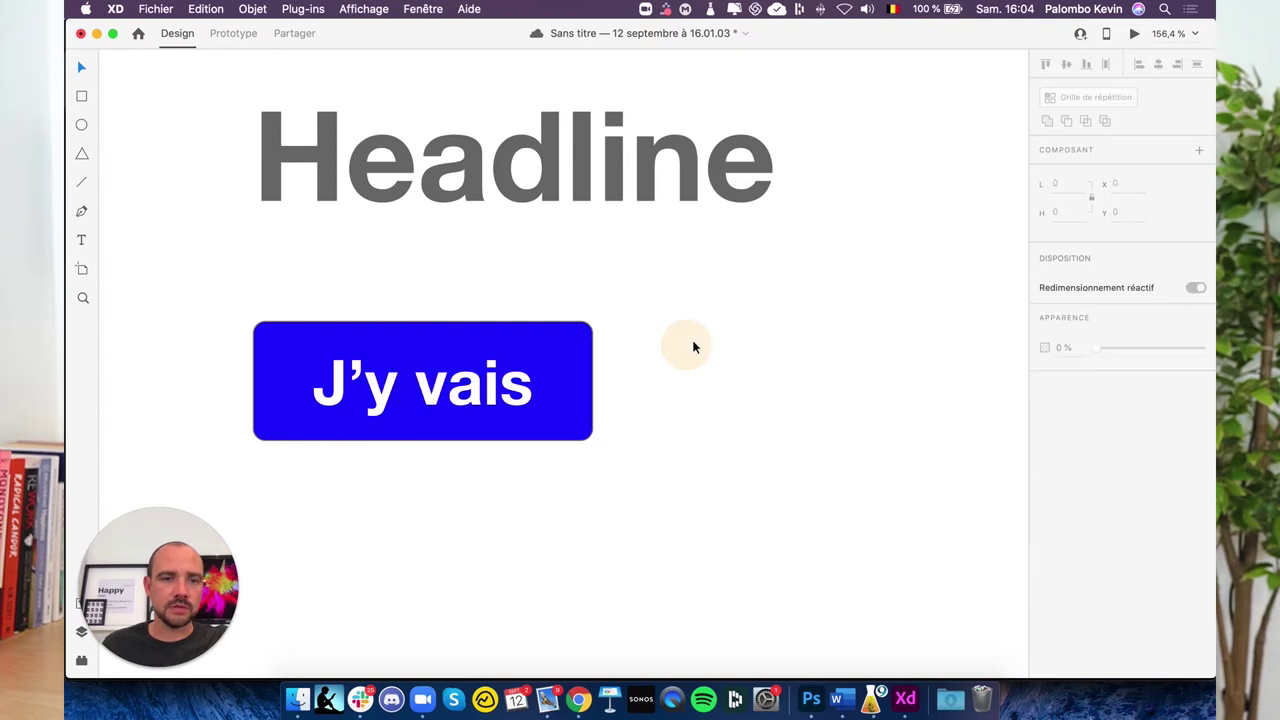
left_click(497, 386)
left_click(281, 271)
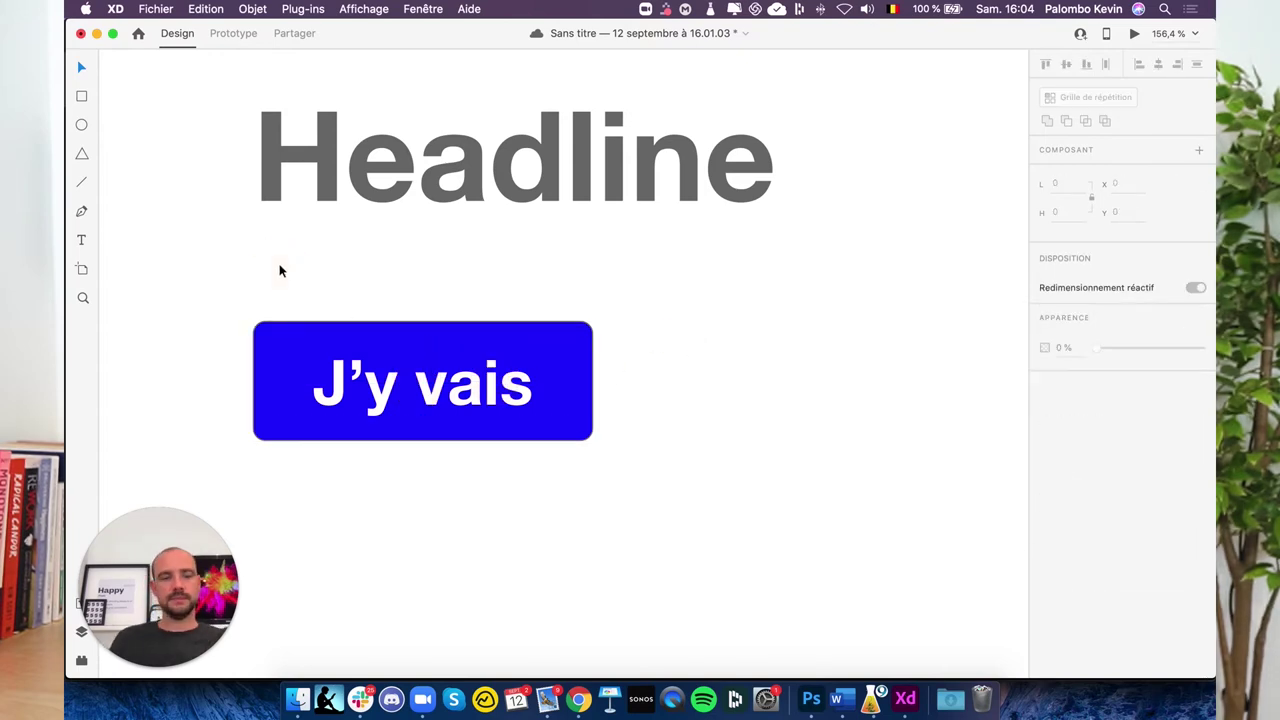
Step: Zoom out to 46.7% to show the whole artboard and select the Headline
scroll(280, 271, "down", 2)
scroll(280, 271, "down", 3)
scroll(280, 271, "down", 2)
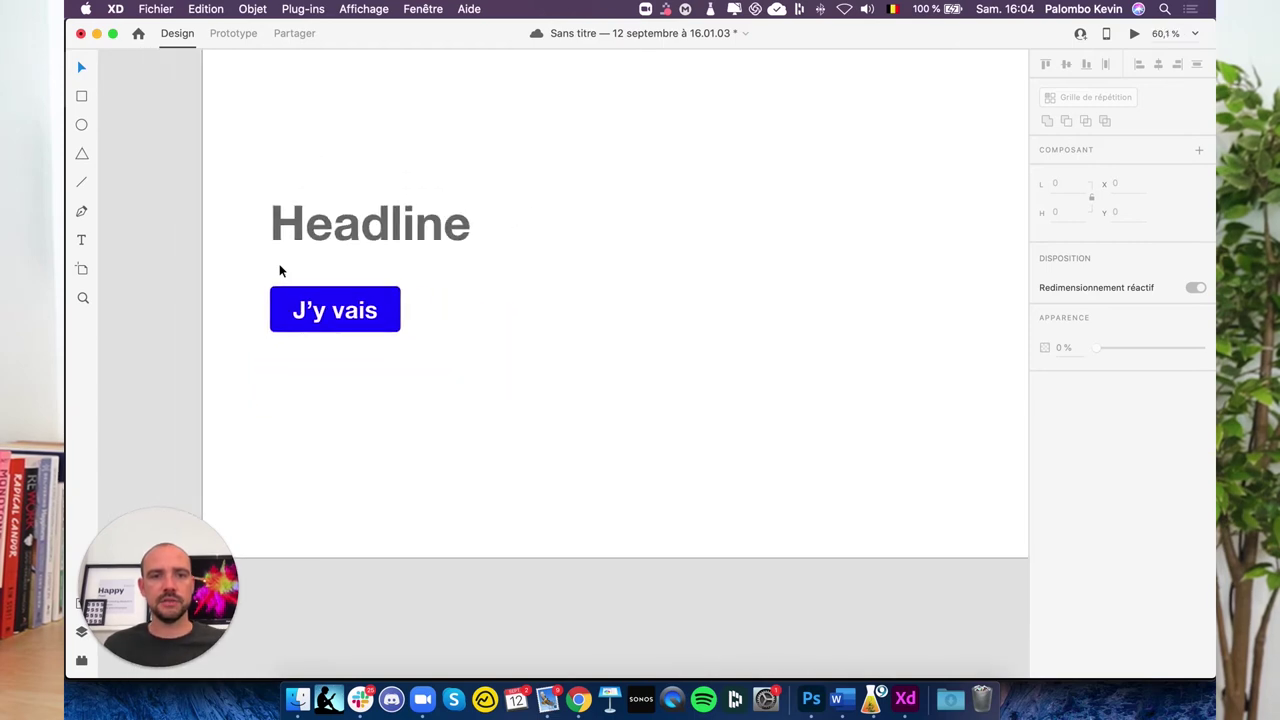
scroll(280, 271, "down", 1)
scroll(280, 271, "down", 1)
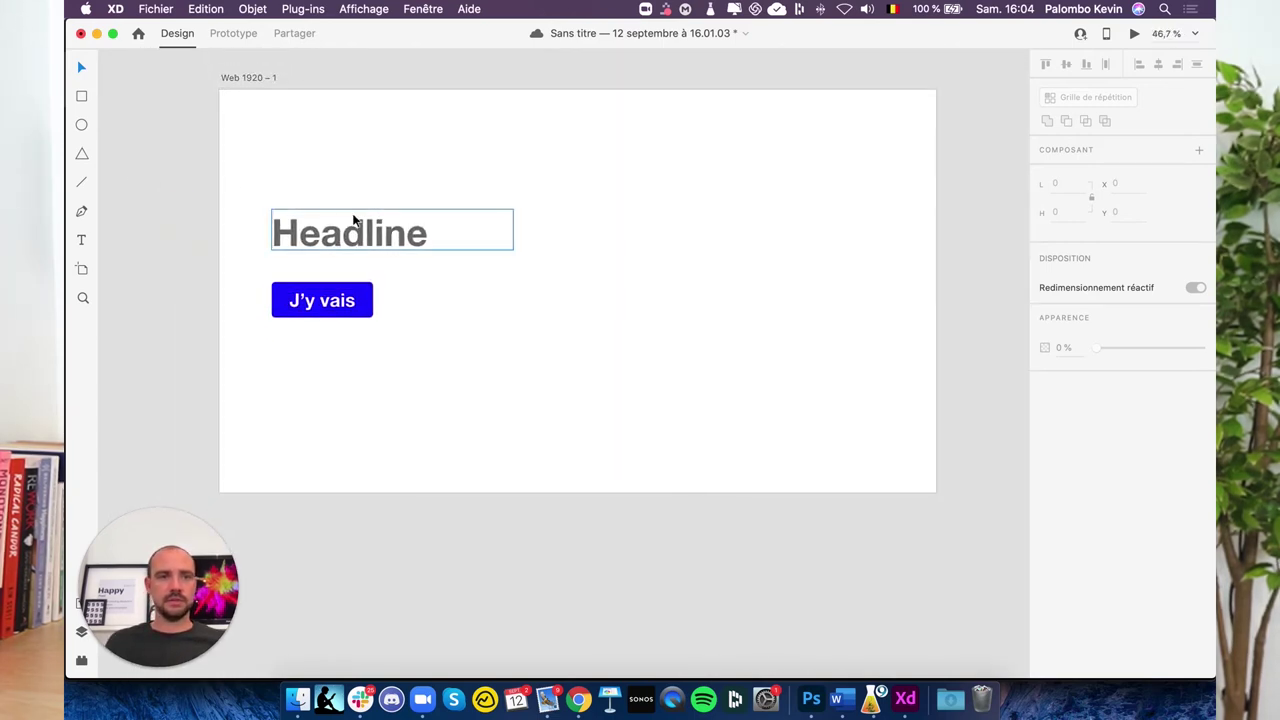
left_click(321, 233)
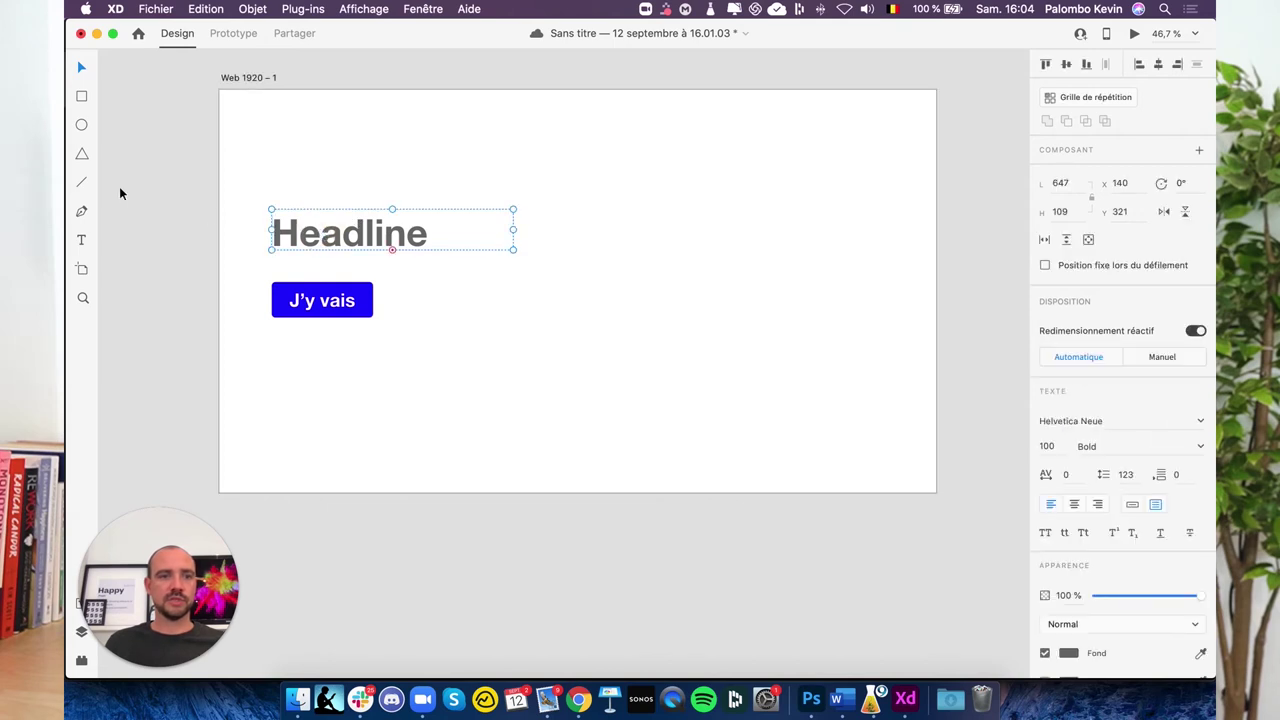
left_click(81, 124)
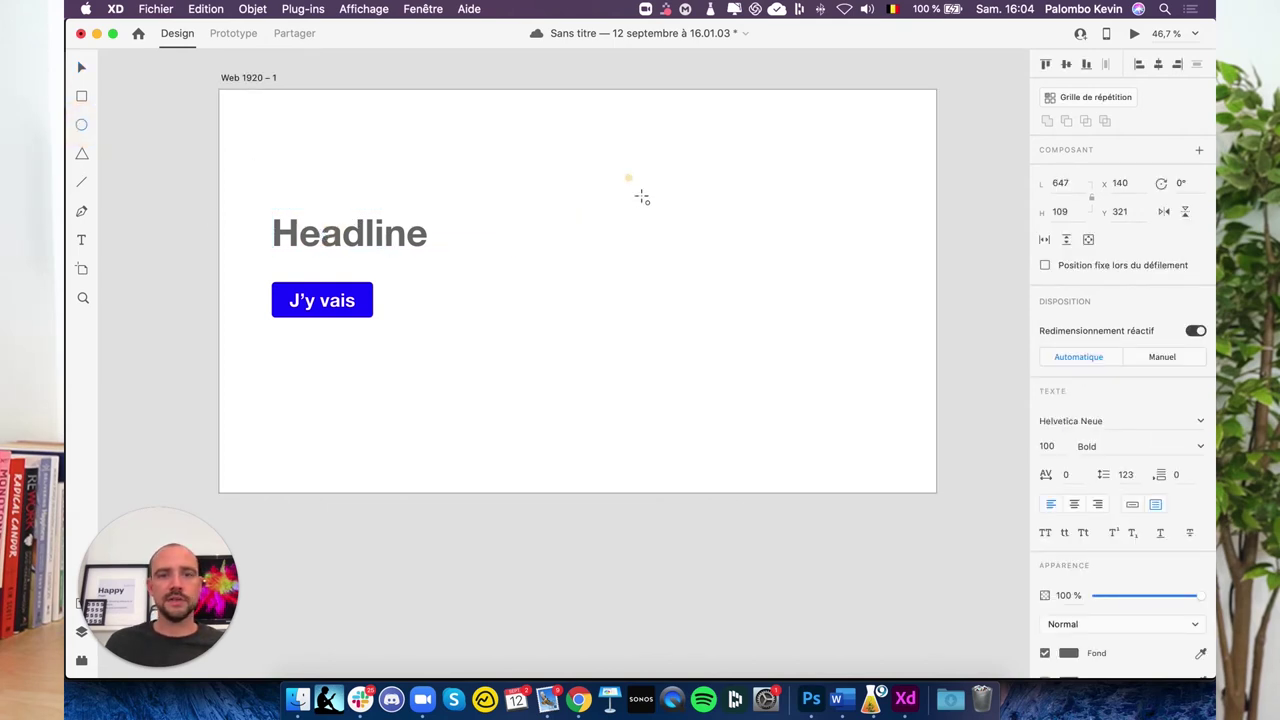
Step: Draw a 573 × 573 circle right of the Headline, keeping Normal blend mode
left_click_drag(628, 178, 891, 391)
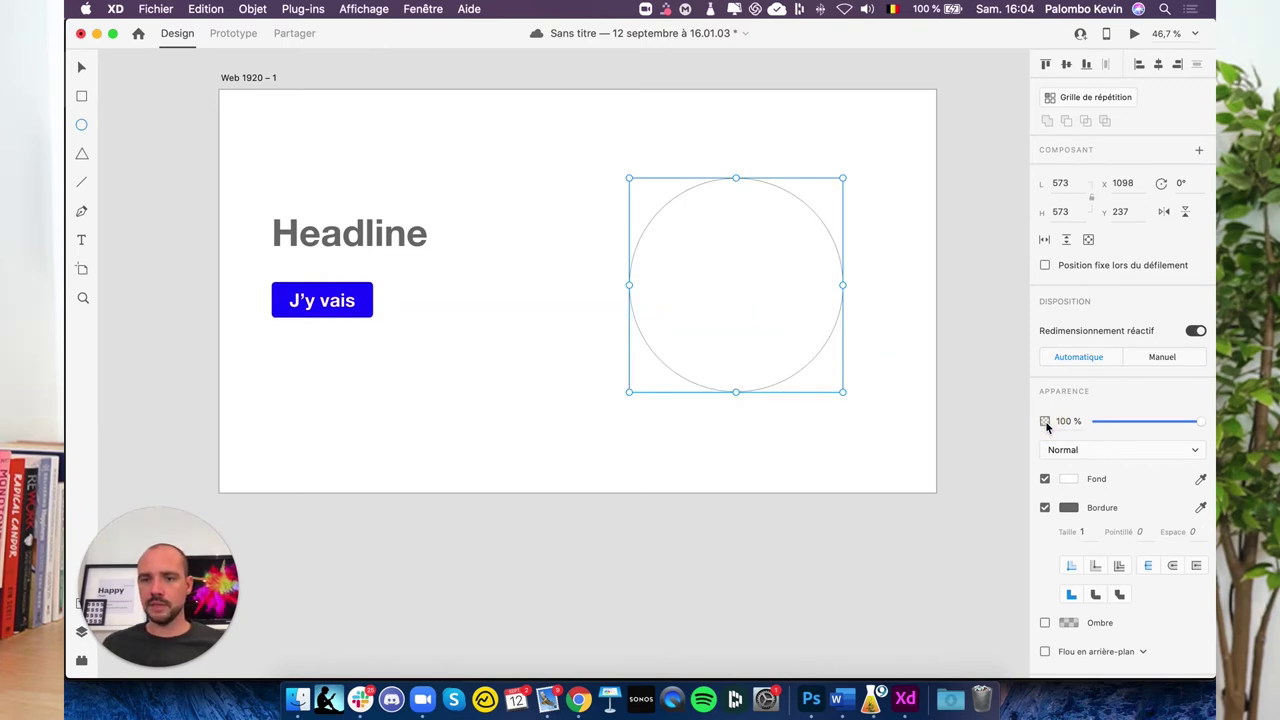
left_click(1058, 452)
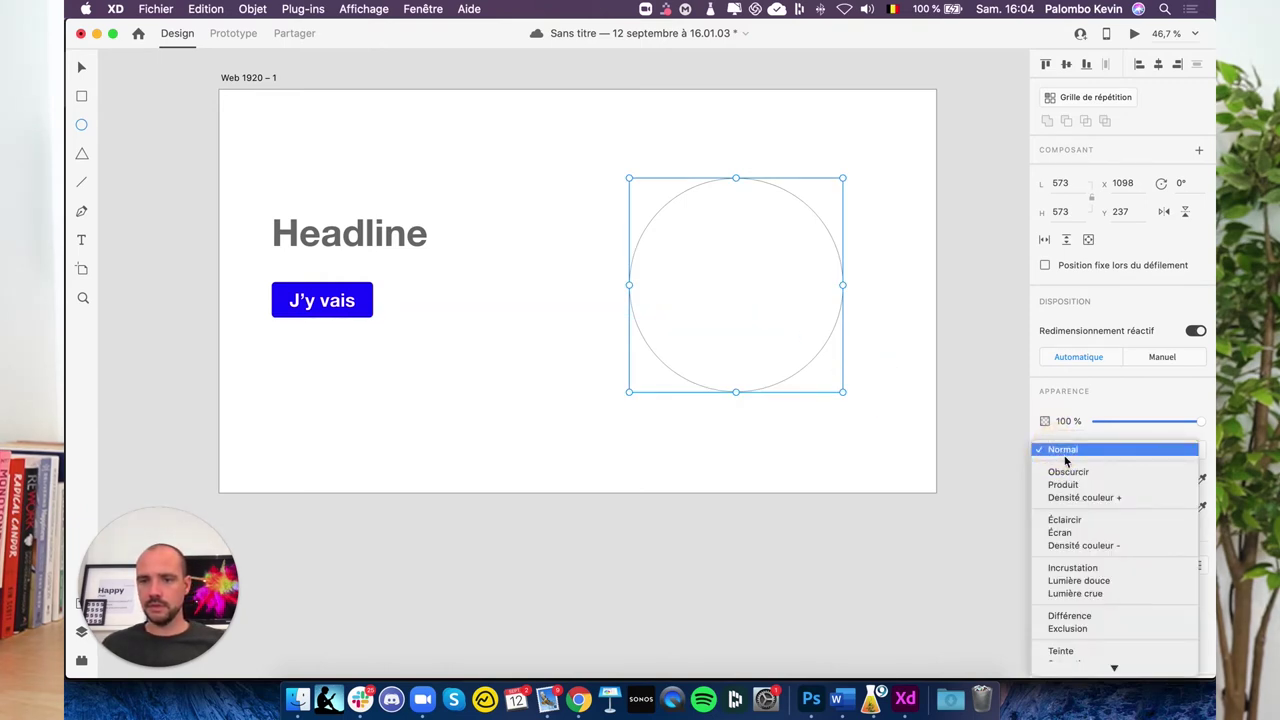
left_click(1093, 434)
scroll(1090, 500, "down", 1)
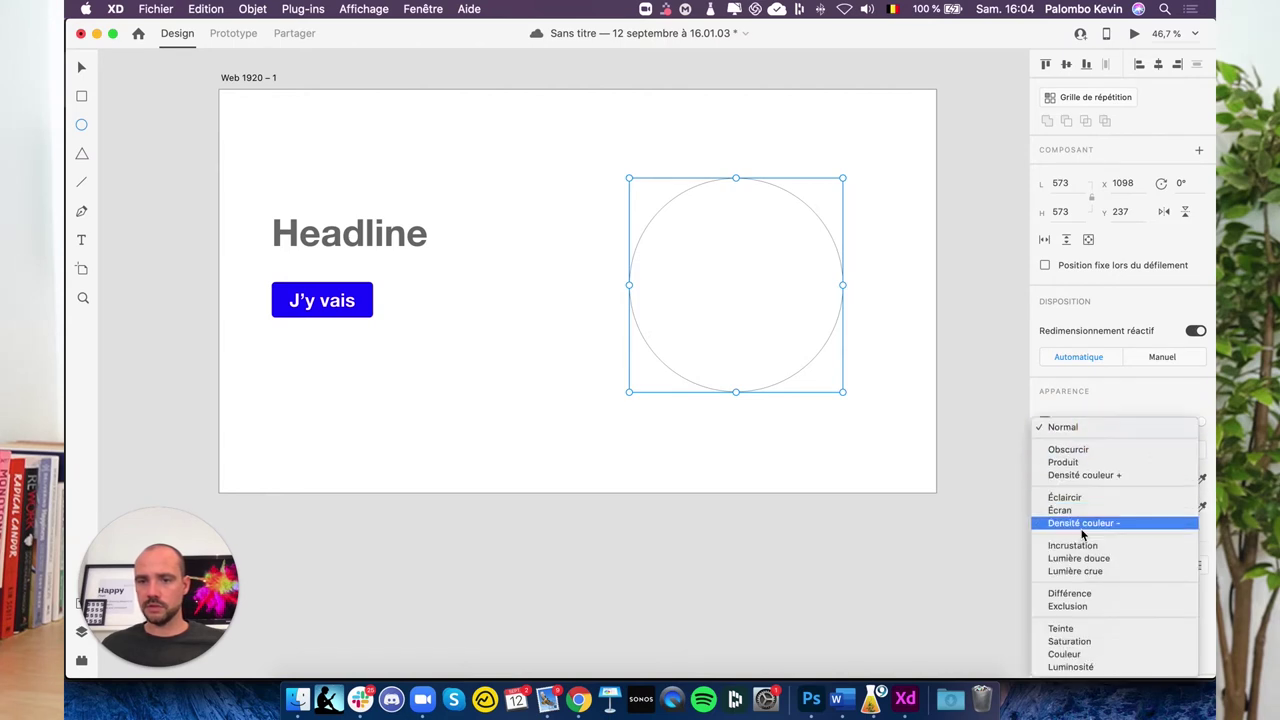
left_click(1081, 406)
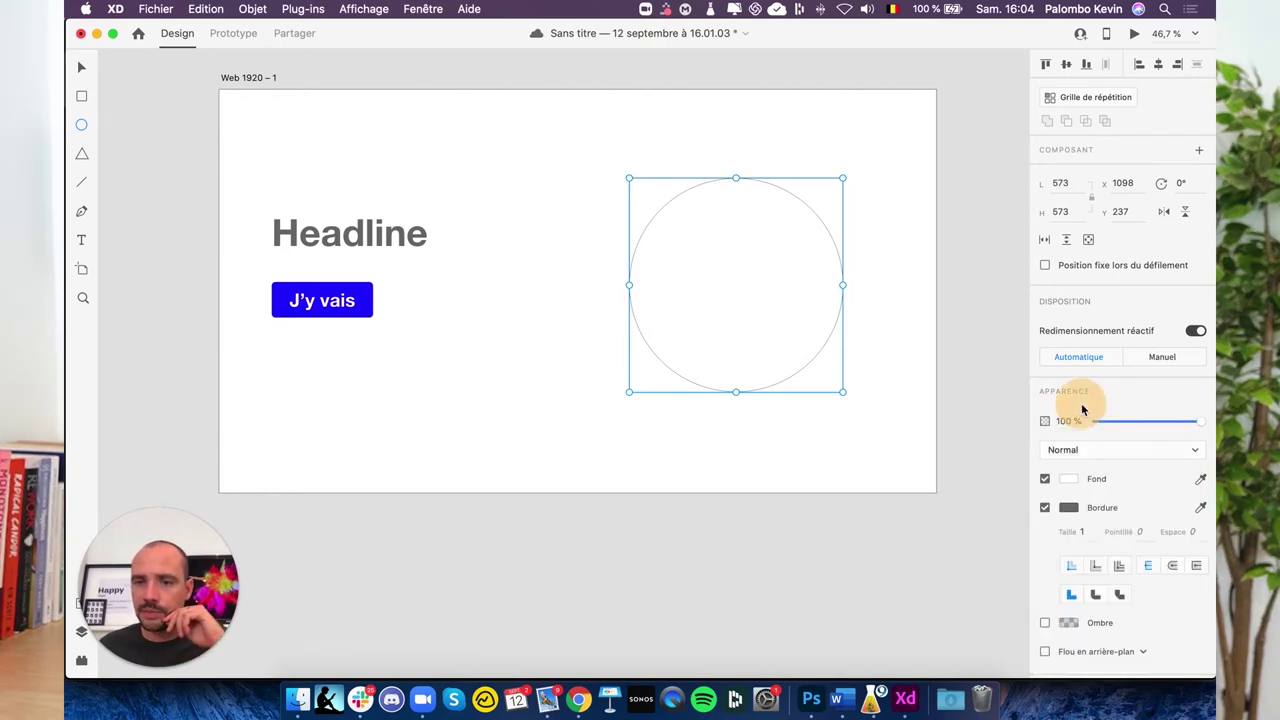
Step: Review the circle's fill and background blur, keeping white fill and blur off
left_click(1095, 483)
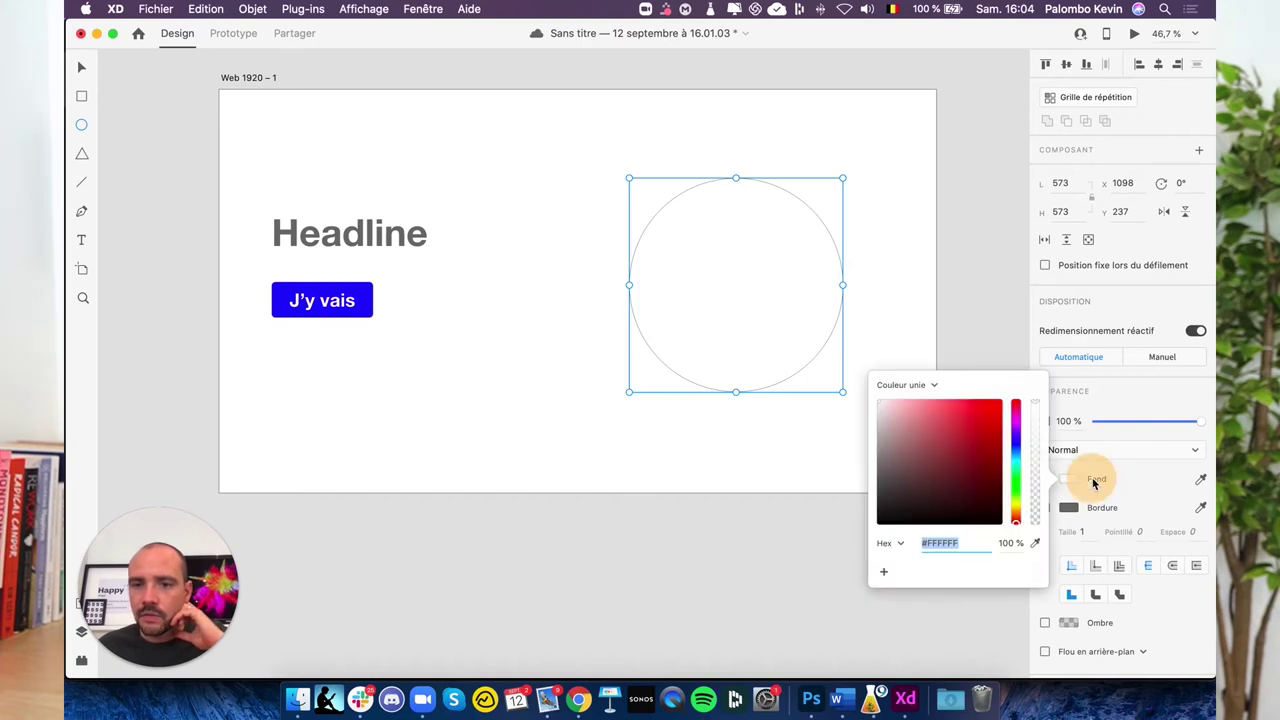
left_click(936, 387)
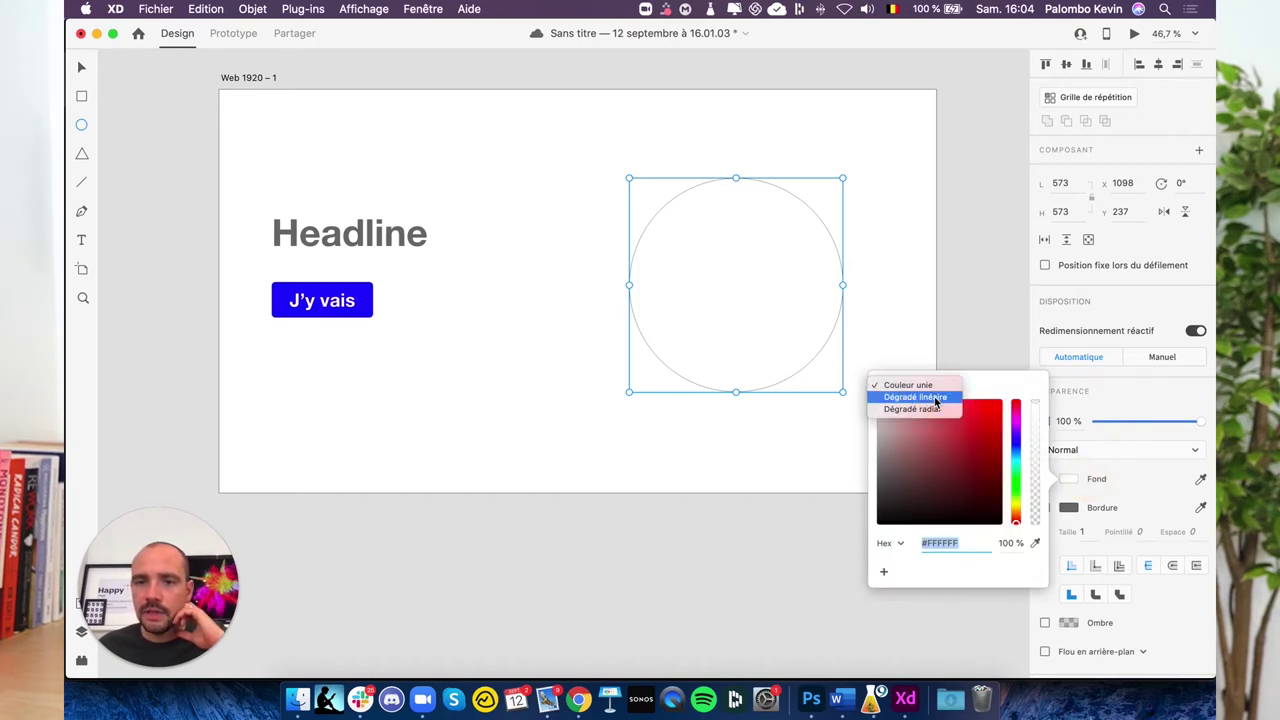
left_click(987, 380)
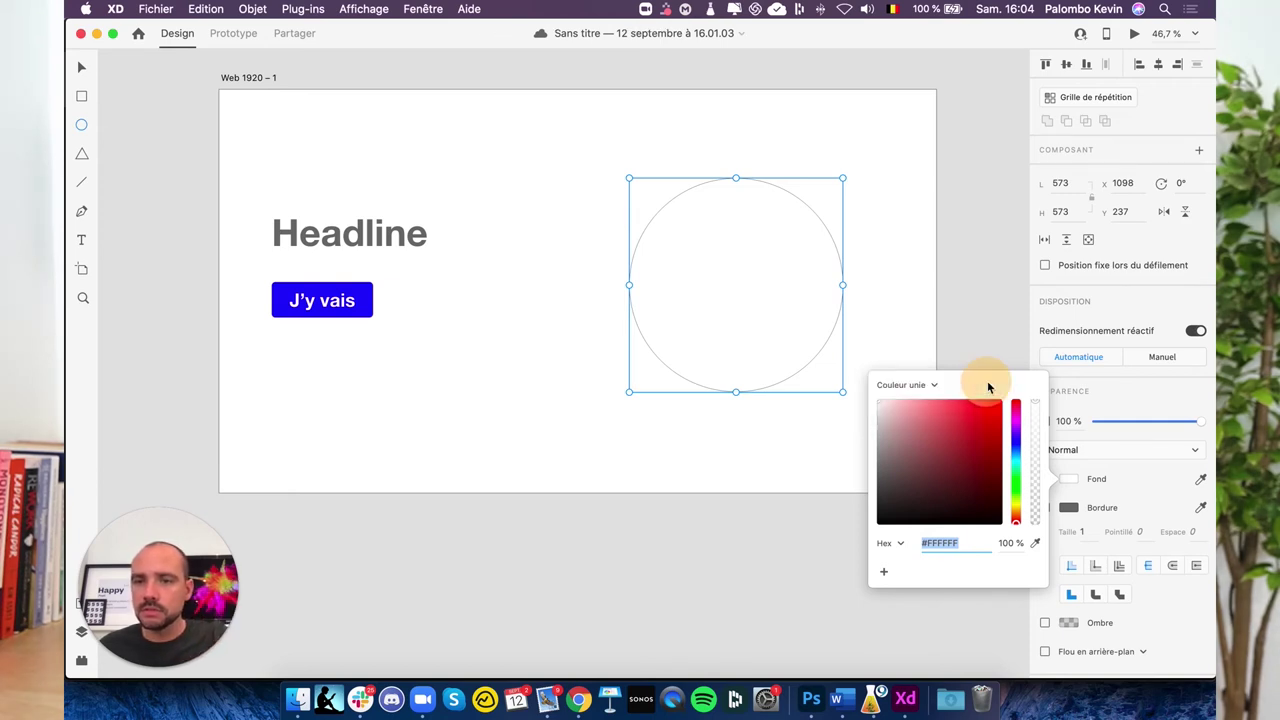
left_click(1121, 440)
scroll(1052, 570, "down", 2)
scroll(1048, 614, "down", 1)
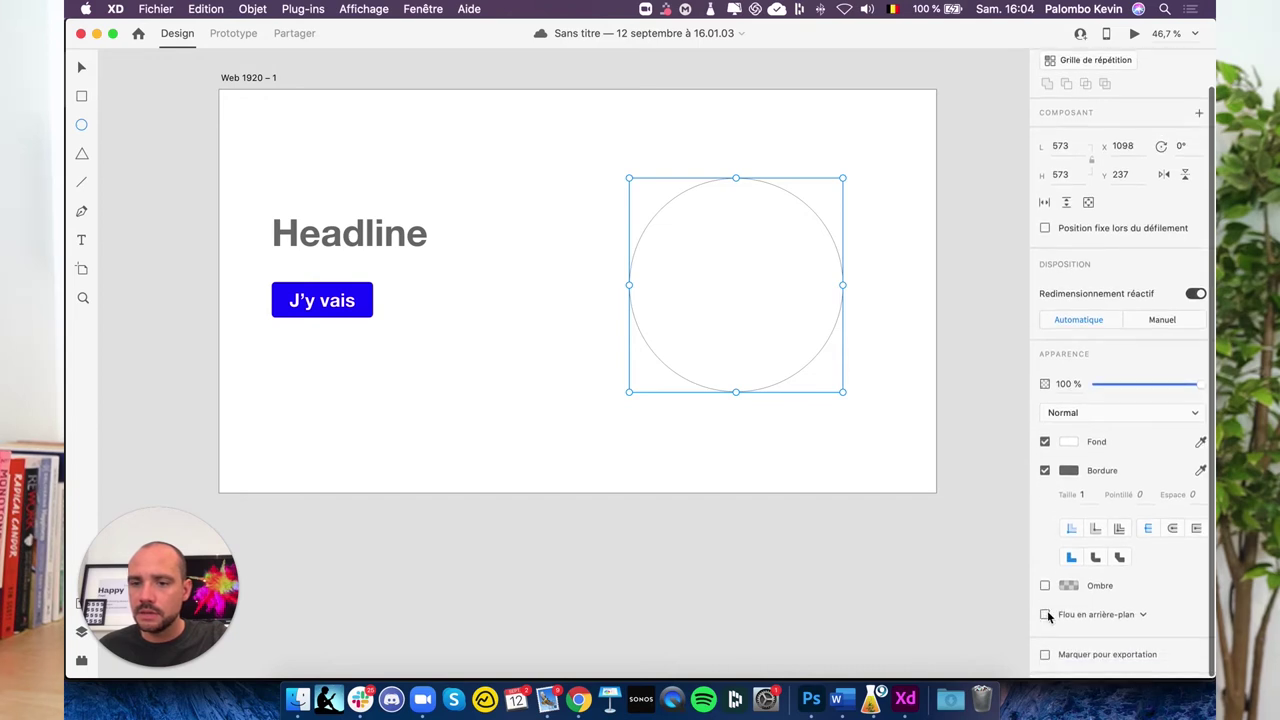
left_click(1045, 620)
left_click(1044, 620)
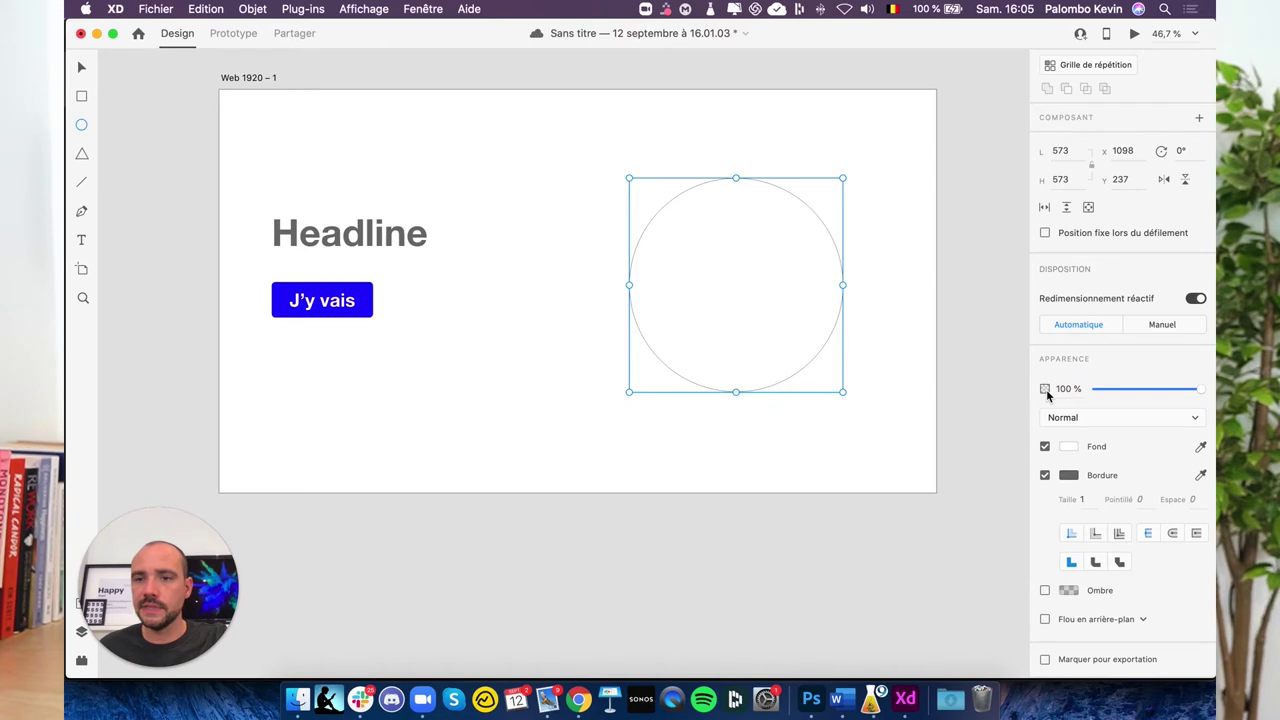
Step: Add the circle's colour to the document assets and draw a small flat ellipse at its centre
right_click(724, 237)
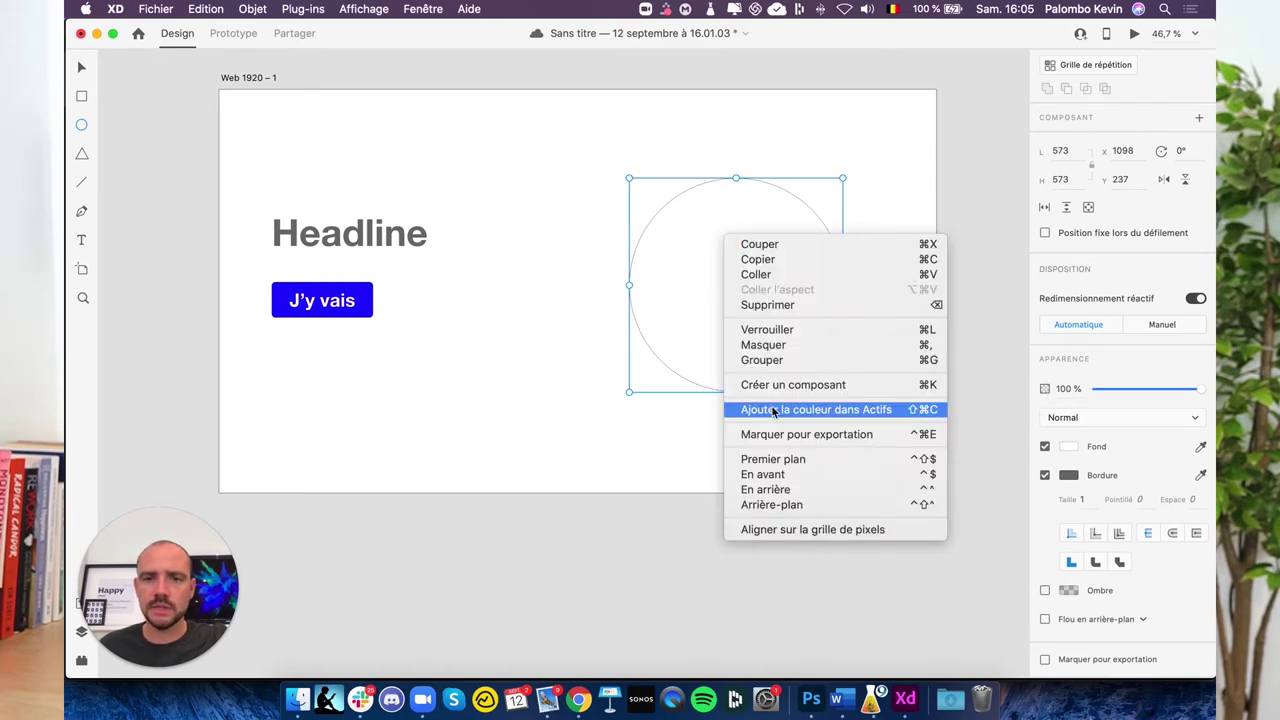
left_click(165, 147)
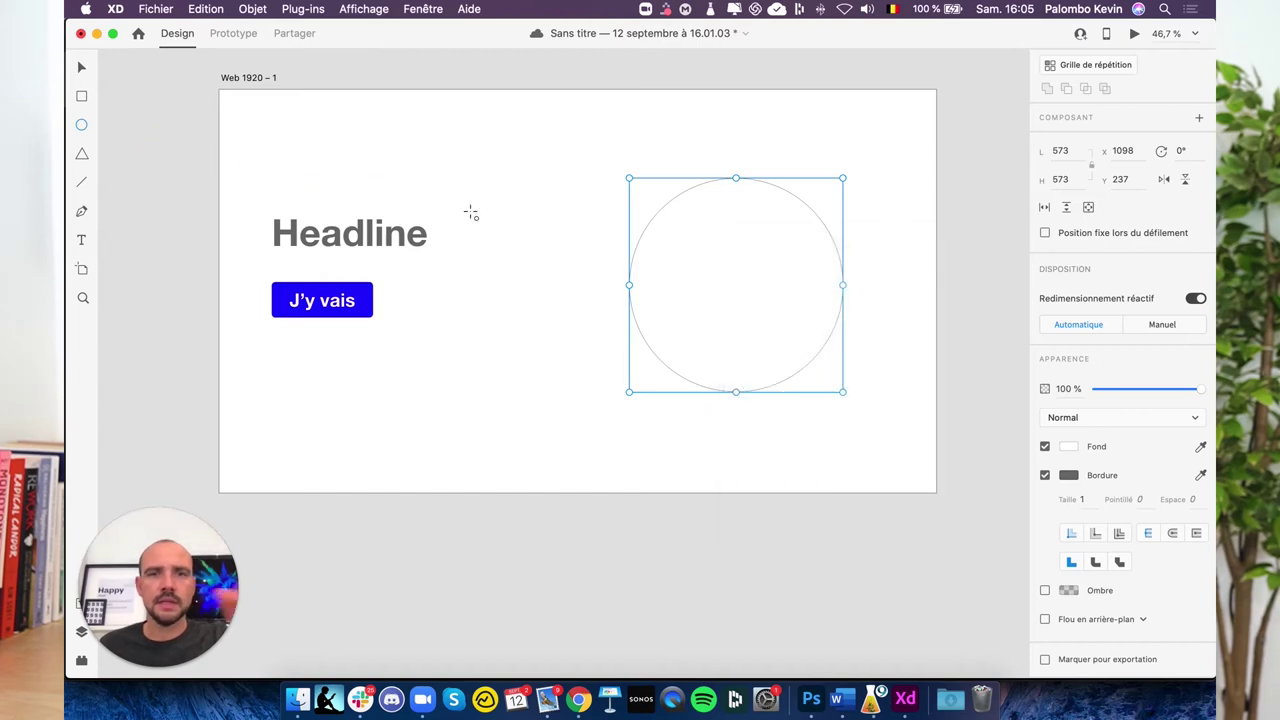
mouse_move(759, 294)
left_mouse_down()
mouse_move(727, 291)
mouse_move(709, 257)
left_mouse_up()
key("v")
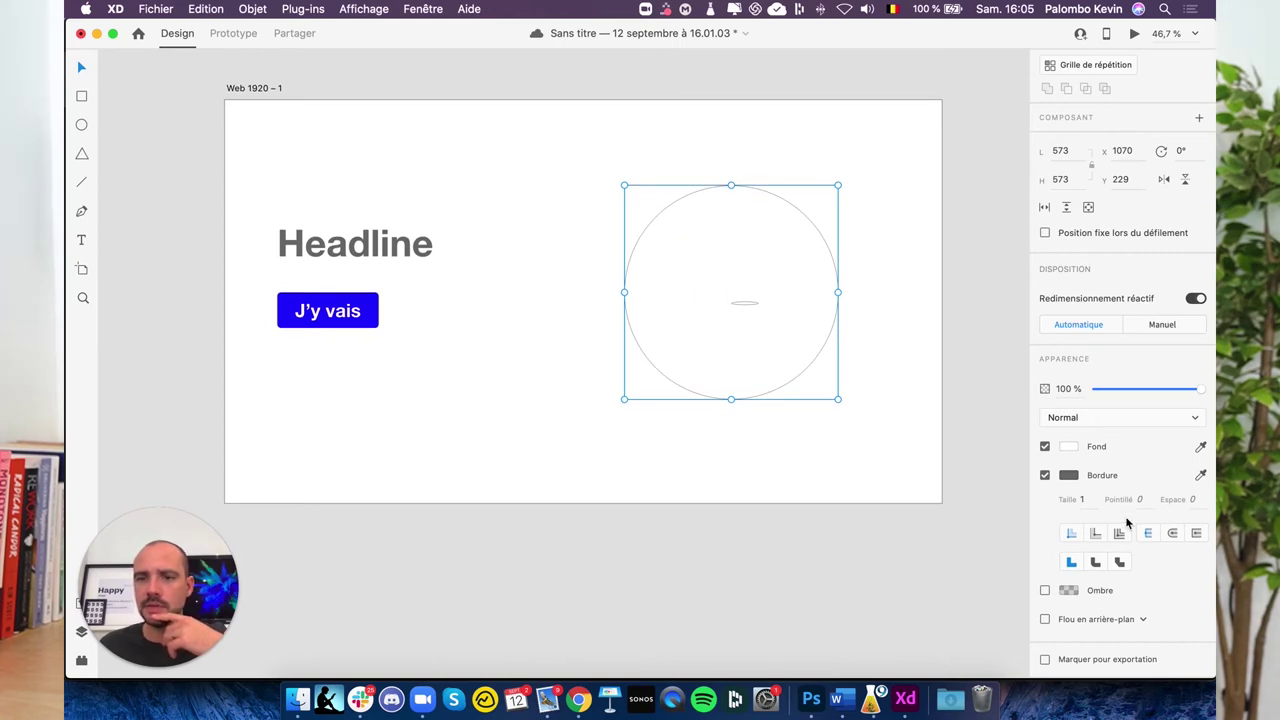
Step: Check the circle's fill settings, keeping it a solid colour
scroll(1090, 490, "down", 1)
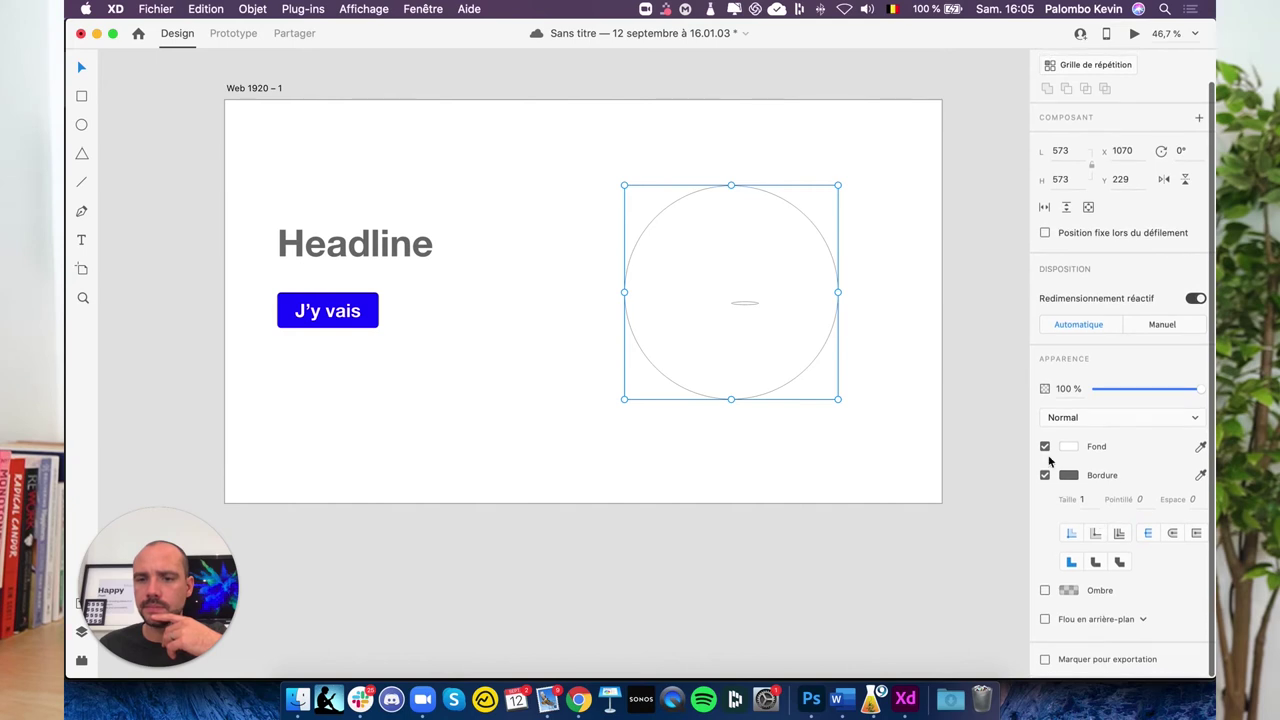
left_click(1095, 449)
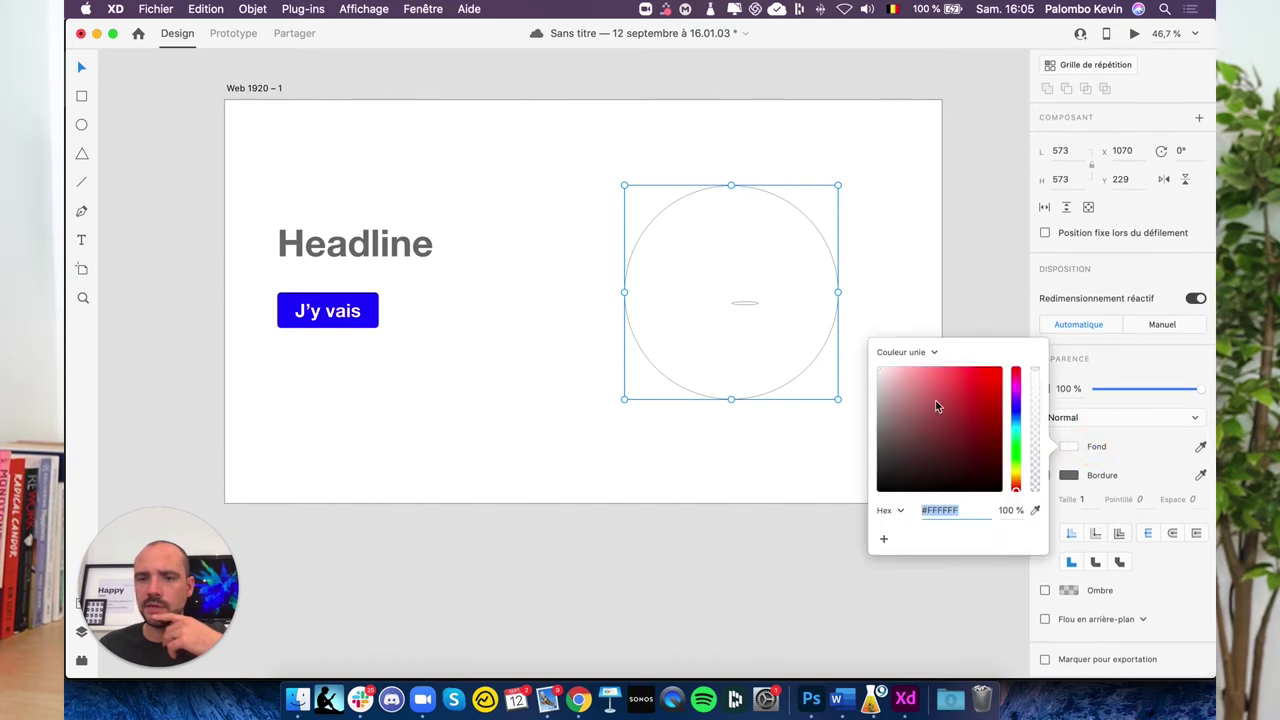
left_click(930, 352)
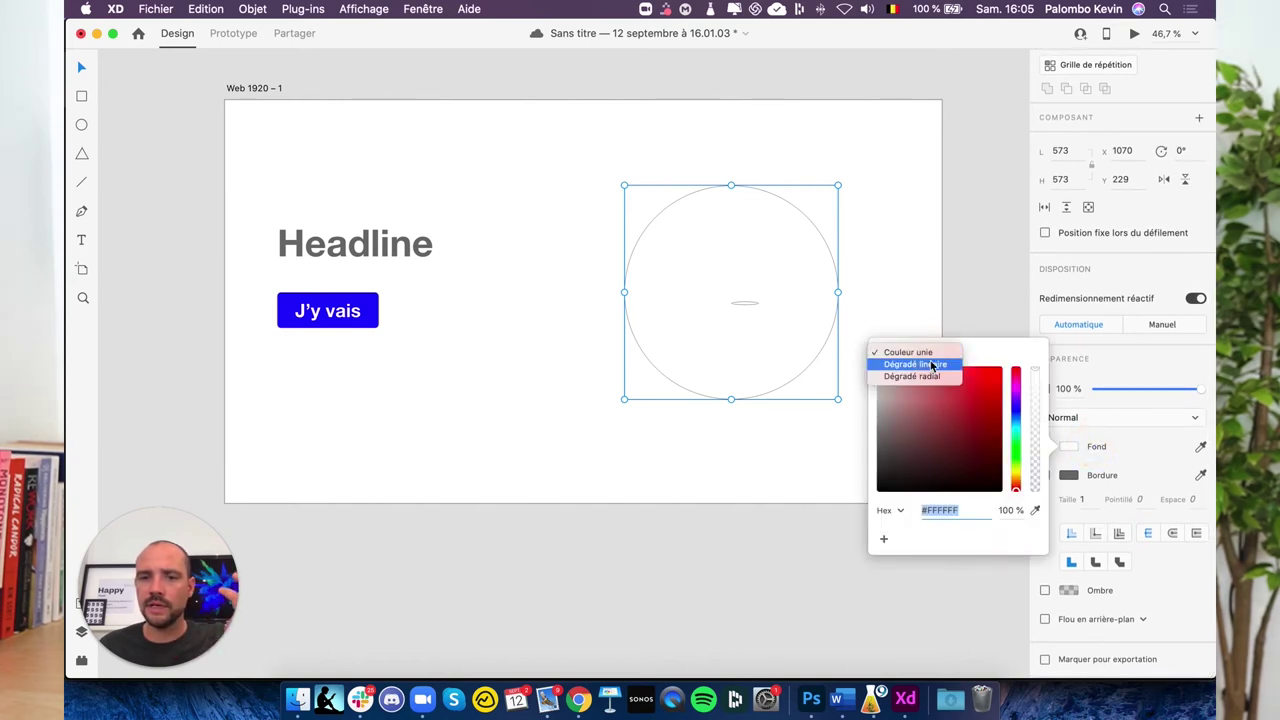
left_click(986, 356)
left_click(612, 362)
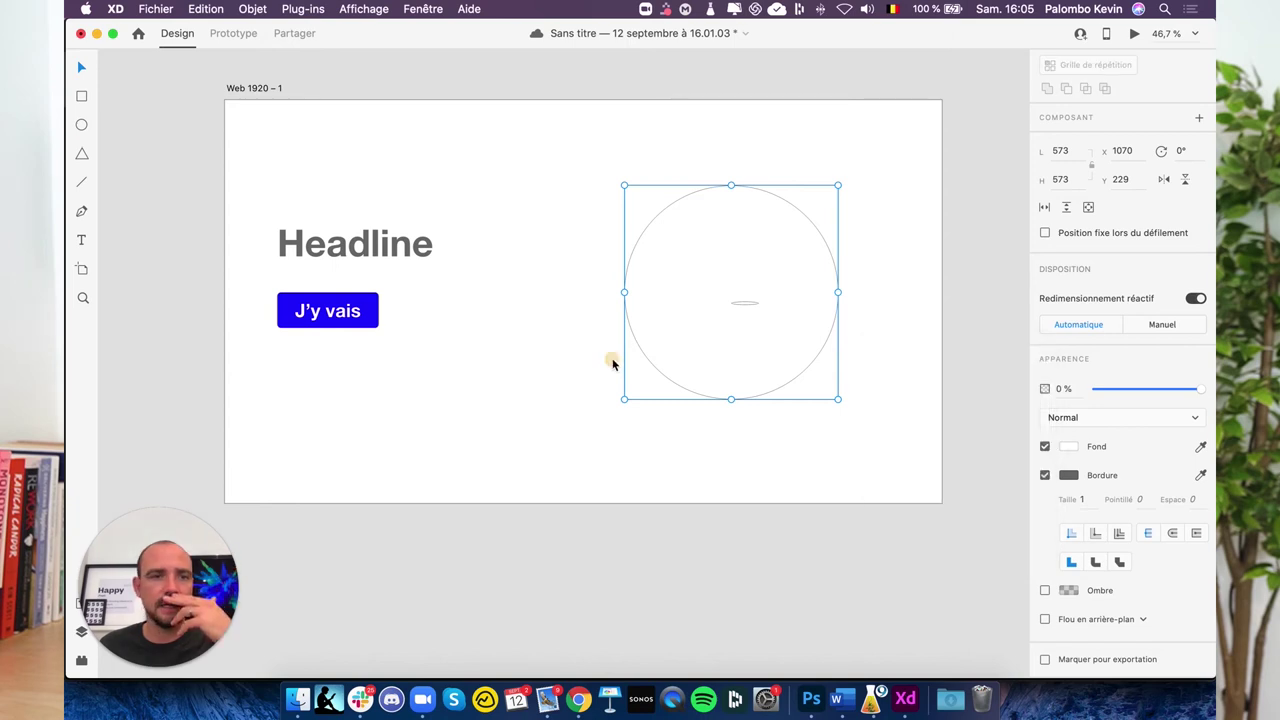
Step: Delete the 573 × 573 circle and the small flat ellipse
left_click(751, 299)
key("BackSpace")
left_click(751, 309)
key("BackSpace")
Step: Draw a new 596 × 596 circle right of the headline
left_click(84, 126)
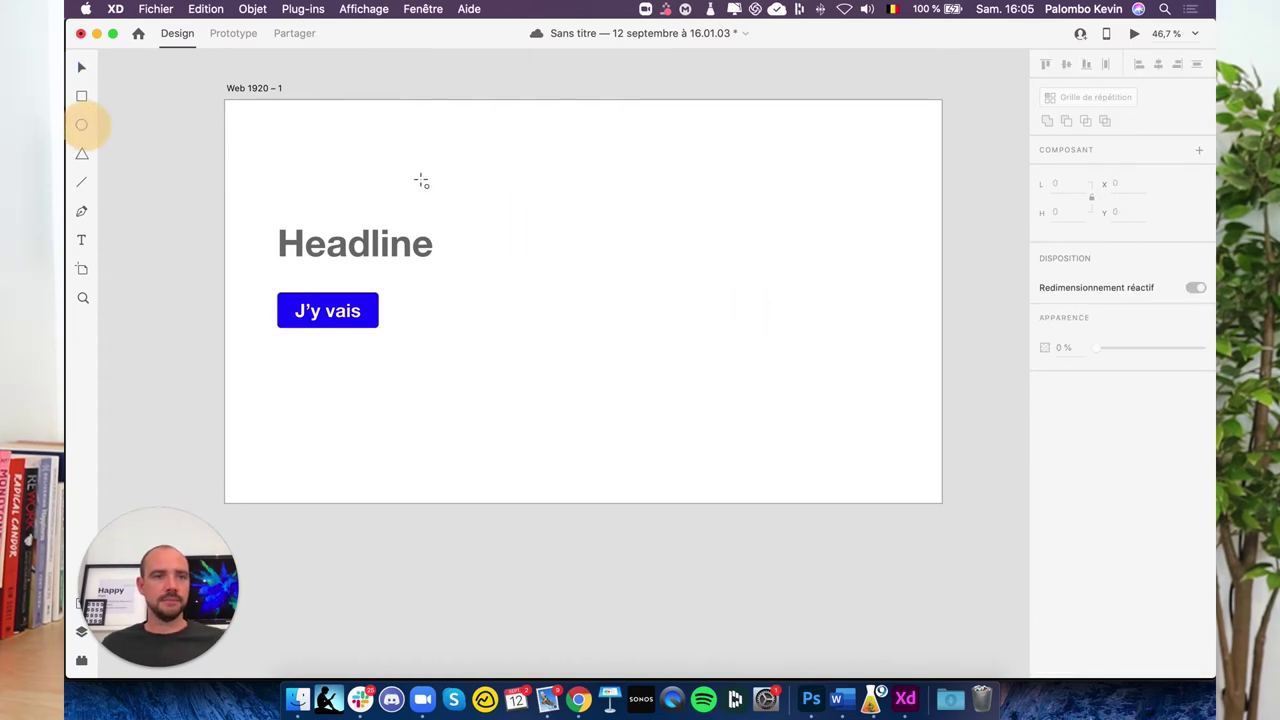
left_click_drag(597, 229, 831, 386)
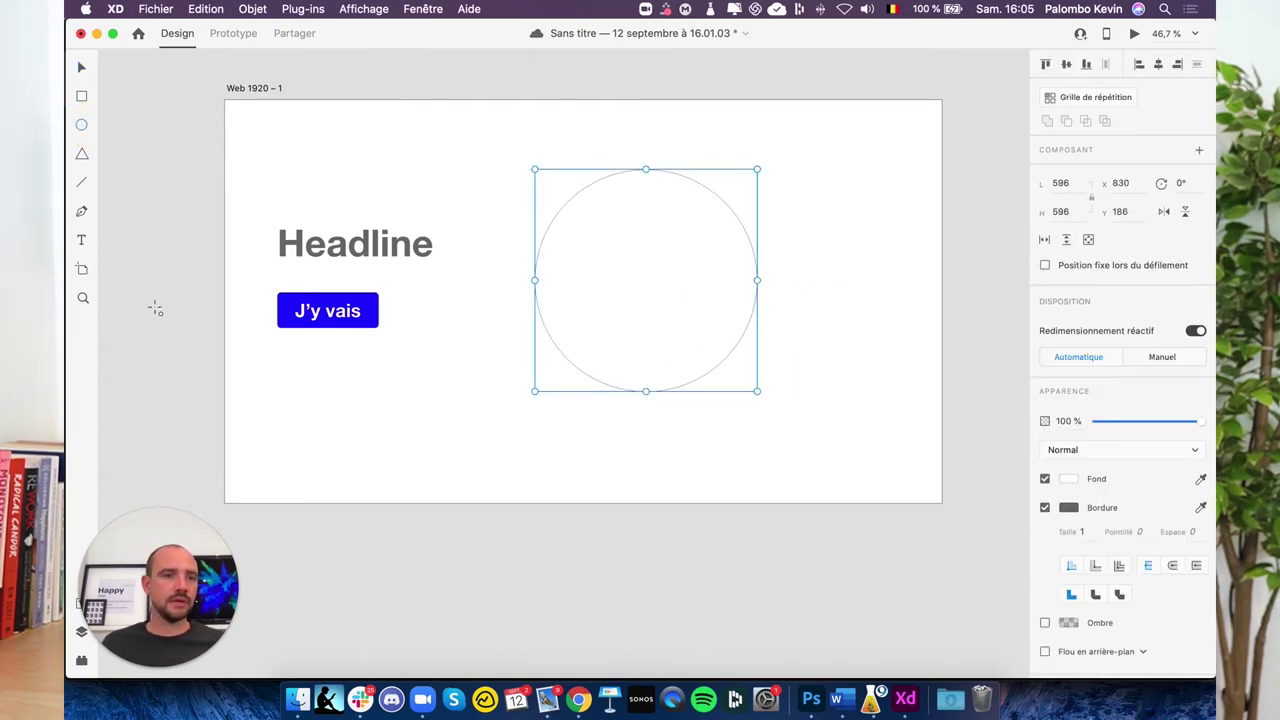
left_click(83, 270)
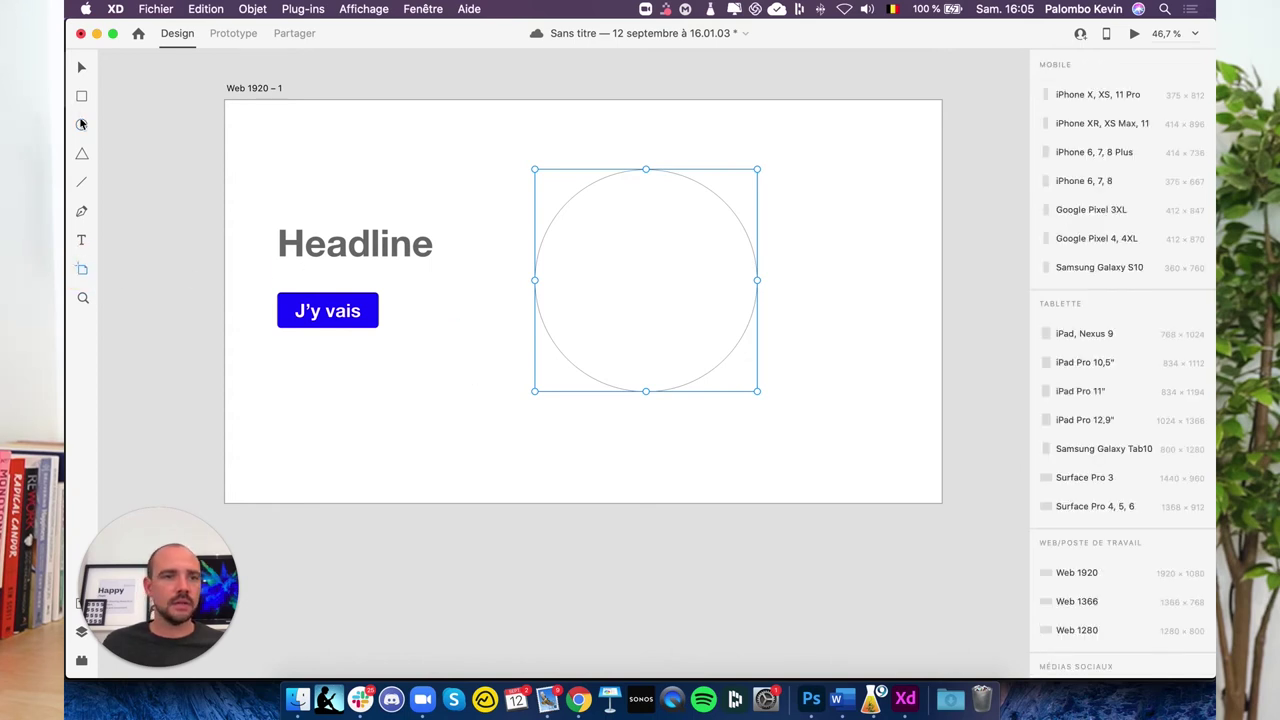
left_click(81, 124)
left_click(82, 99)
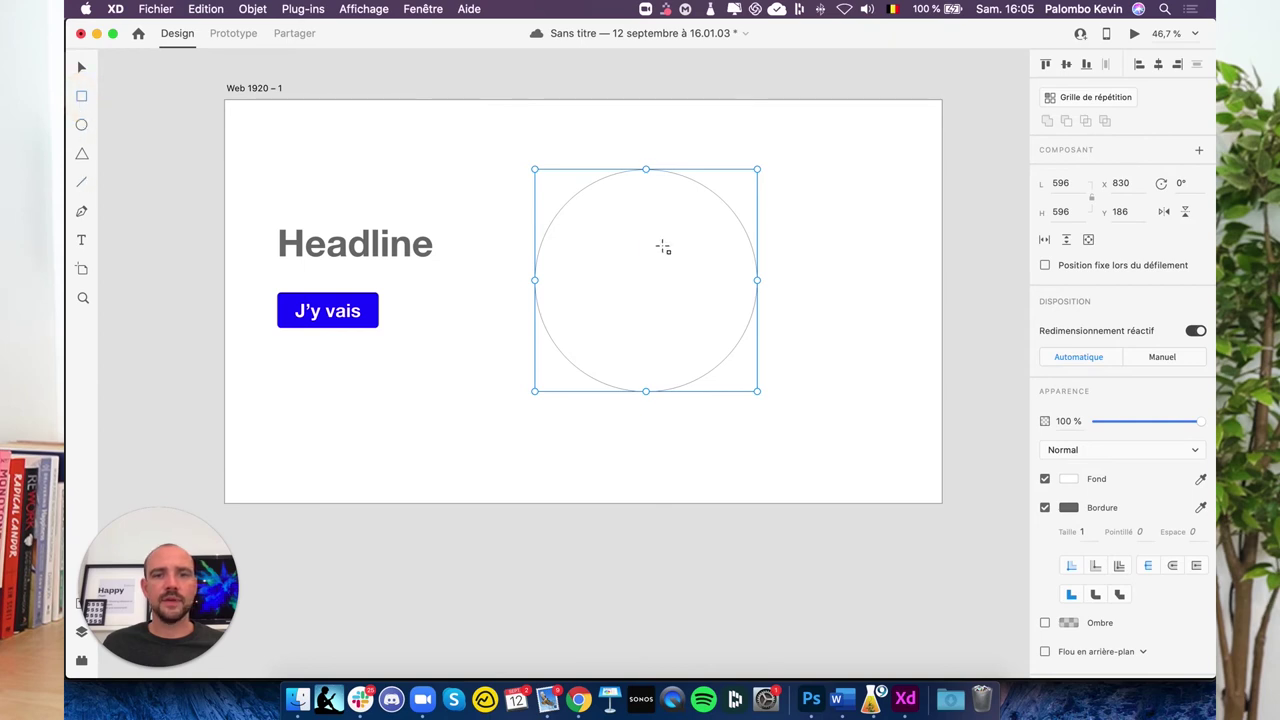
Step: Move the circle right until it lines up with the J'y vais button
left_click(80, 68)
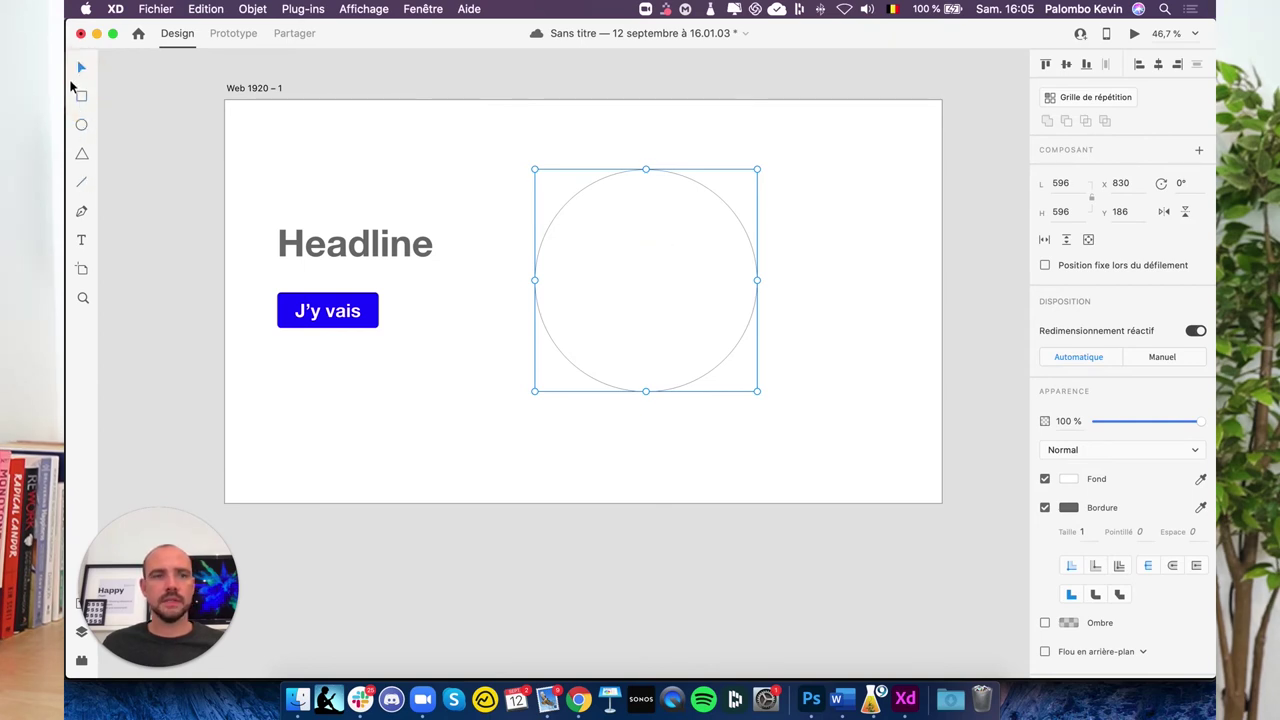
left_click_drag(645, 251, 671, 244)
mouse_move(713, 247)
left_mouse_down()
mouse_move(759, 264)
mouse_move(725, 264)
left_mouse_up()
Step: Make the Headline text a component with Créer un composant and dismiss the components tip
scroll(641, 265, "down", 3)
left_click(469, 474)
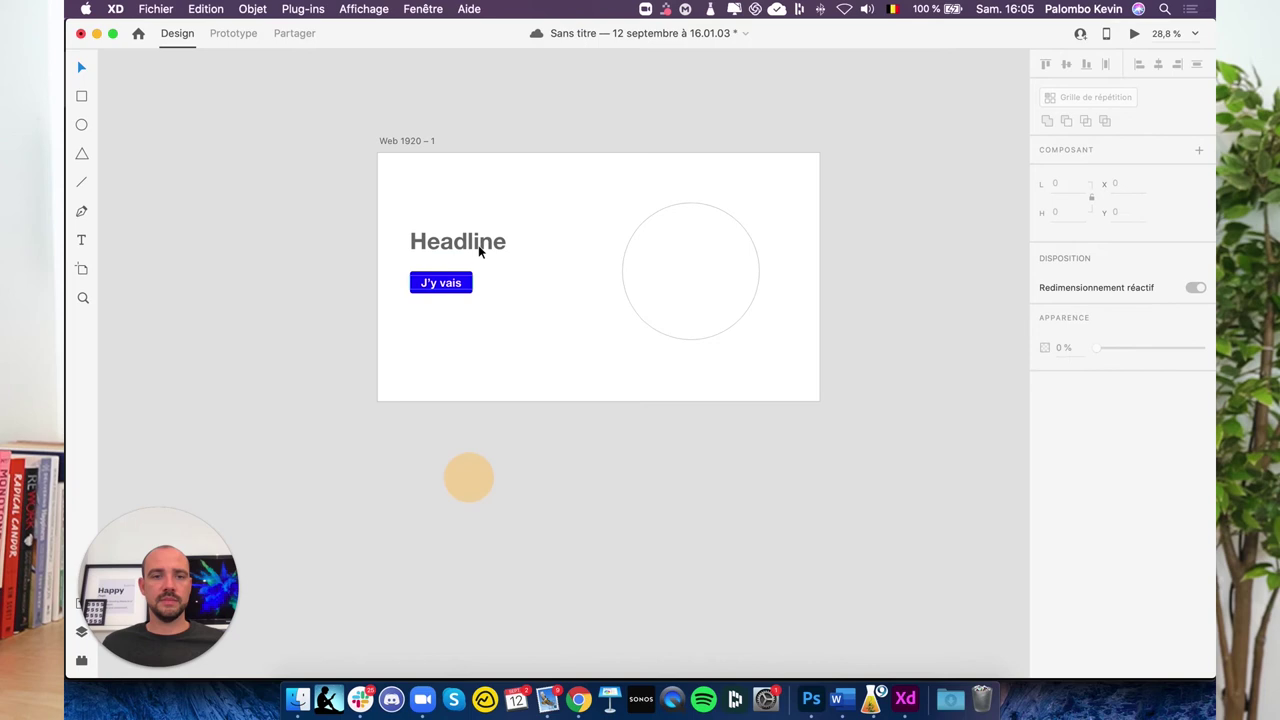
left_click(454, 238)
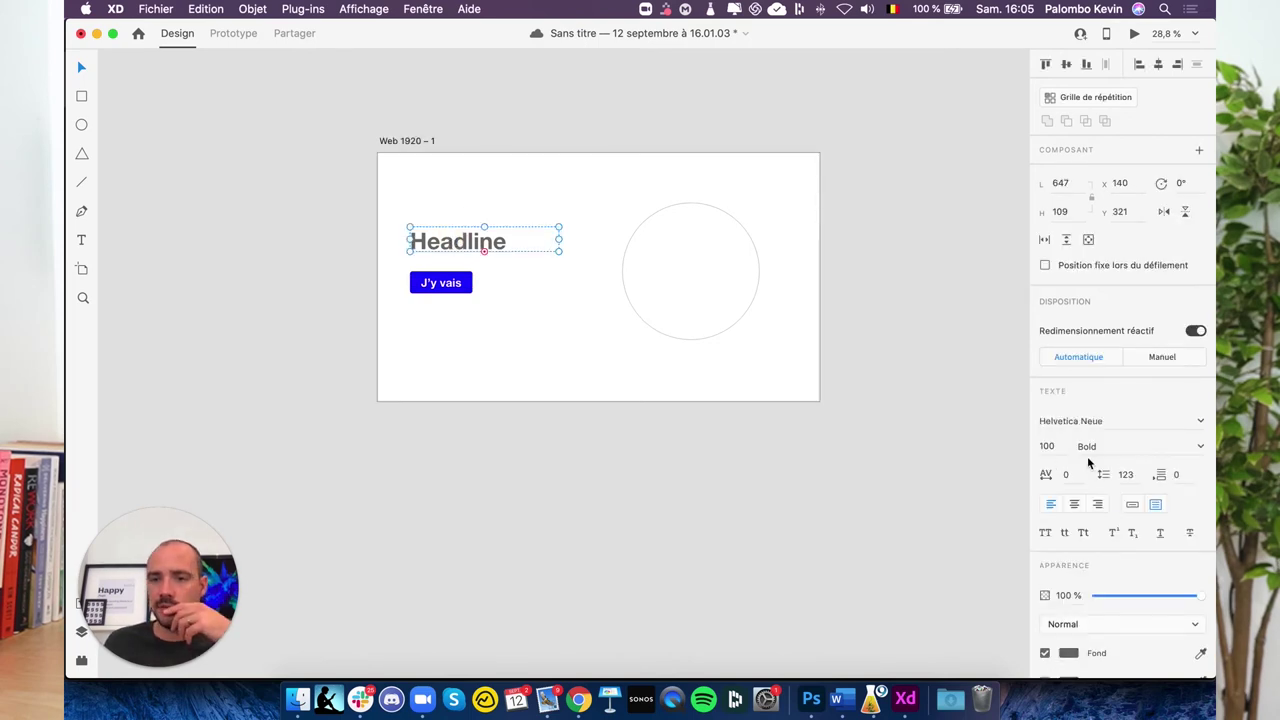
left_click(1200, 421)
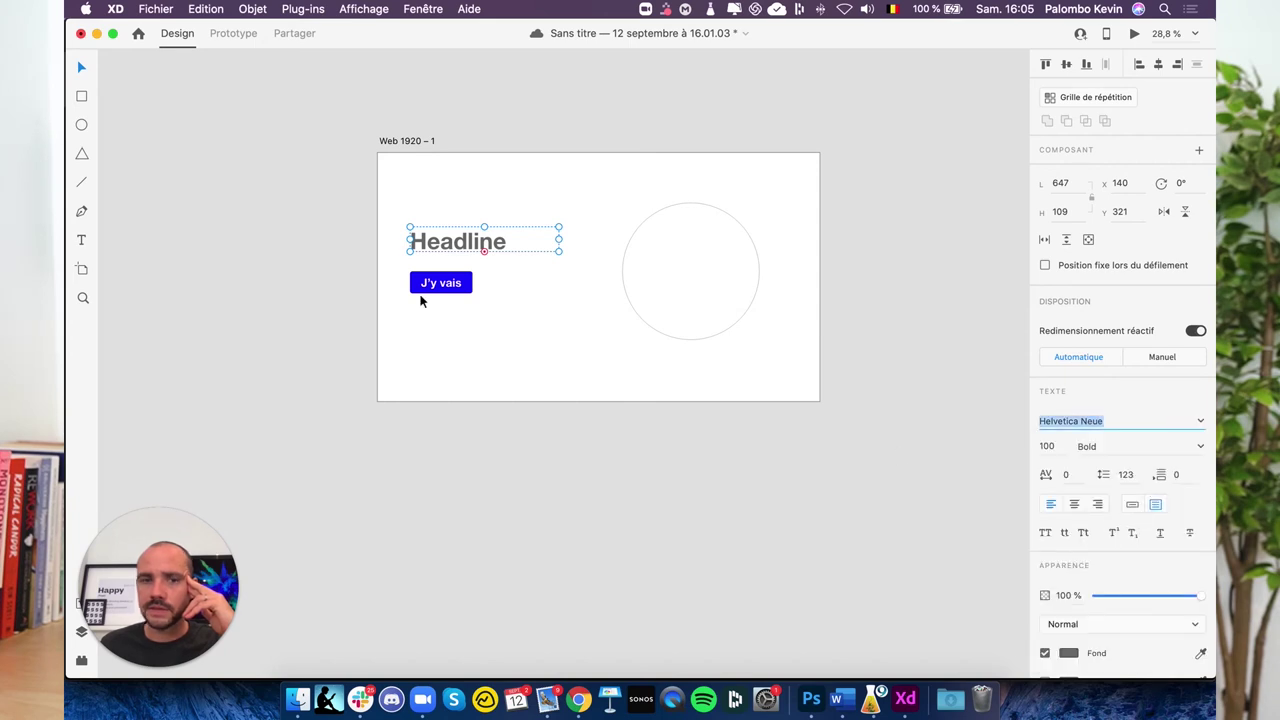
right_click(450, 247)
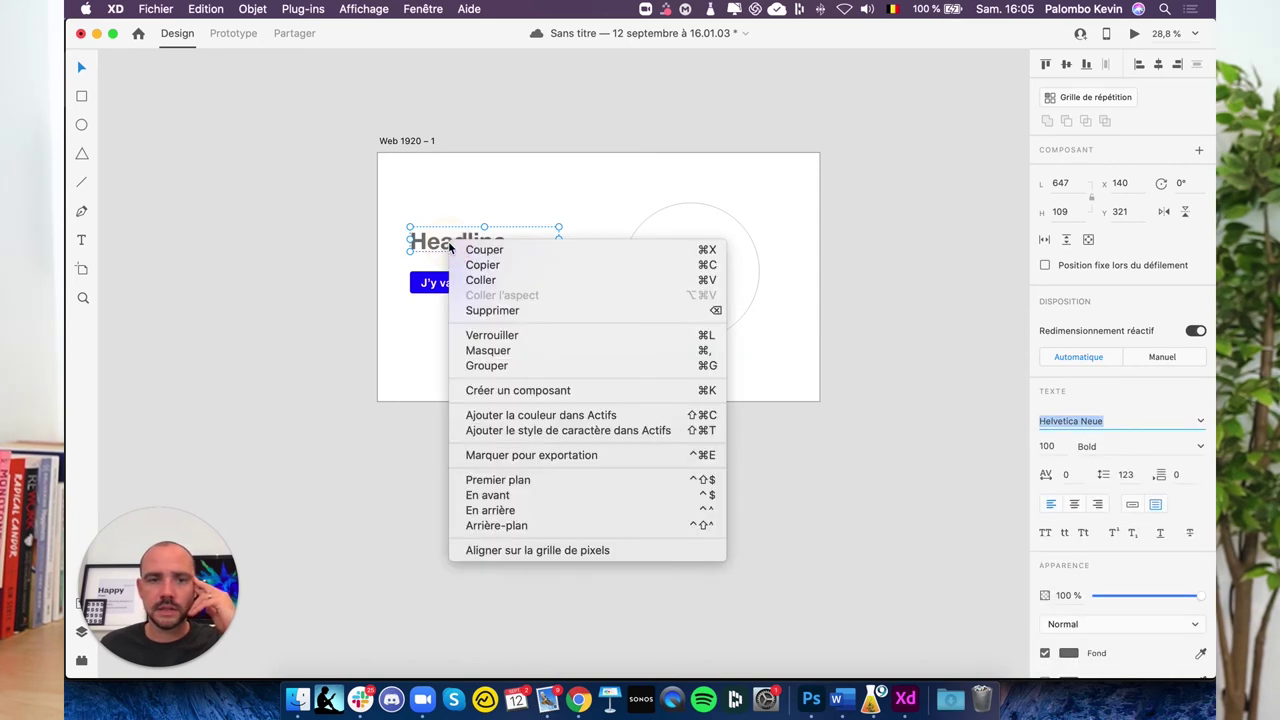
left_click(480, 390)
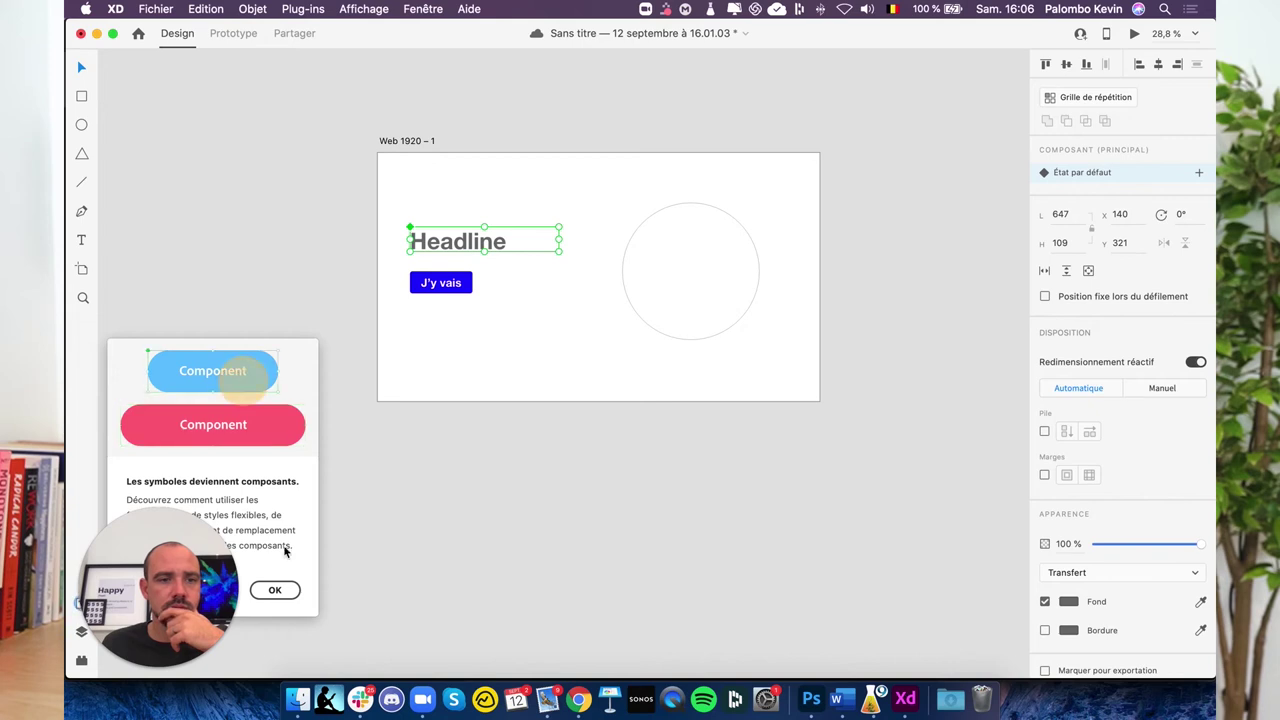
left_click(275, 590)
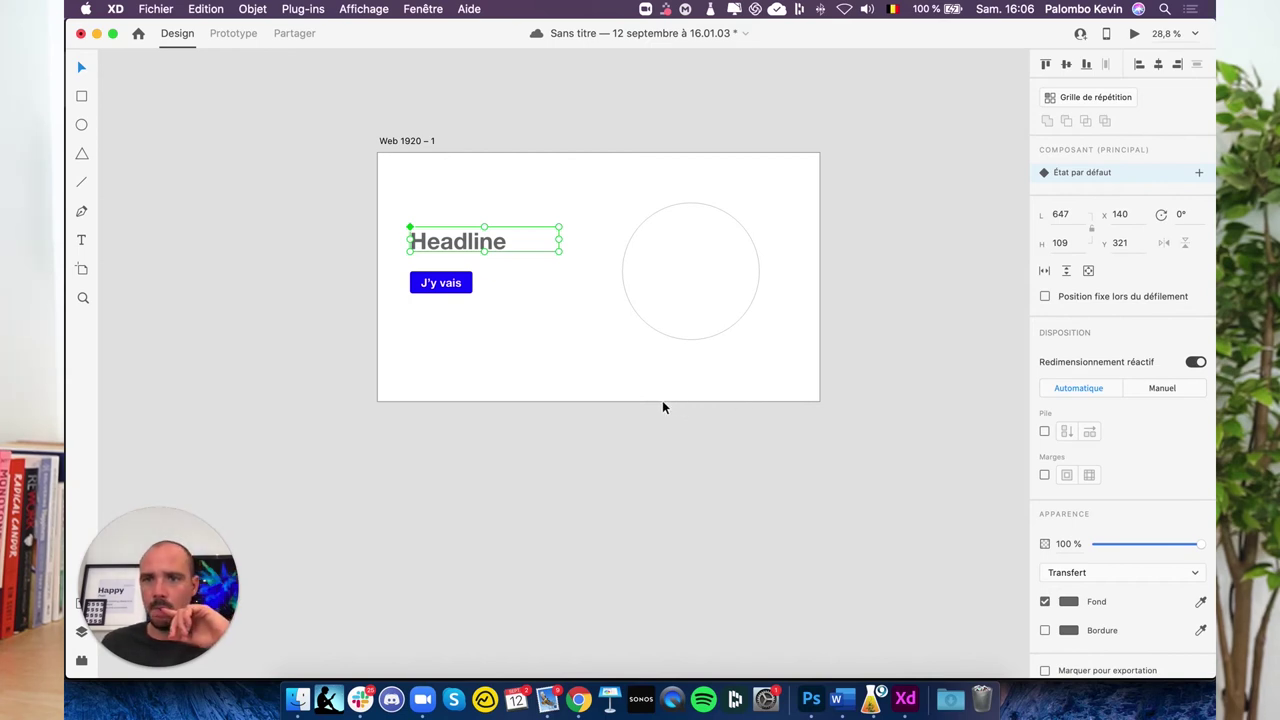
Step: Save the document and undo the Headline's component conversion
key("super+s")
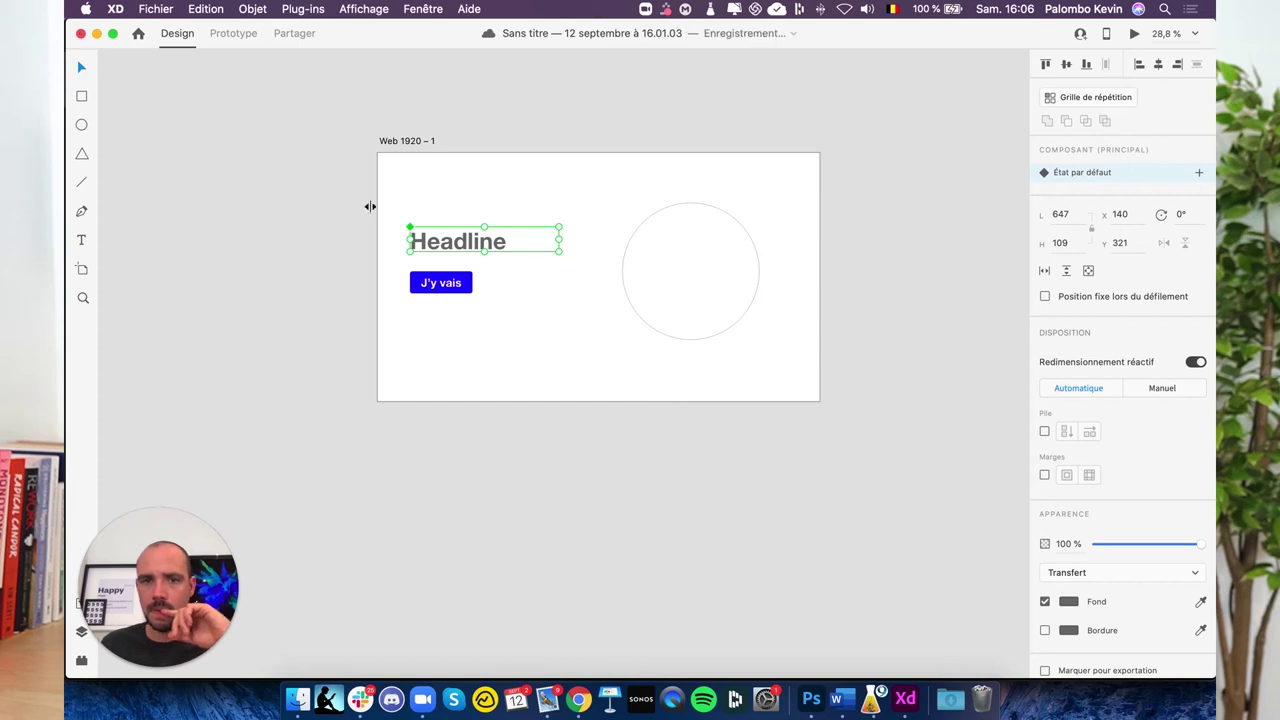
key("super+shift+g")
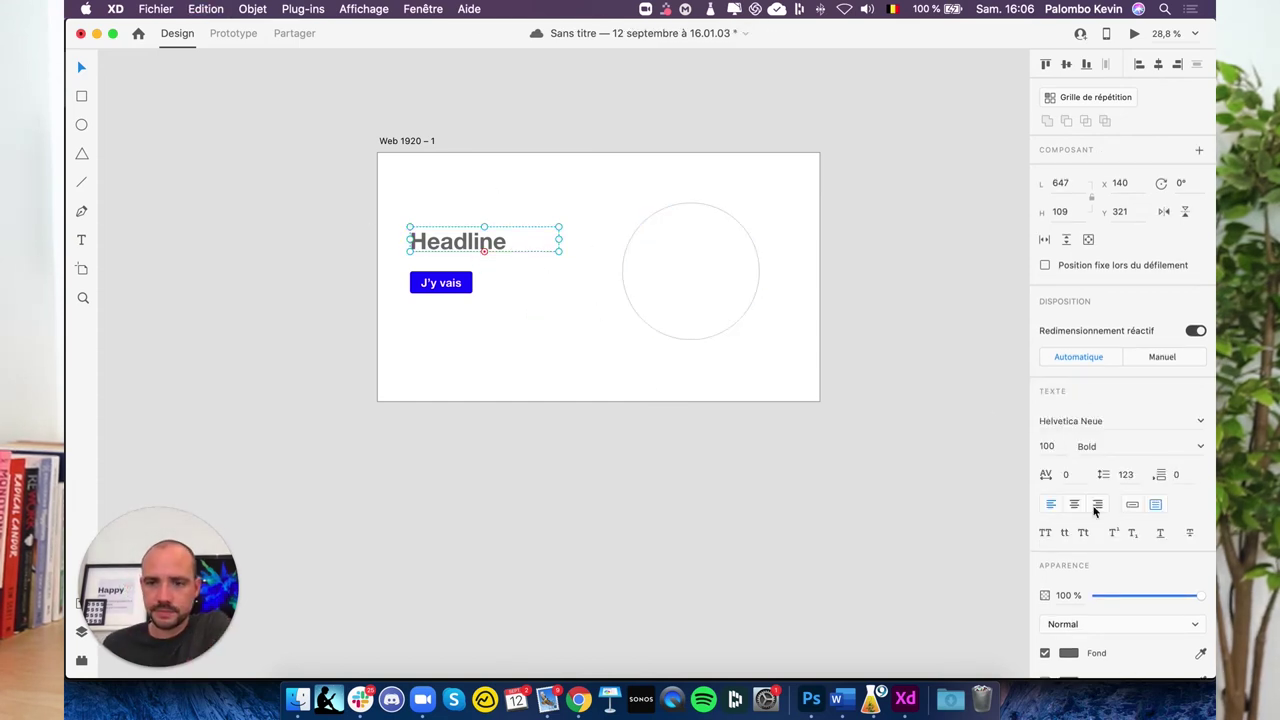
scroll(1138, 542, "down", 2)
scroll(1120, 552, "down", 3)
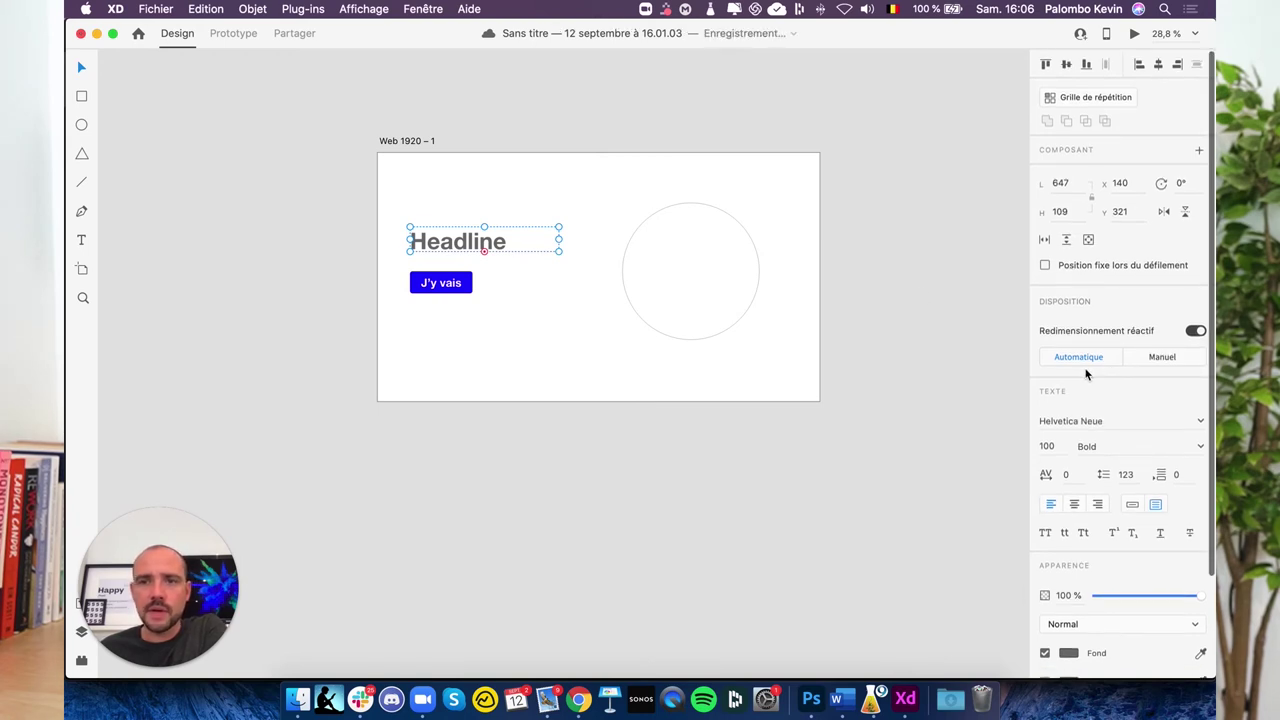
scroll(1084, 370, "down", 2)
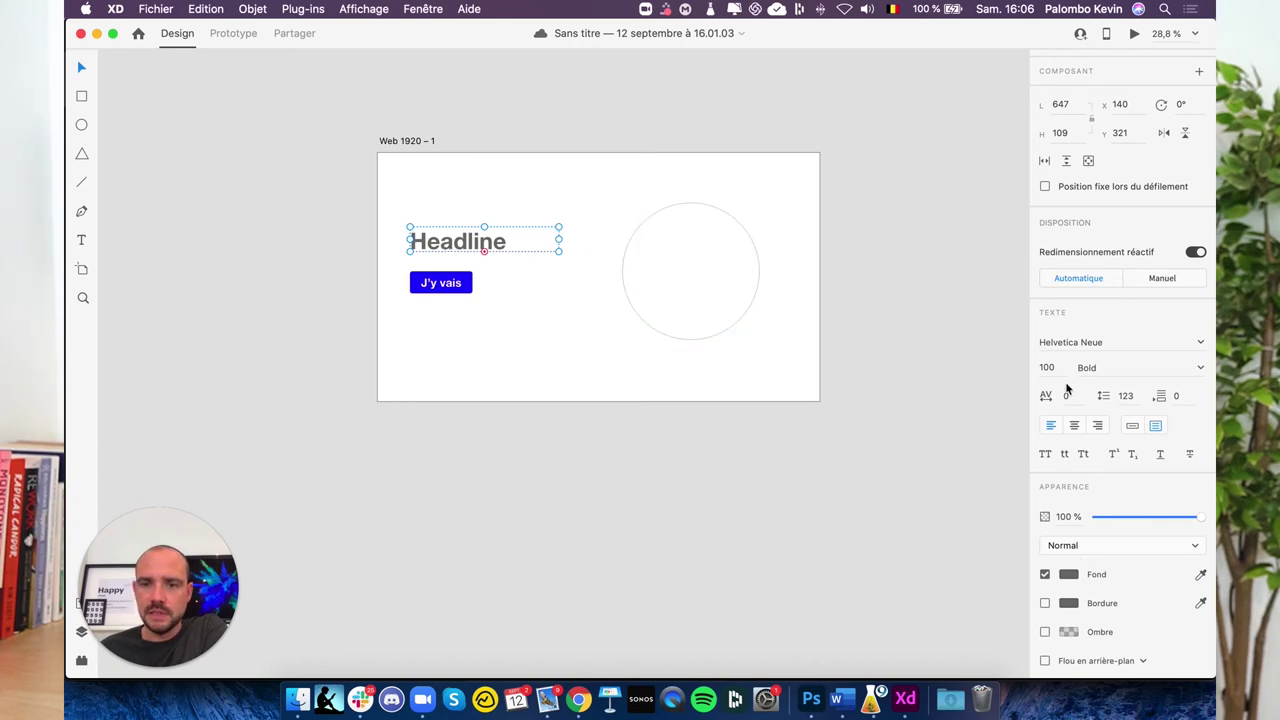
Step: Save the Headline's current grey fill as a colour swatch
left_click(1115, 557)
left_click(1128, 517)
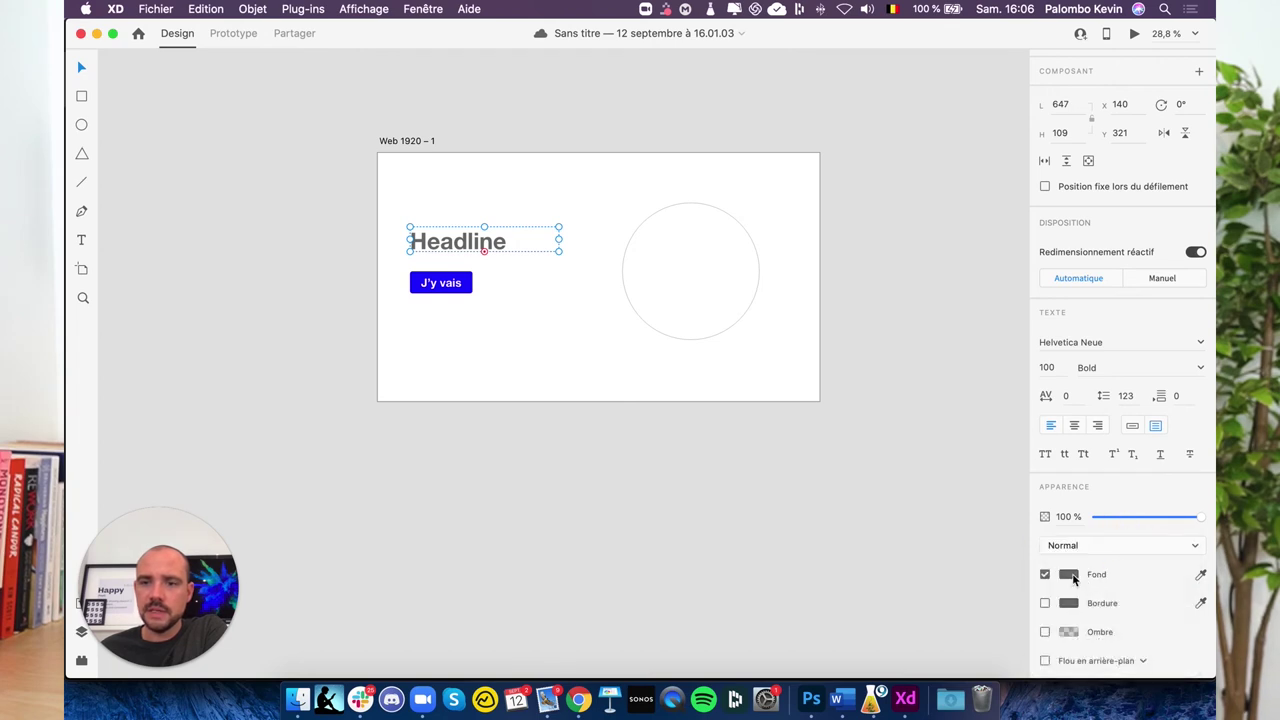
scroll(1080, 570, "down", 1)
left_click(1069, 533)
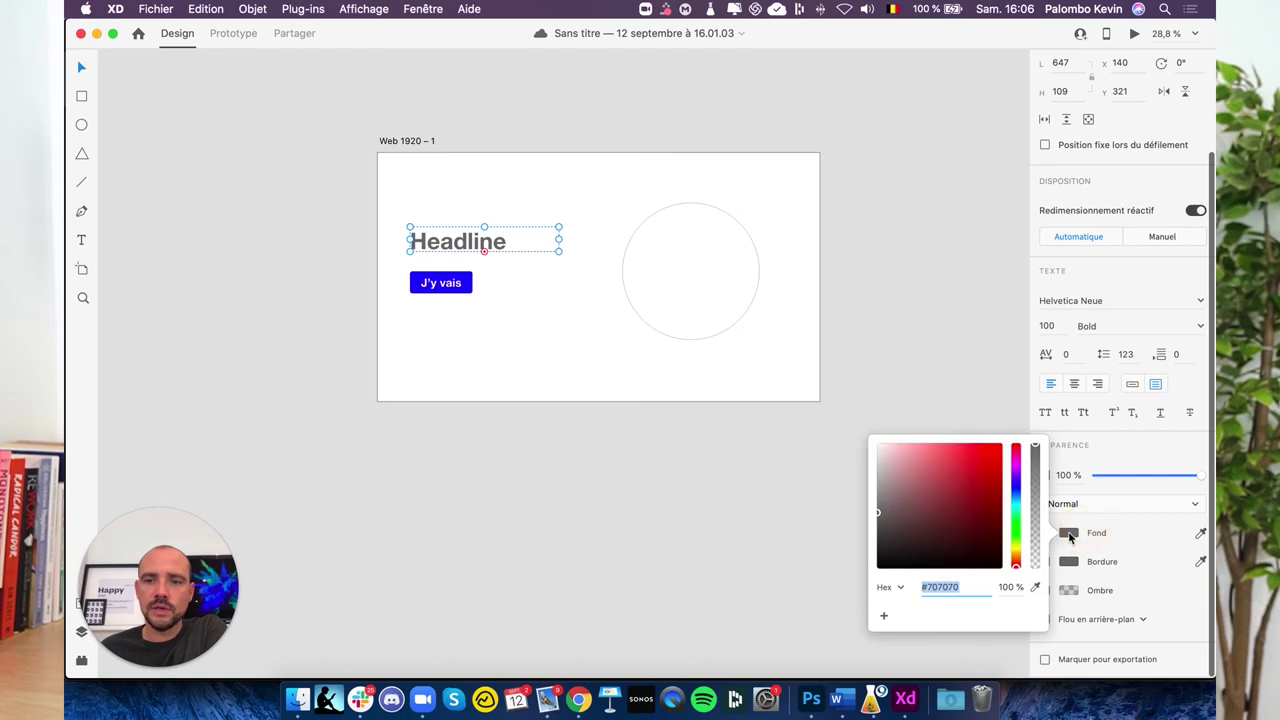
left_click(883, 617)
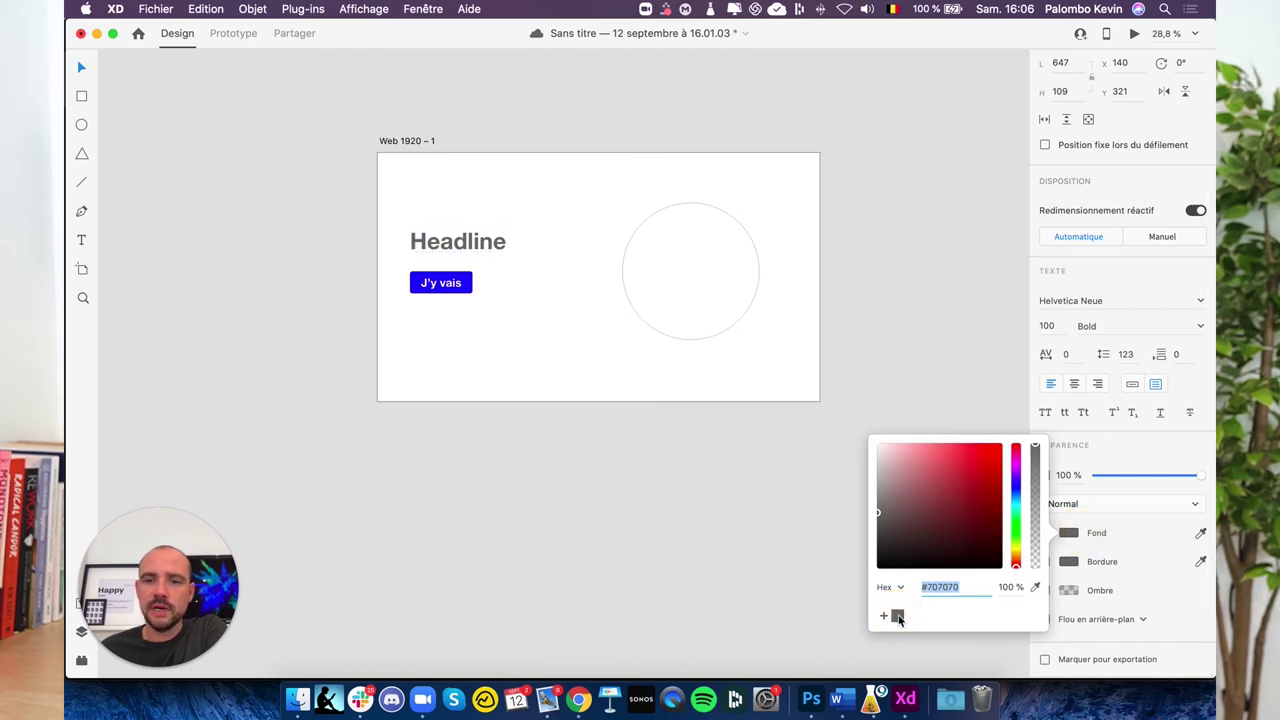
Step: Save red #FF0202 as a swatch, then return the Headline to the grey swatch
left_click(999, 445)
left_click(884, 617)
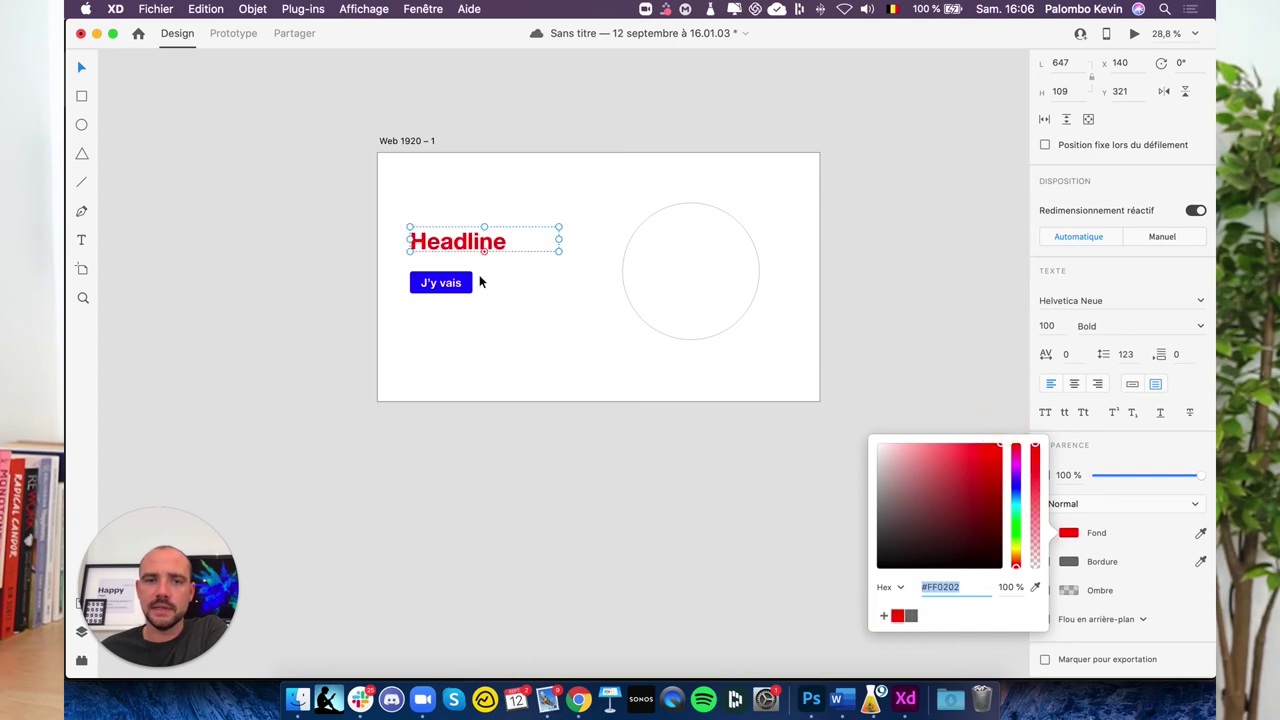
left_click(479, 244)
left_click(1070, 533)
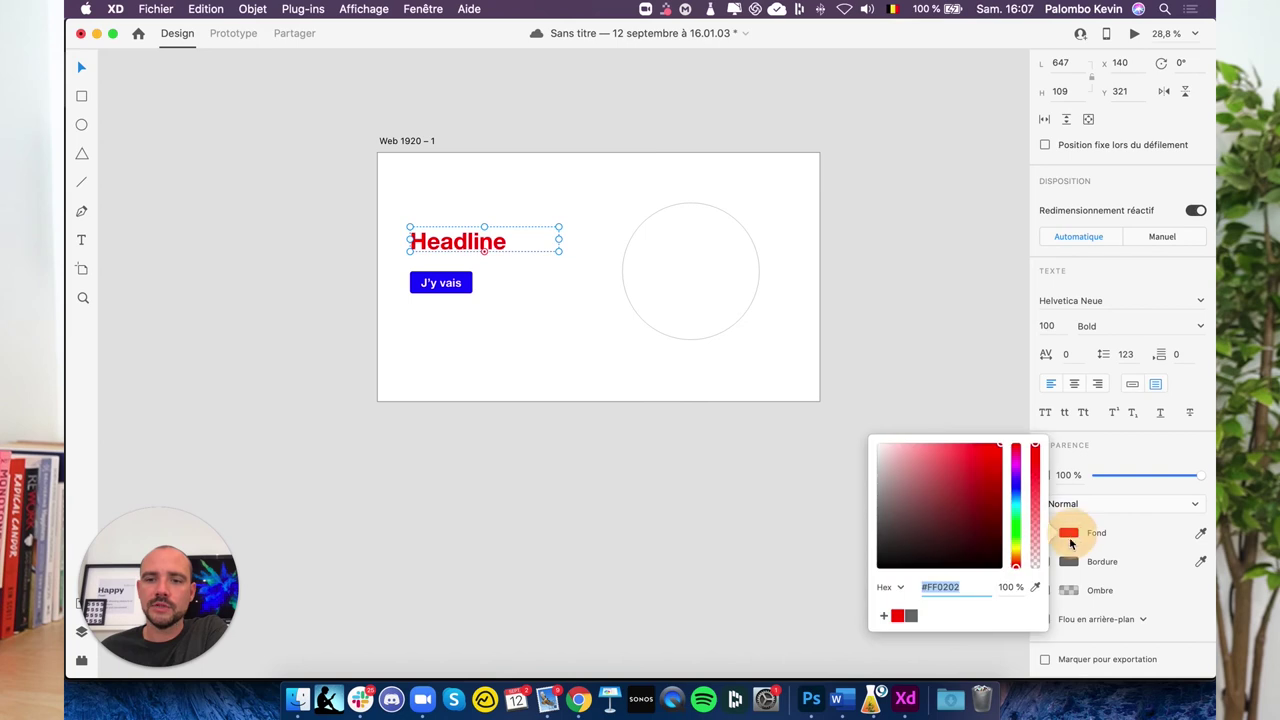
left_click(911, 615)
left_click(960, 299)
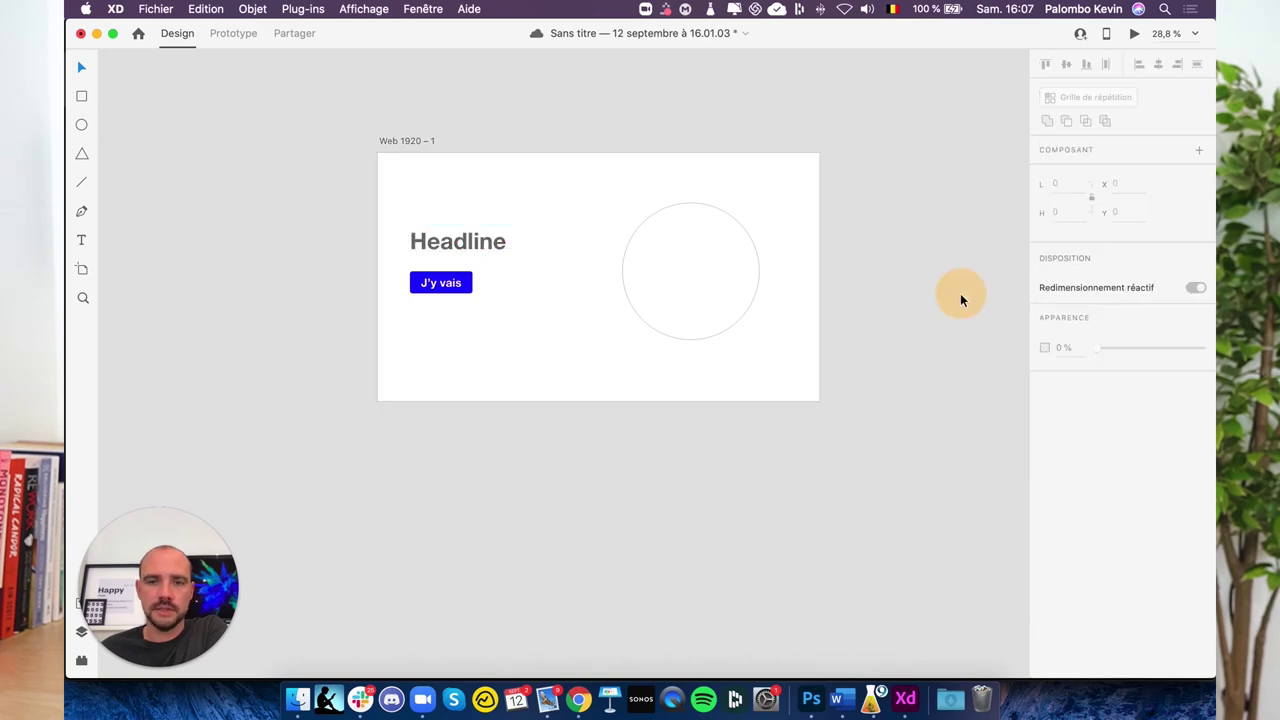
left_click(458, 287)
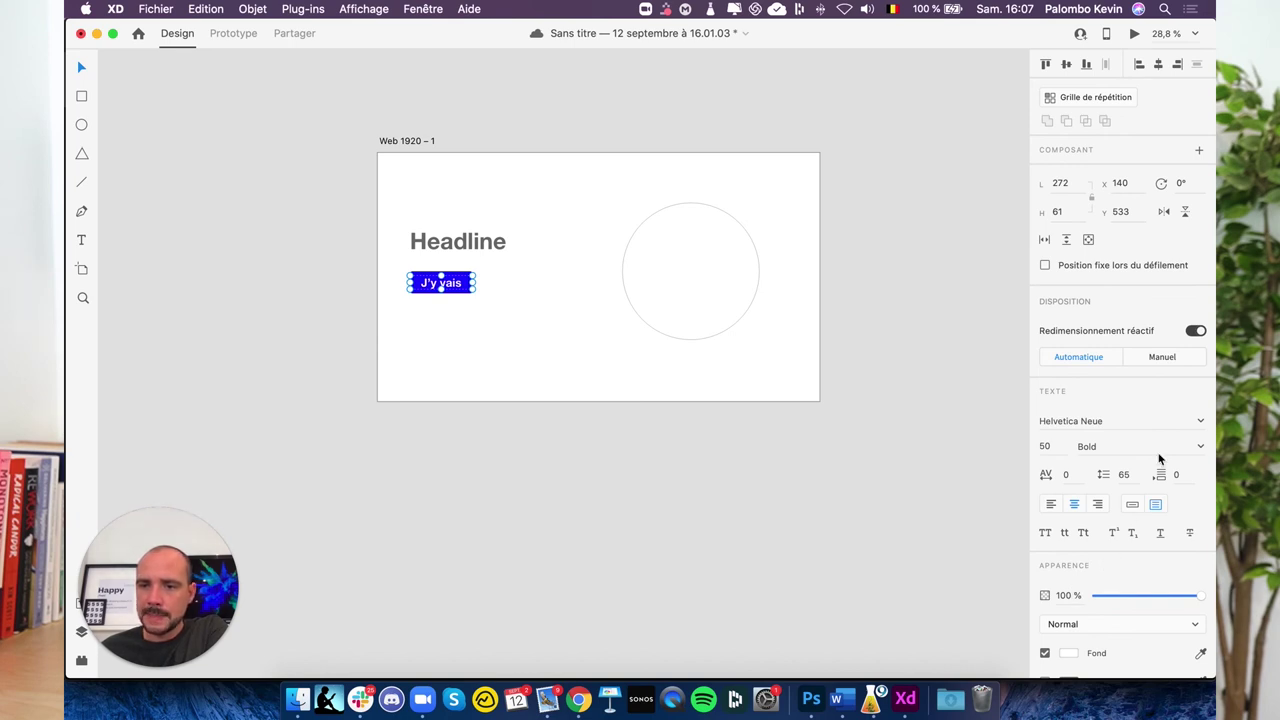
left_click(1201, 426)
left_click(1140, 405)
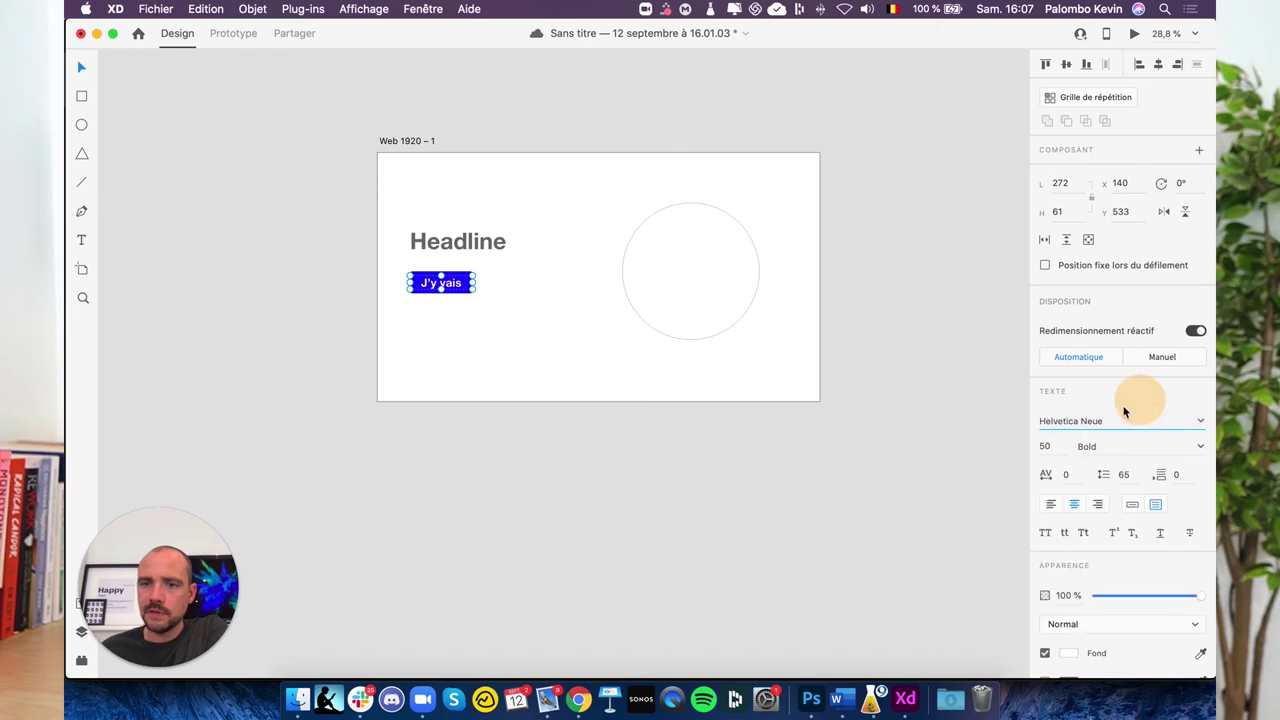
scroll(1060, 447, "down", 1)
scroll(1057, 462, "down", 2)
scroll(1055, 478, "down", 3)
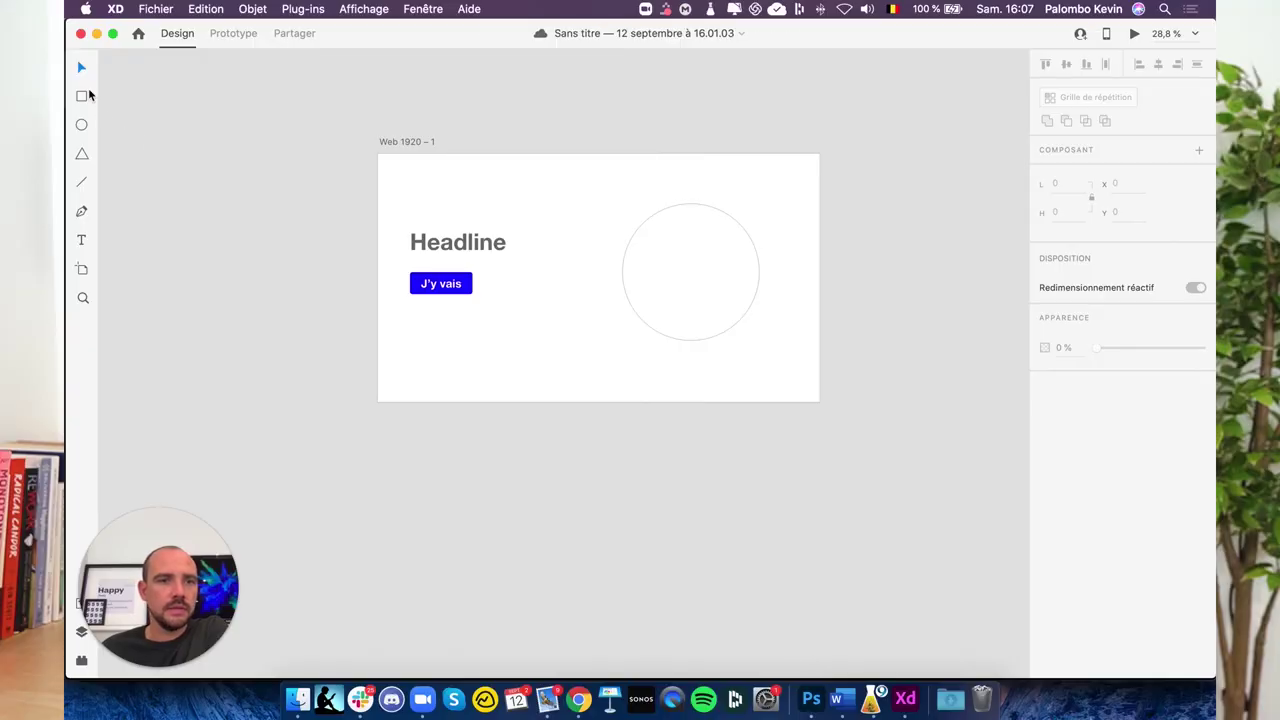
left_click(700, 230)
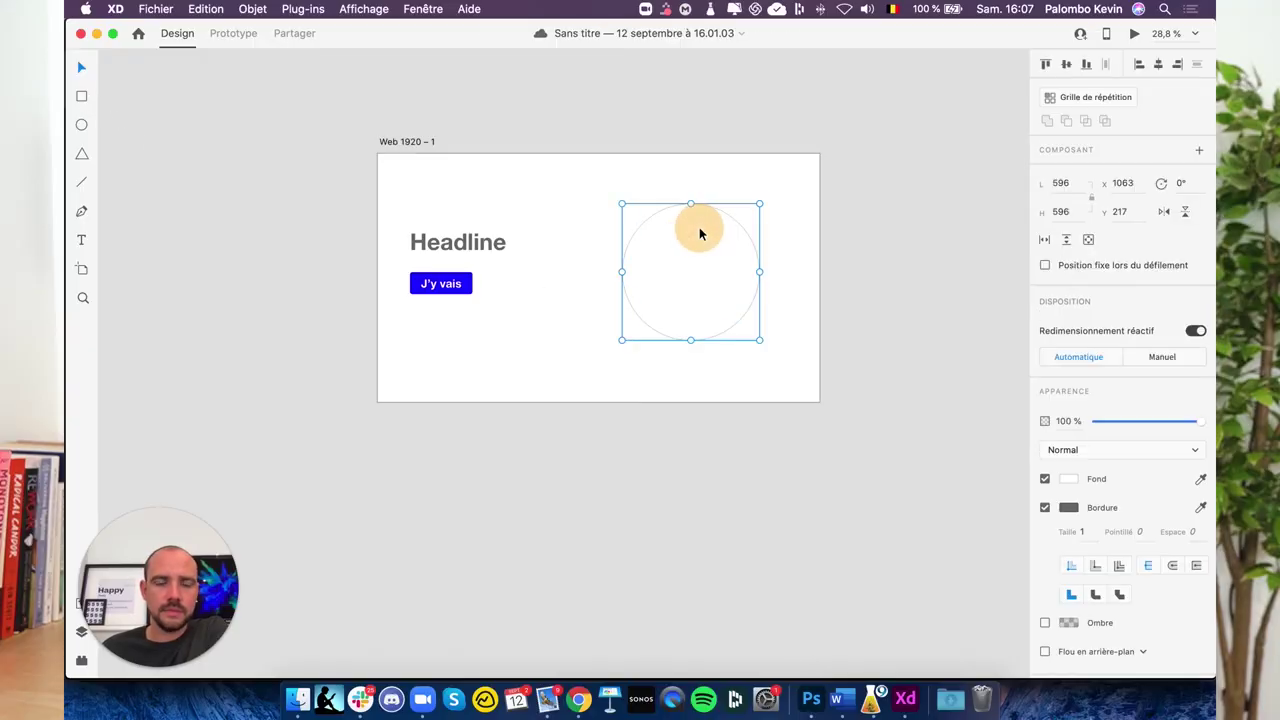
scroll(703, 296, "right", 5)
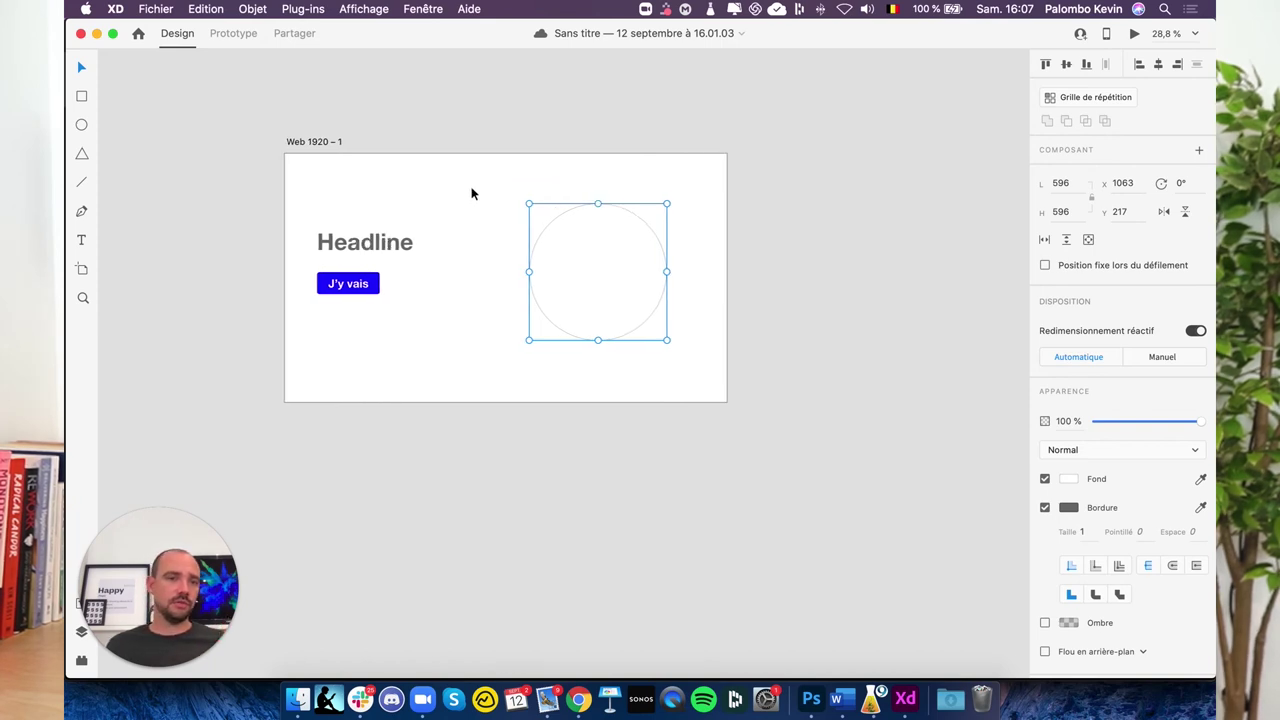
scroll(471, 192, "left", 6)
left_click(627, 129)
scroll(627, 129, "up", 2)
scroll(627, 129, "up", 2)
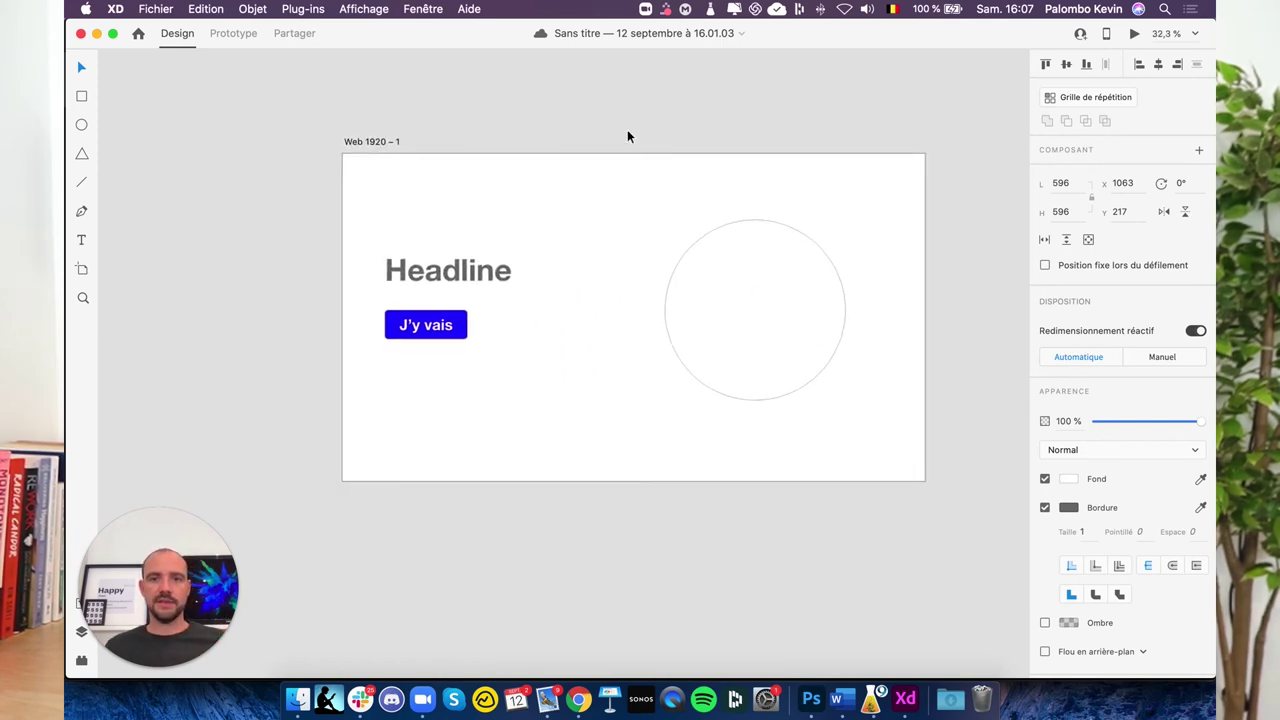
scroll(627, 129, "up", 2)
scroll(639, 151, "up", 1)
scroll(644, 165, "down", 1)
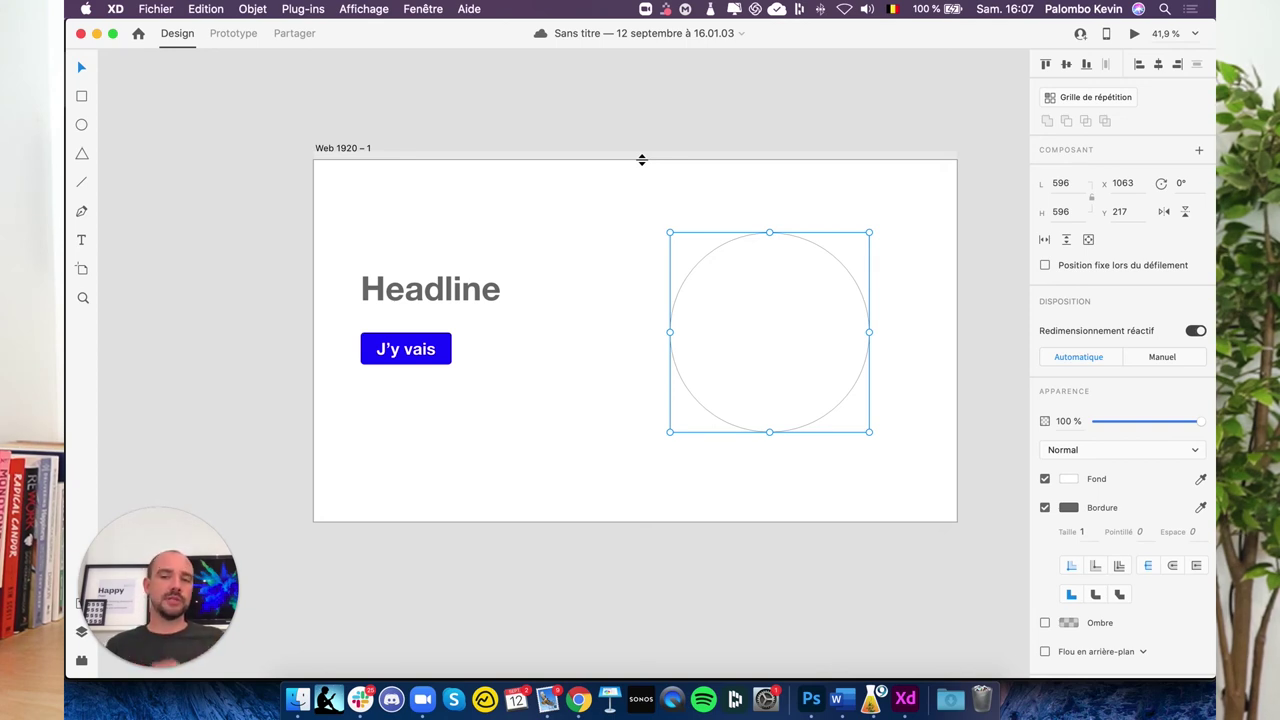
left_click(1190, 453)
key("Escape")
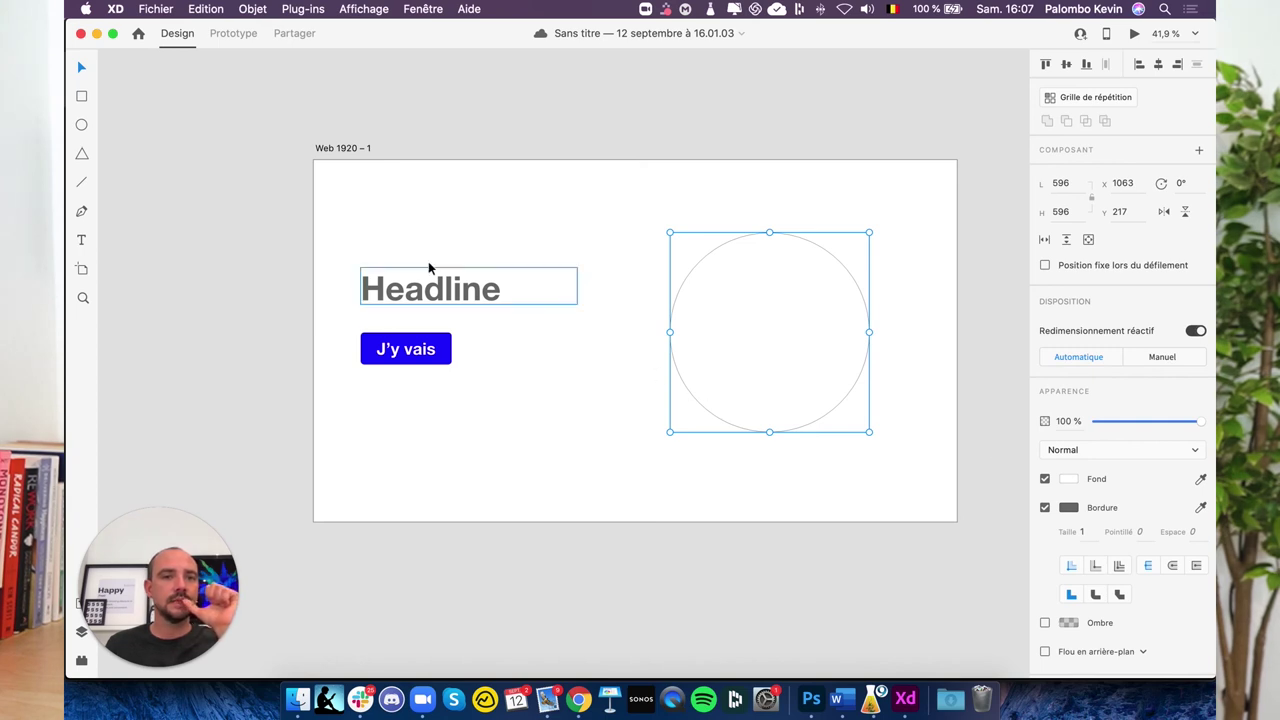
left_click(413, 293)
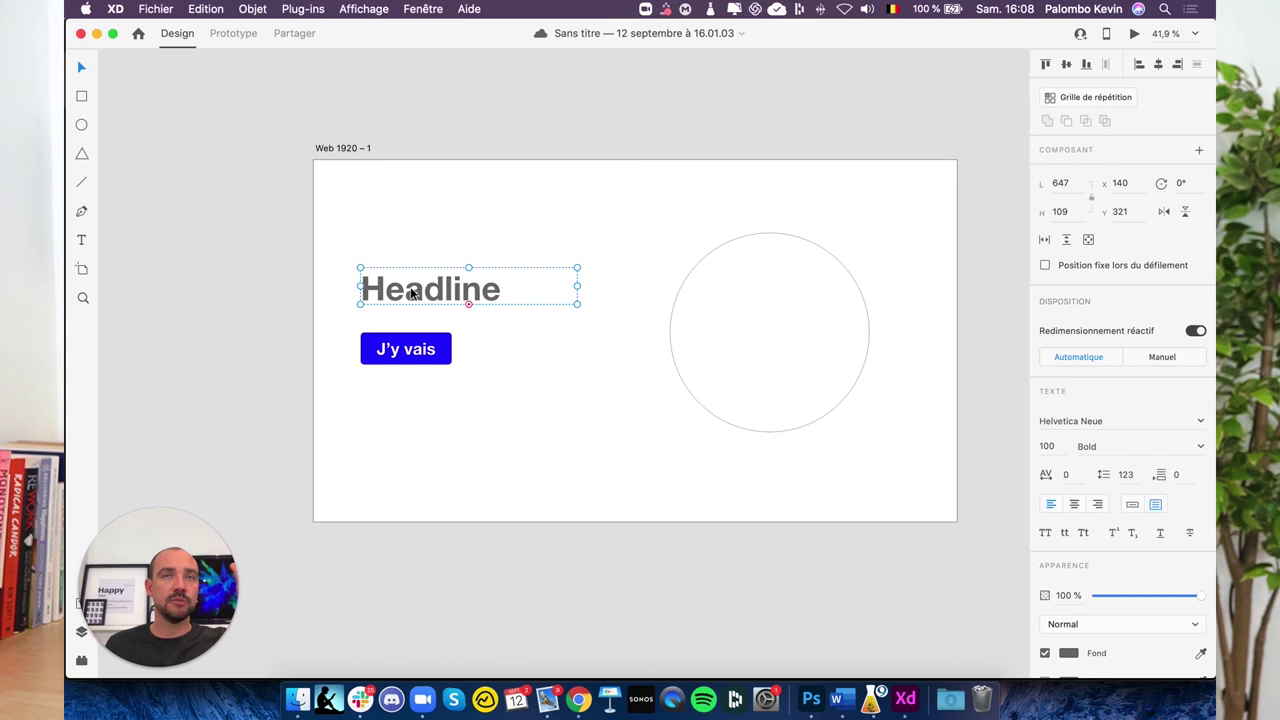
left_click(418, 357)
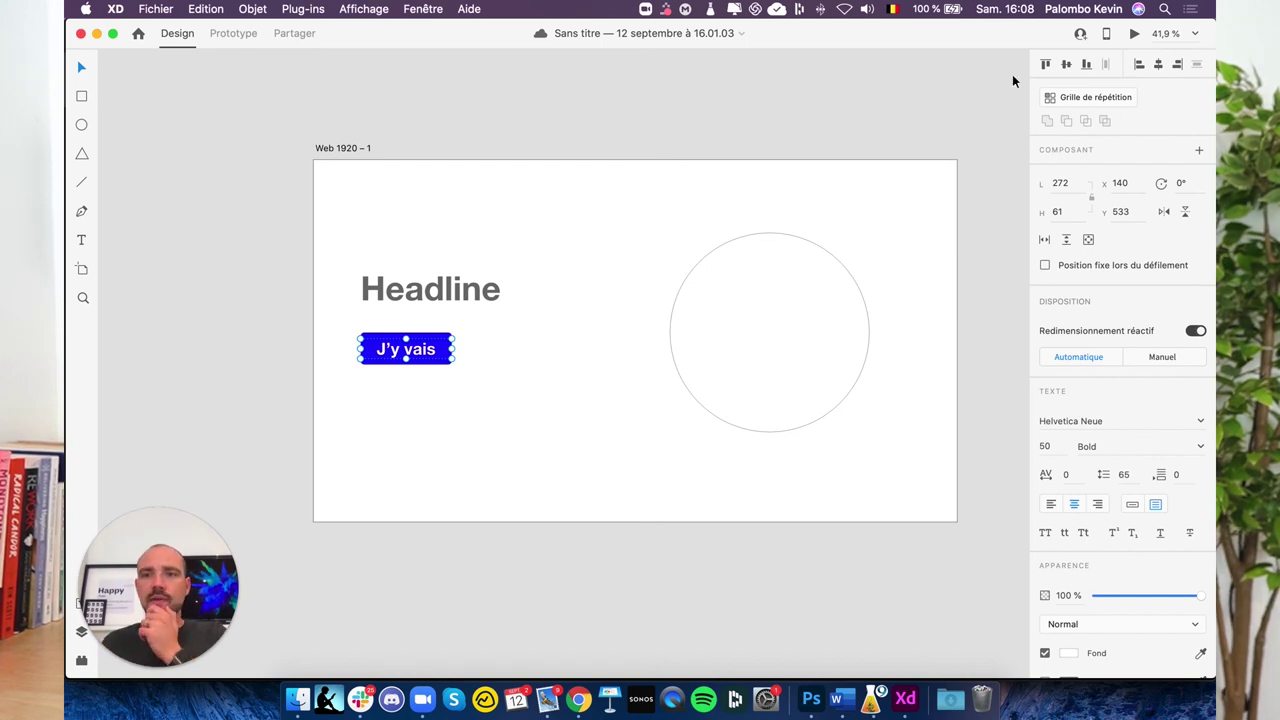
left_click(1133, 36)
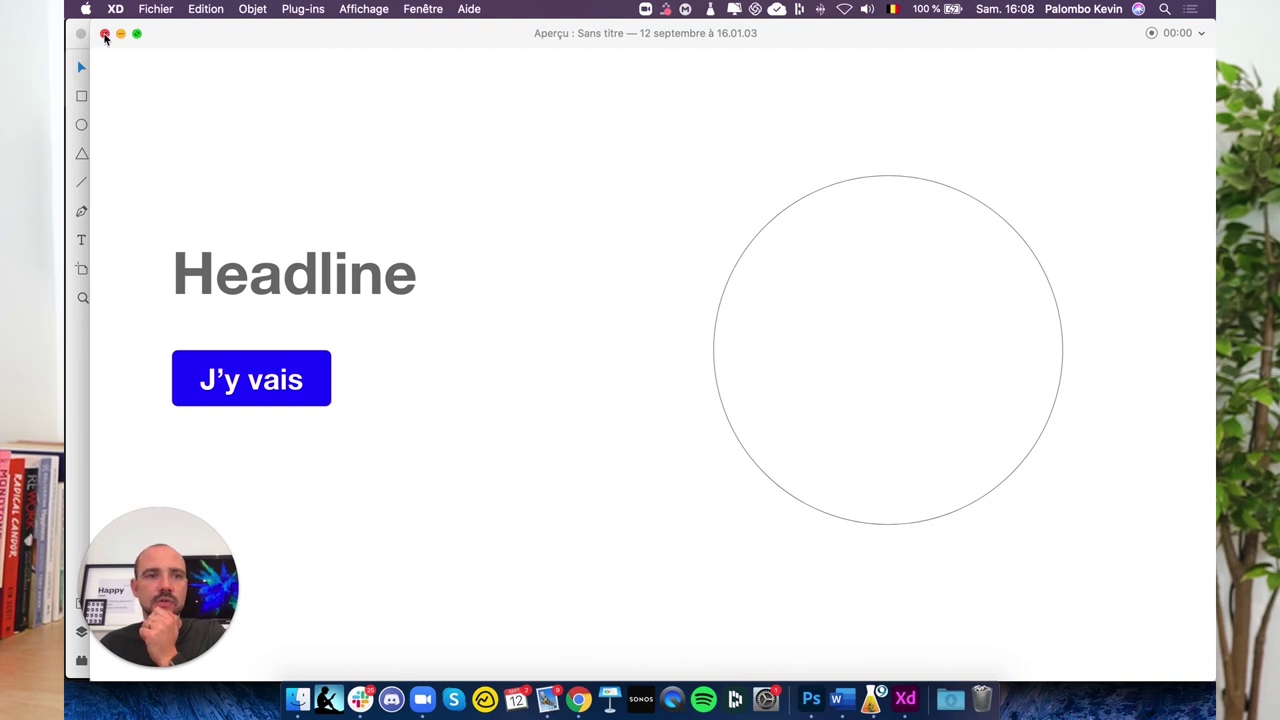
left_click(105, 35)
left_click(1193, 34)
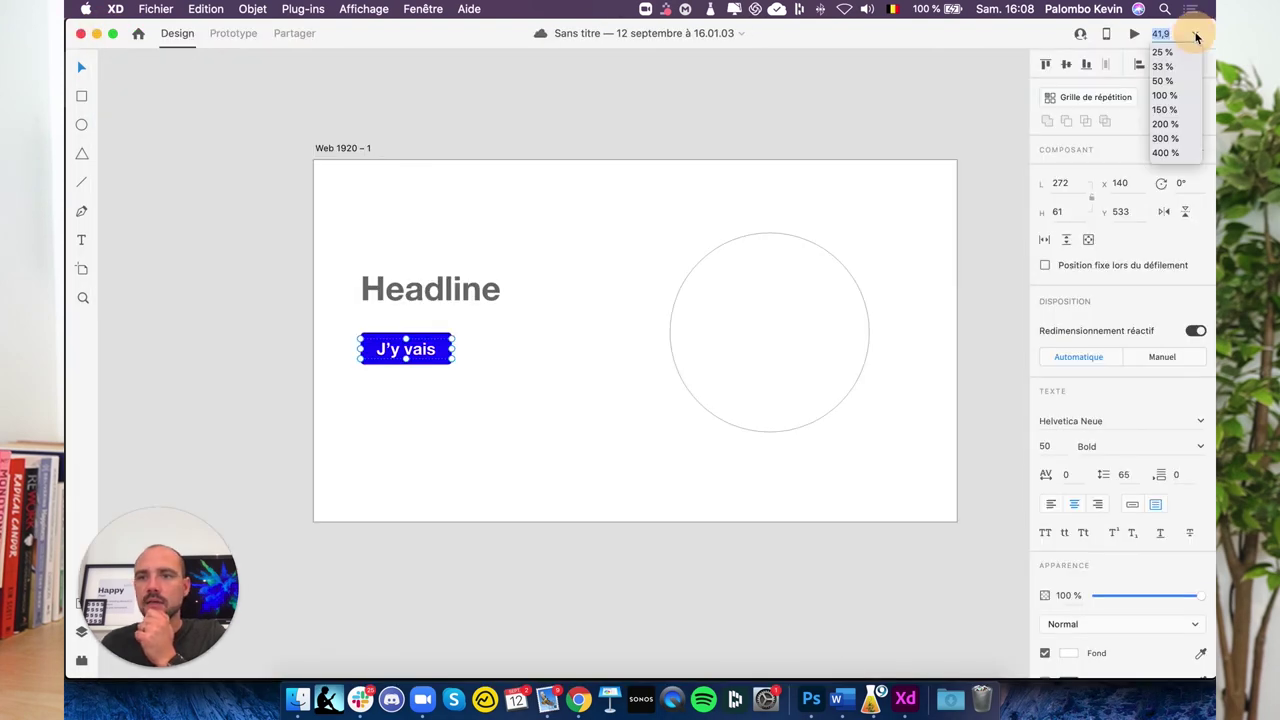
left_click(823, 80)
left_click(288, 37)
left_click(226, 37)
left_click(172, 36)
left_click(192, 156)
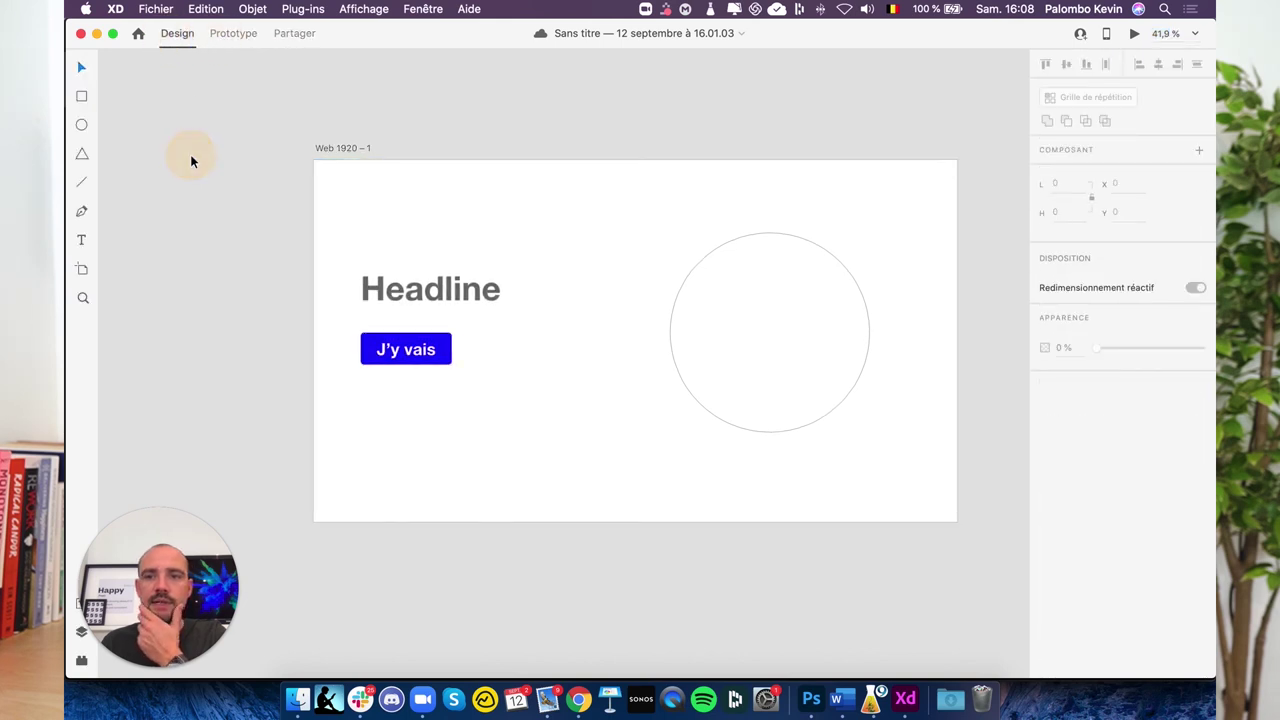